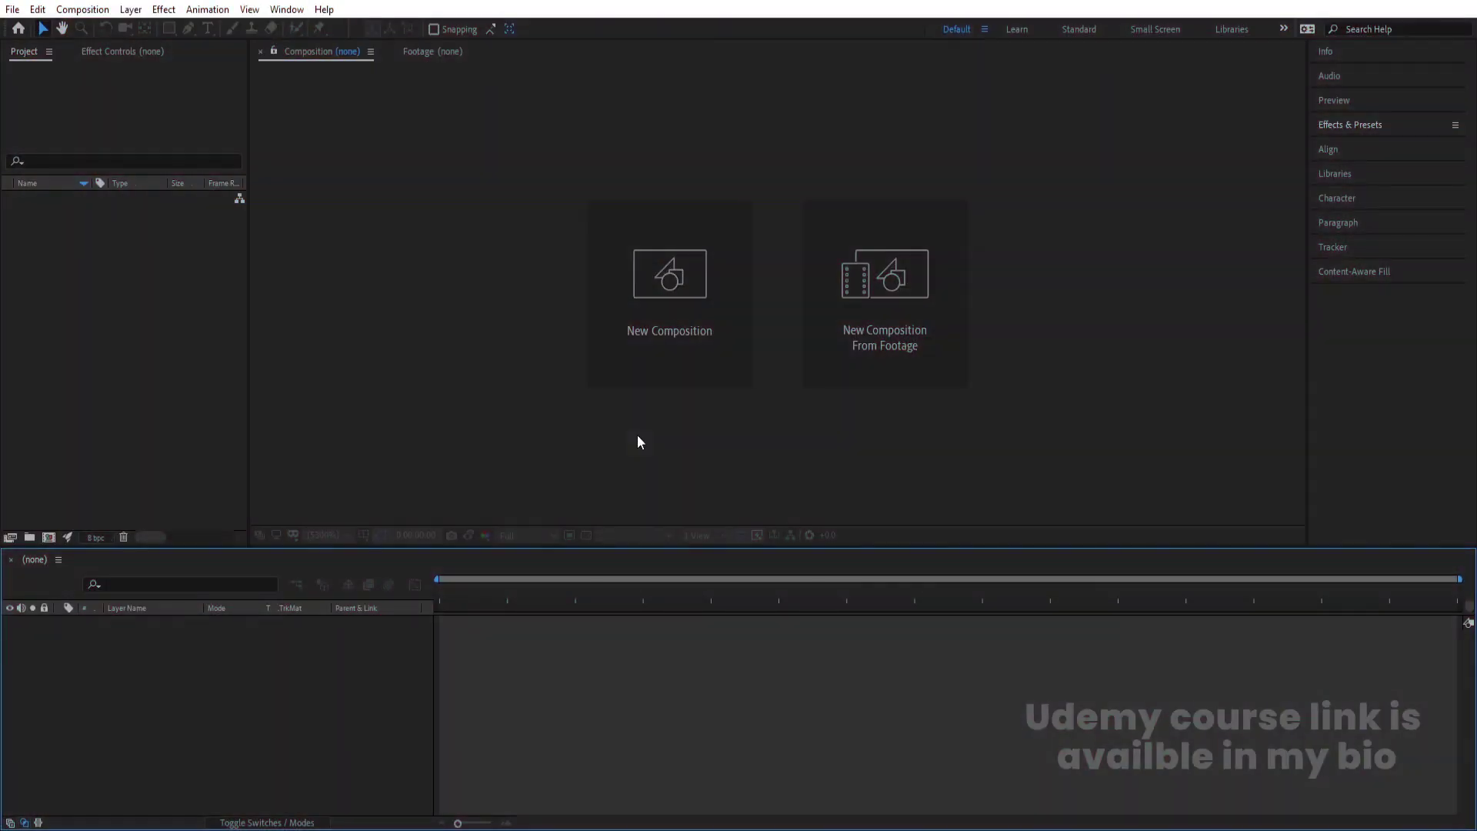
# - Create a 30 fps composition named Main Animation and show the title/action safe guides
pyautogui.click(653, 343)
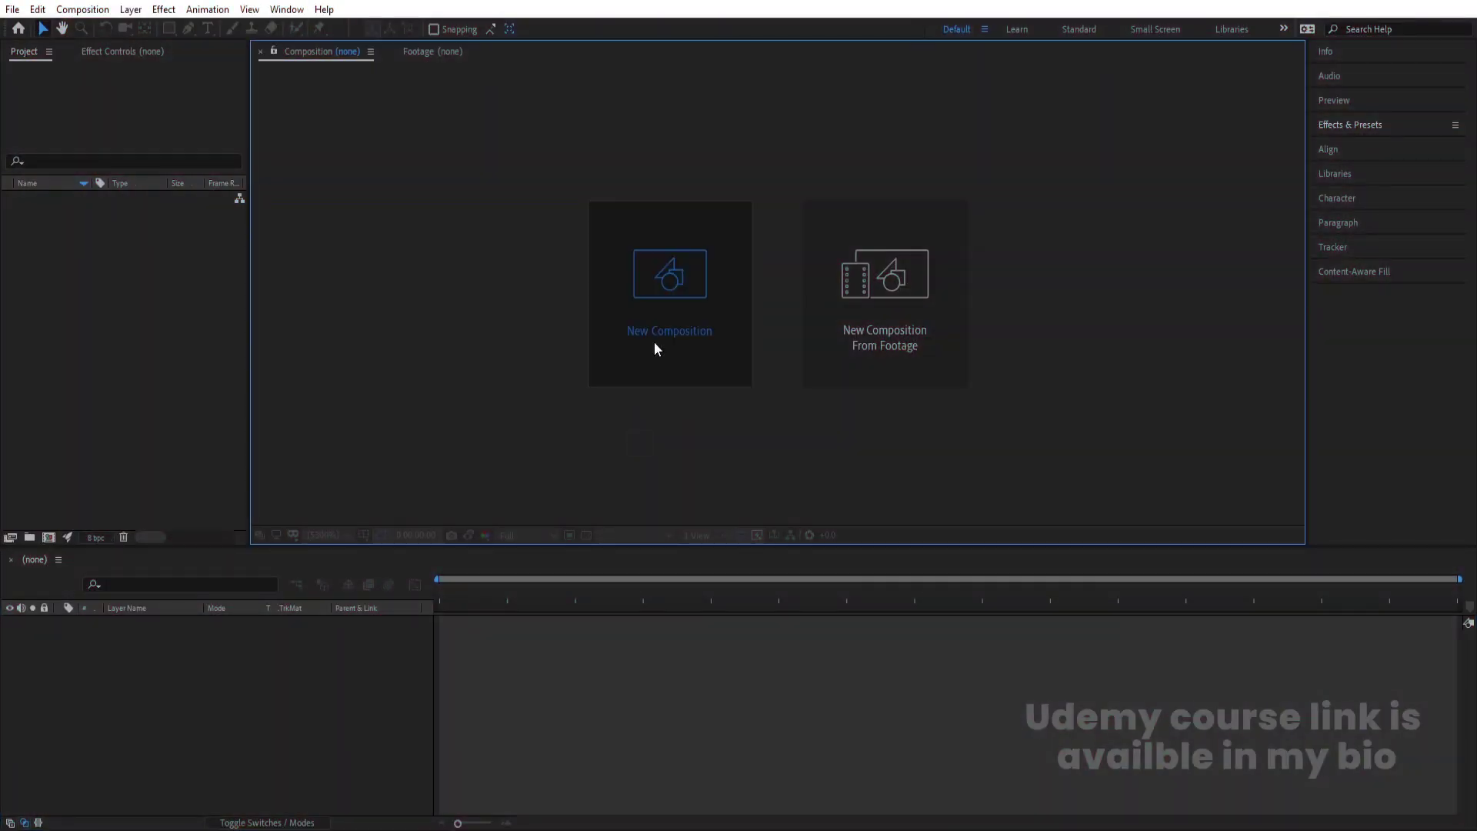
pyautogui.write('Main Animation')
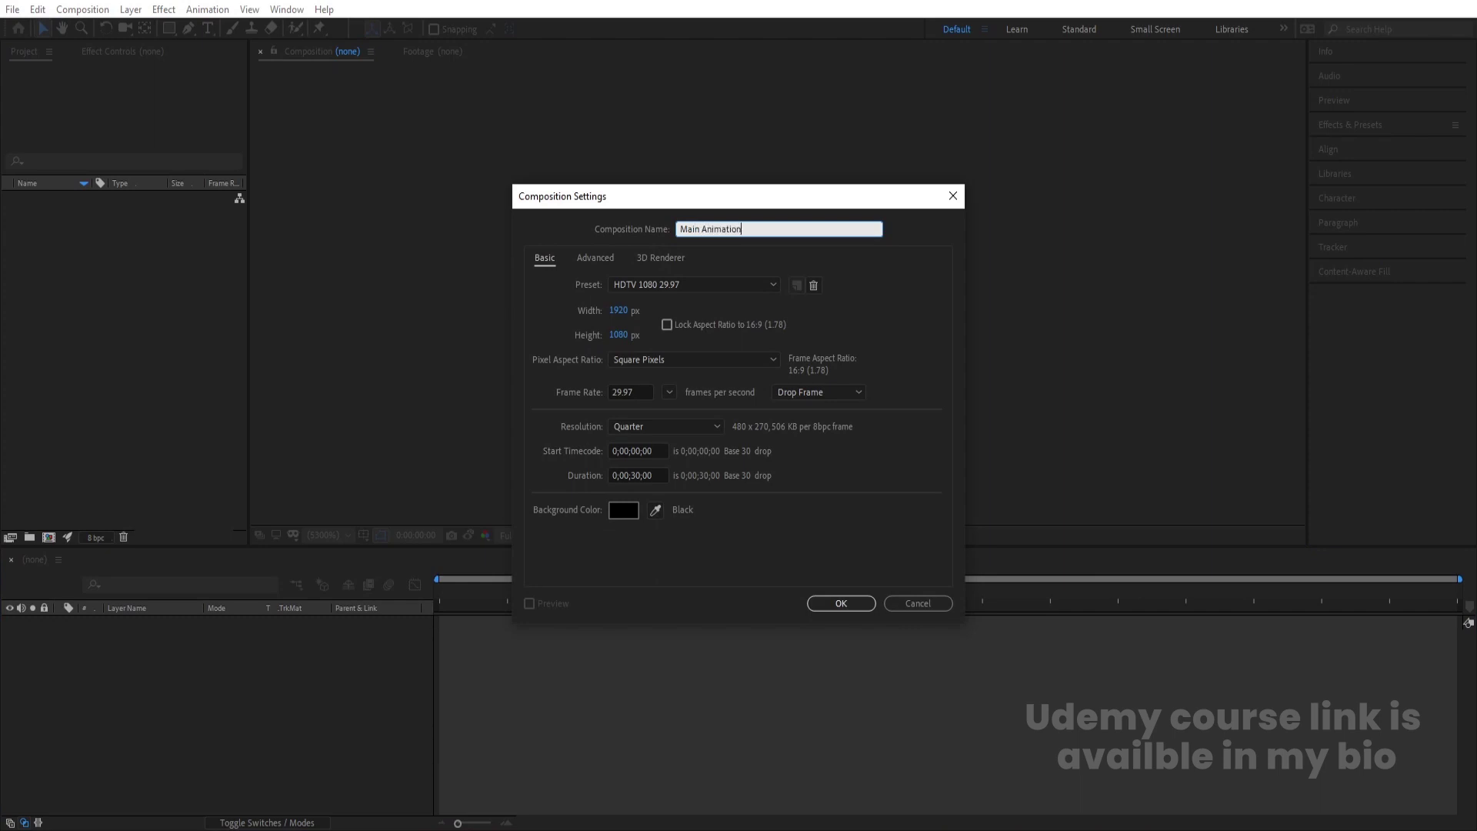
pyautogui.click(608, 311)
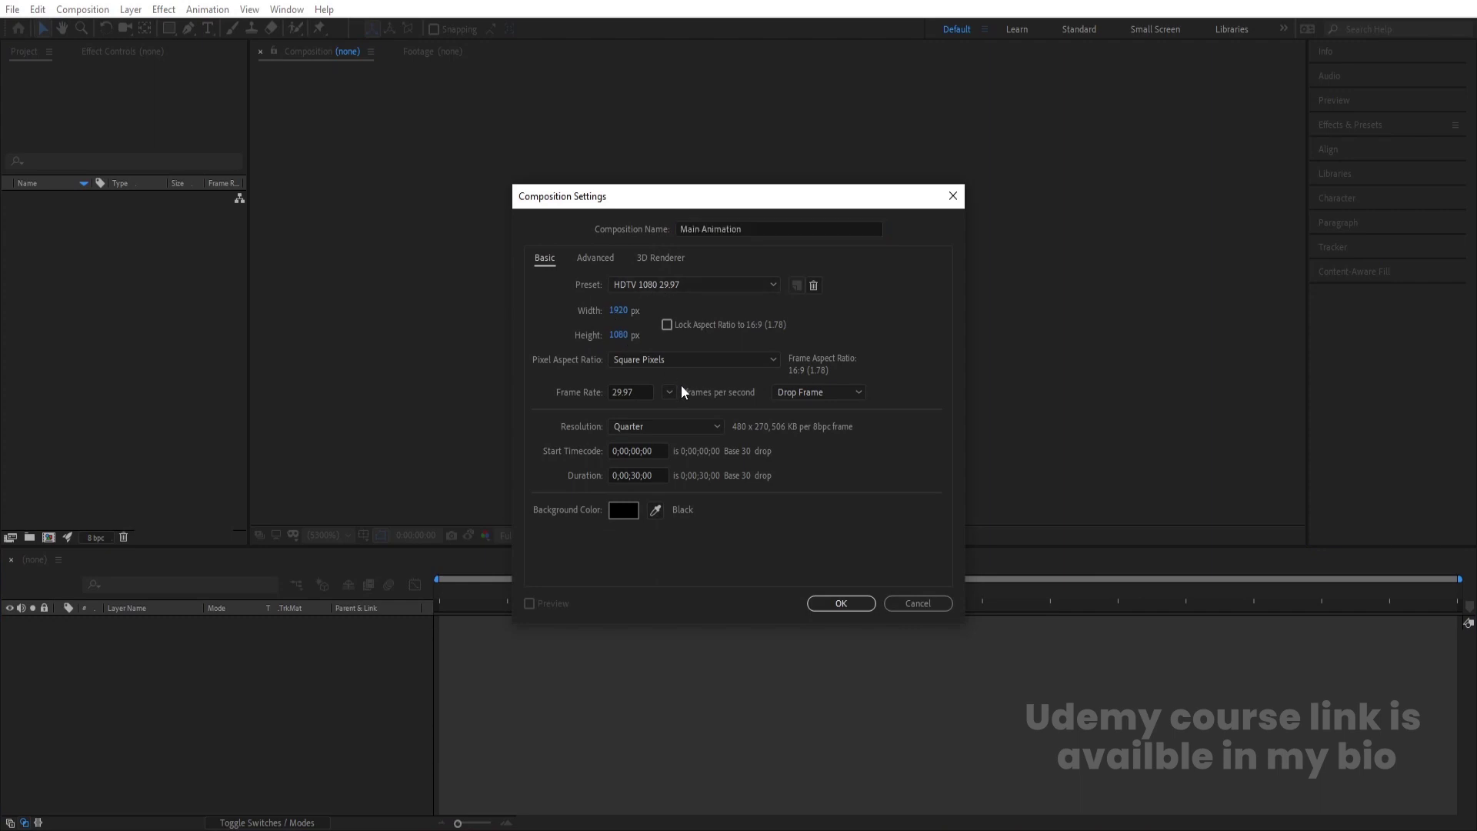
pyautogui.moveTo(645, 391); pyautogui.dragTo(588, 389)
pyautogui.write('30')
pyautogui.press('Return')
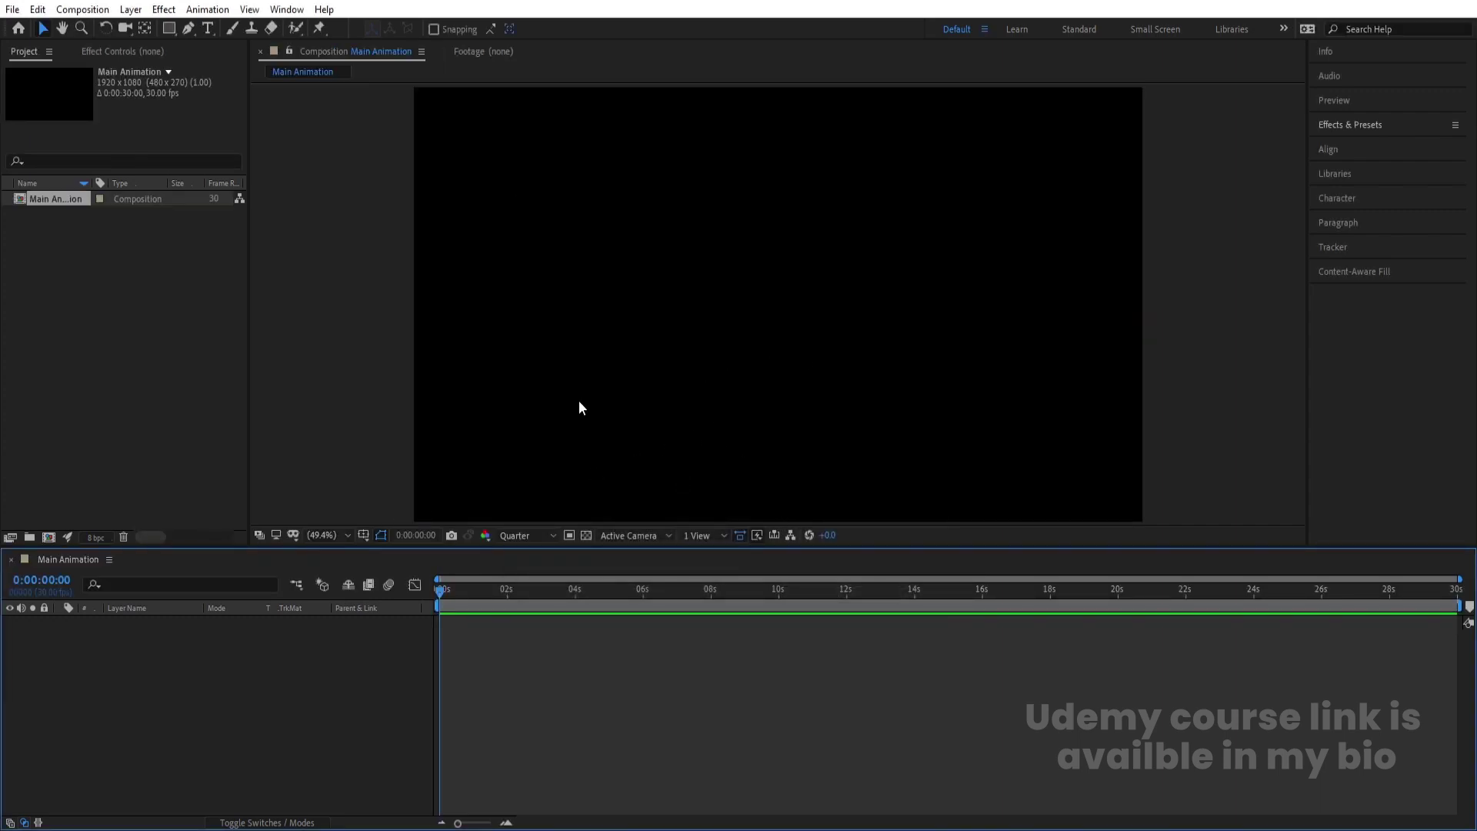
pyautogui.click(366, 535)
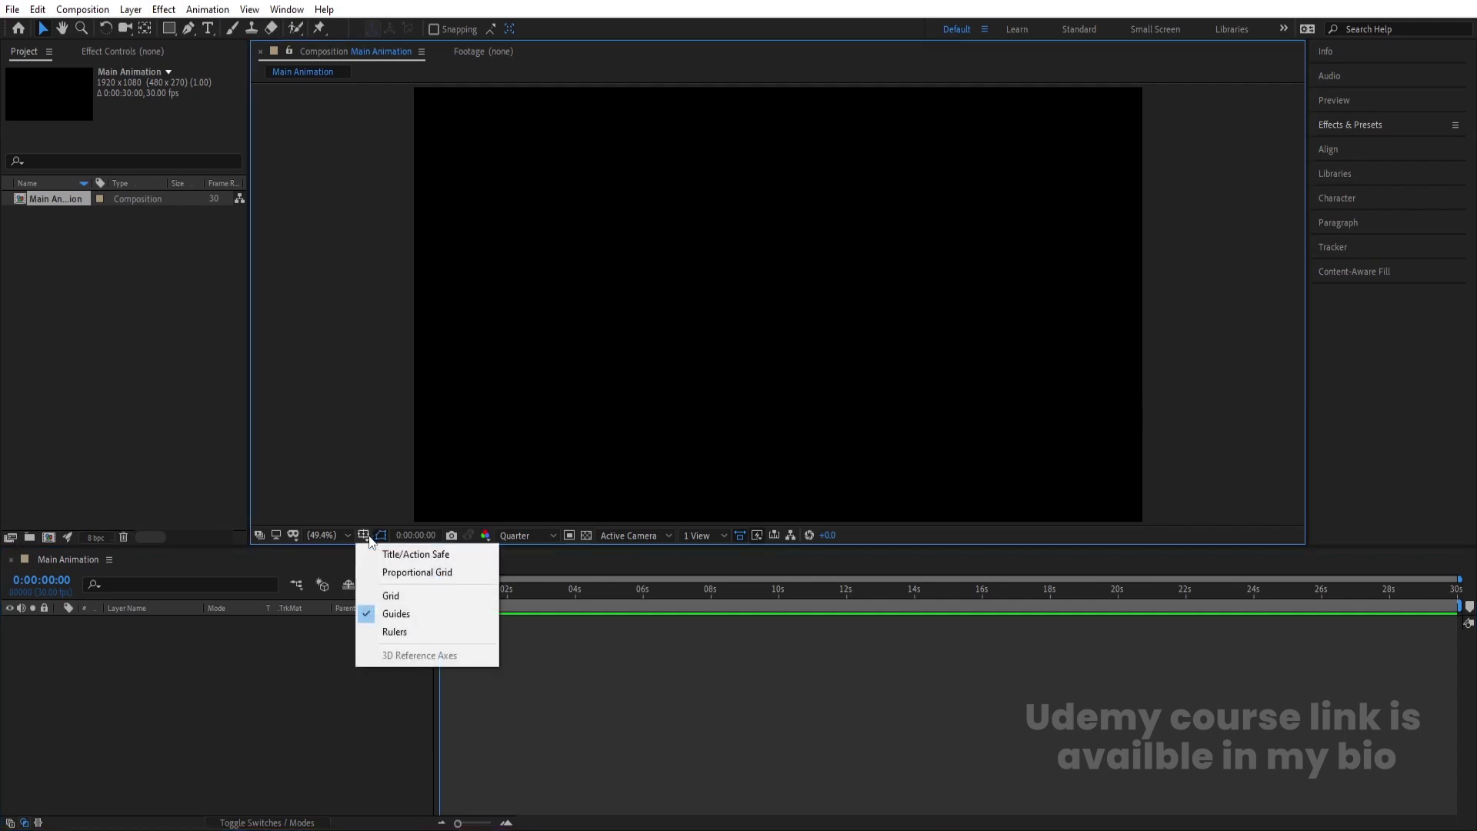
pyautogui.click(391, 553)
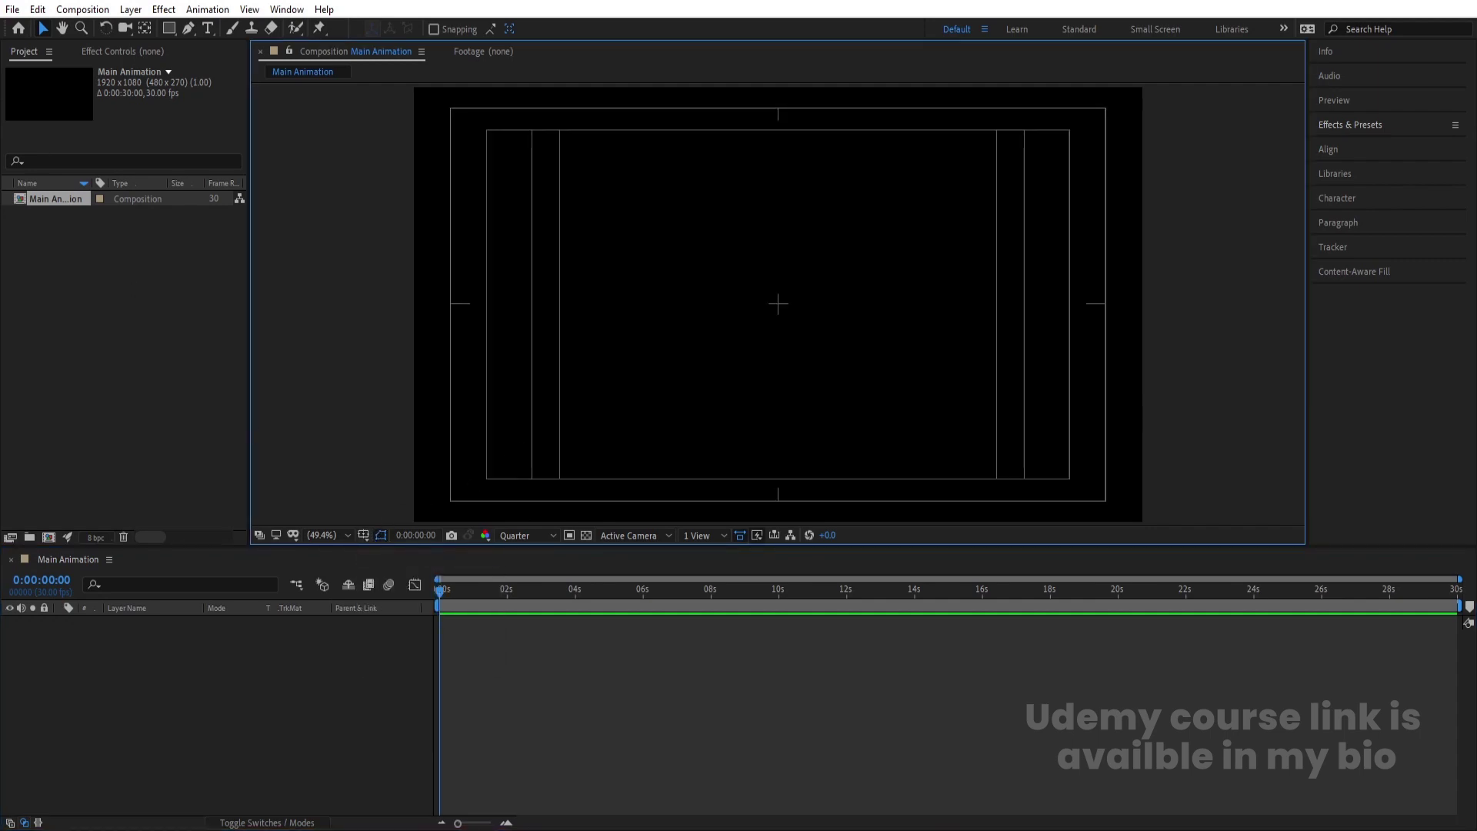
# - Type MOTION as a new text layer and enlarge it to 206 px
pyautogui.click(208, 29)
pyautogui.click(654, 342)
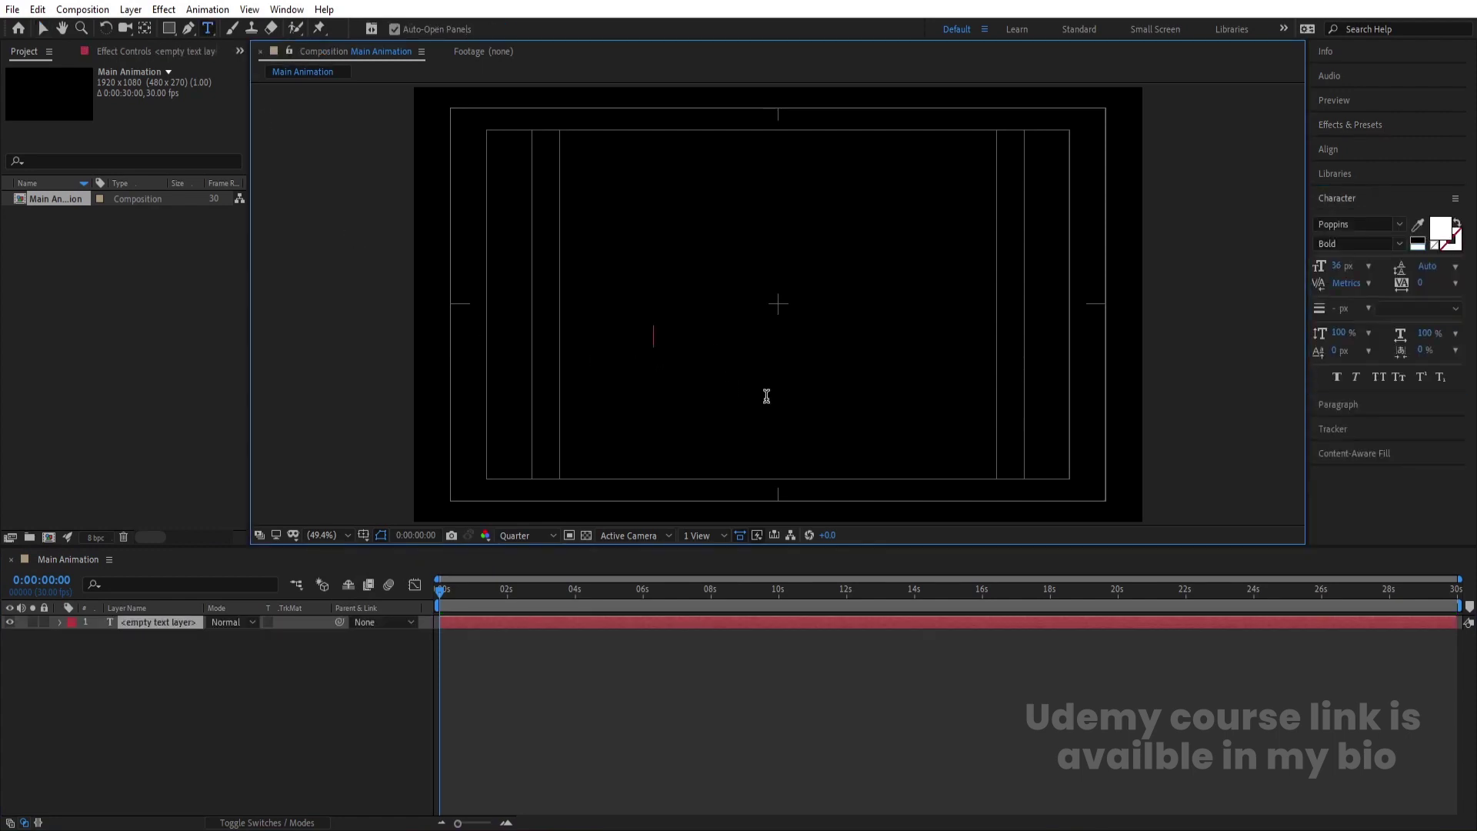
pyautogui.write('MOTION')
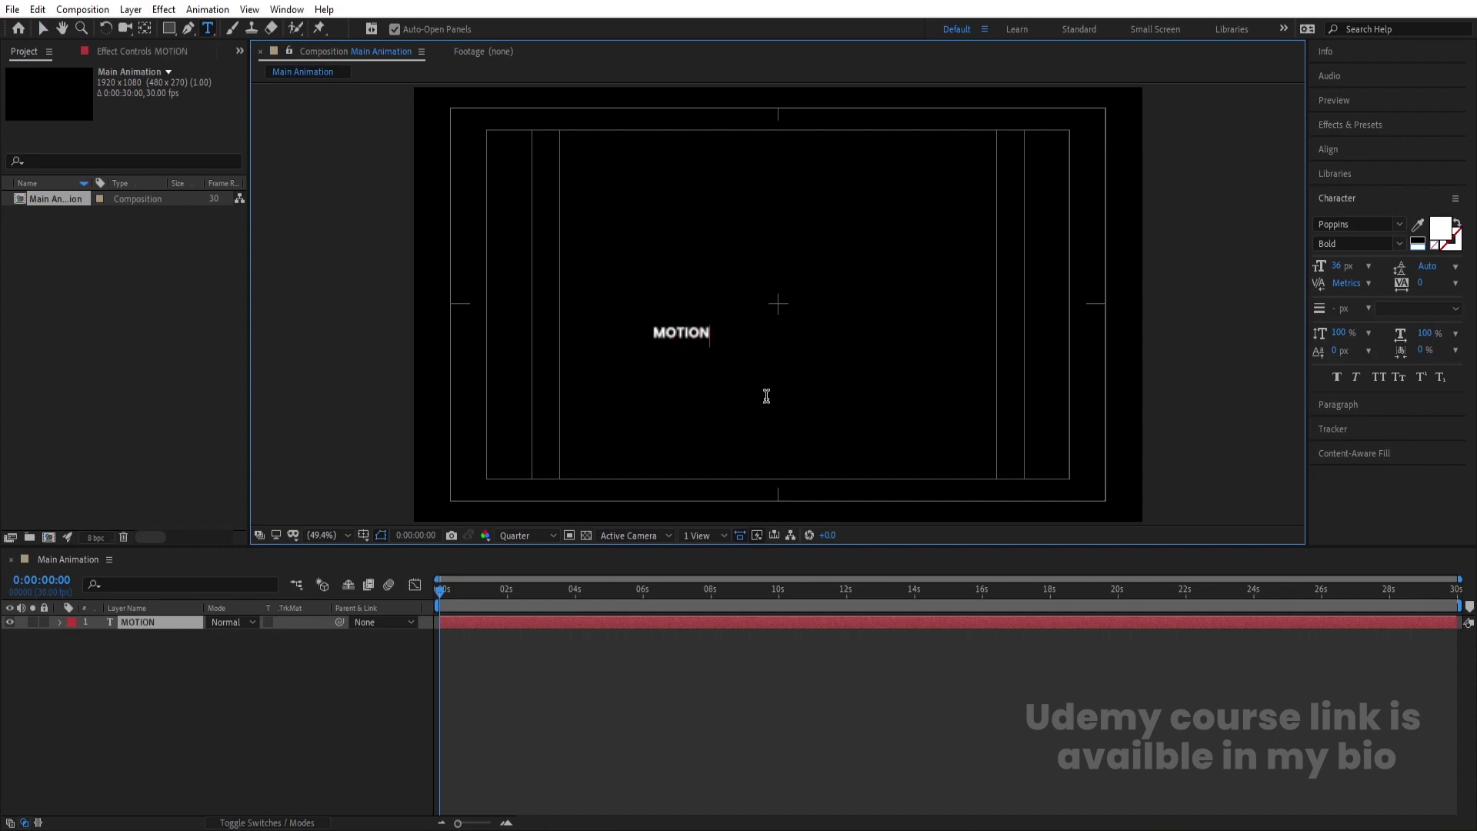
pyautogui.hotkey('ctrl', 'a')
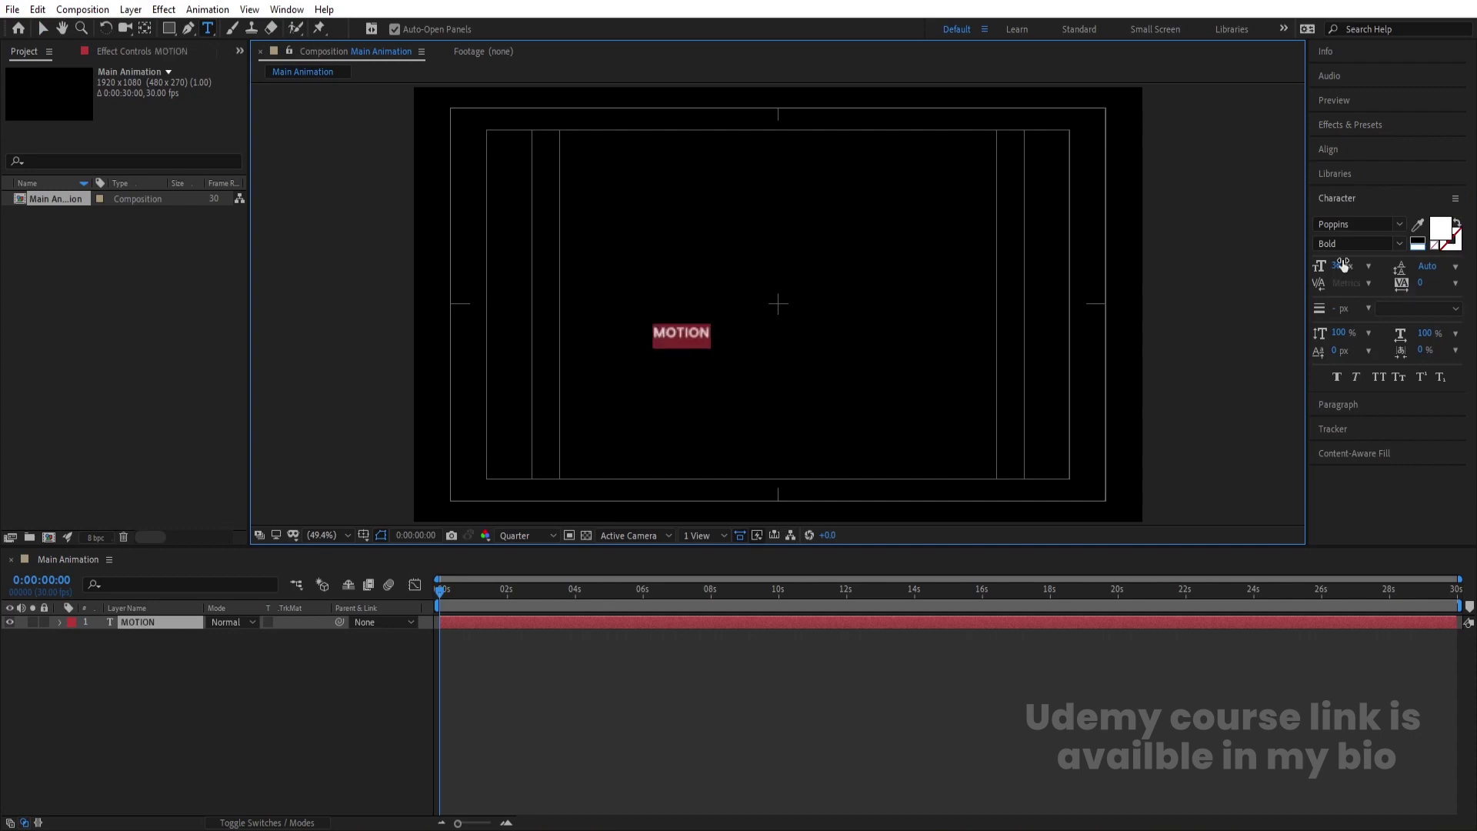
pyautogui.moveTo(1339, 265); pyautogui.dragTo(1432, 220)
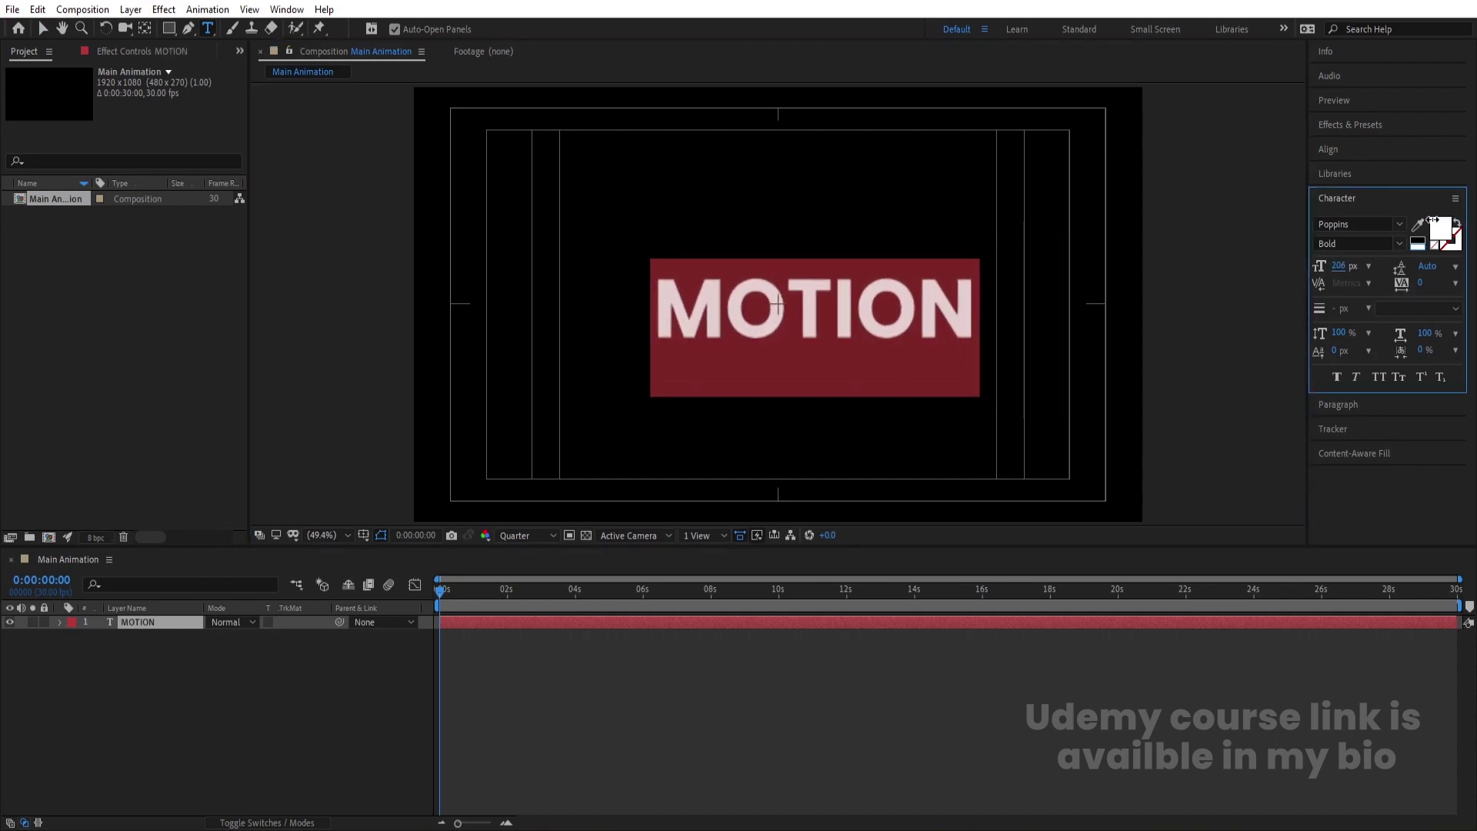
pyautogui.click(99, 683)
# - Tighten MOTION's tracking to -41 and centre its anchor point on the text
pyautogui.click(138, 621)
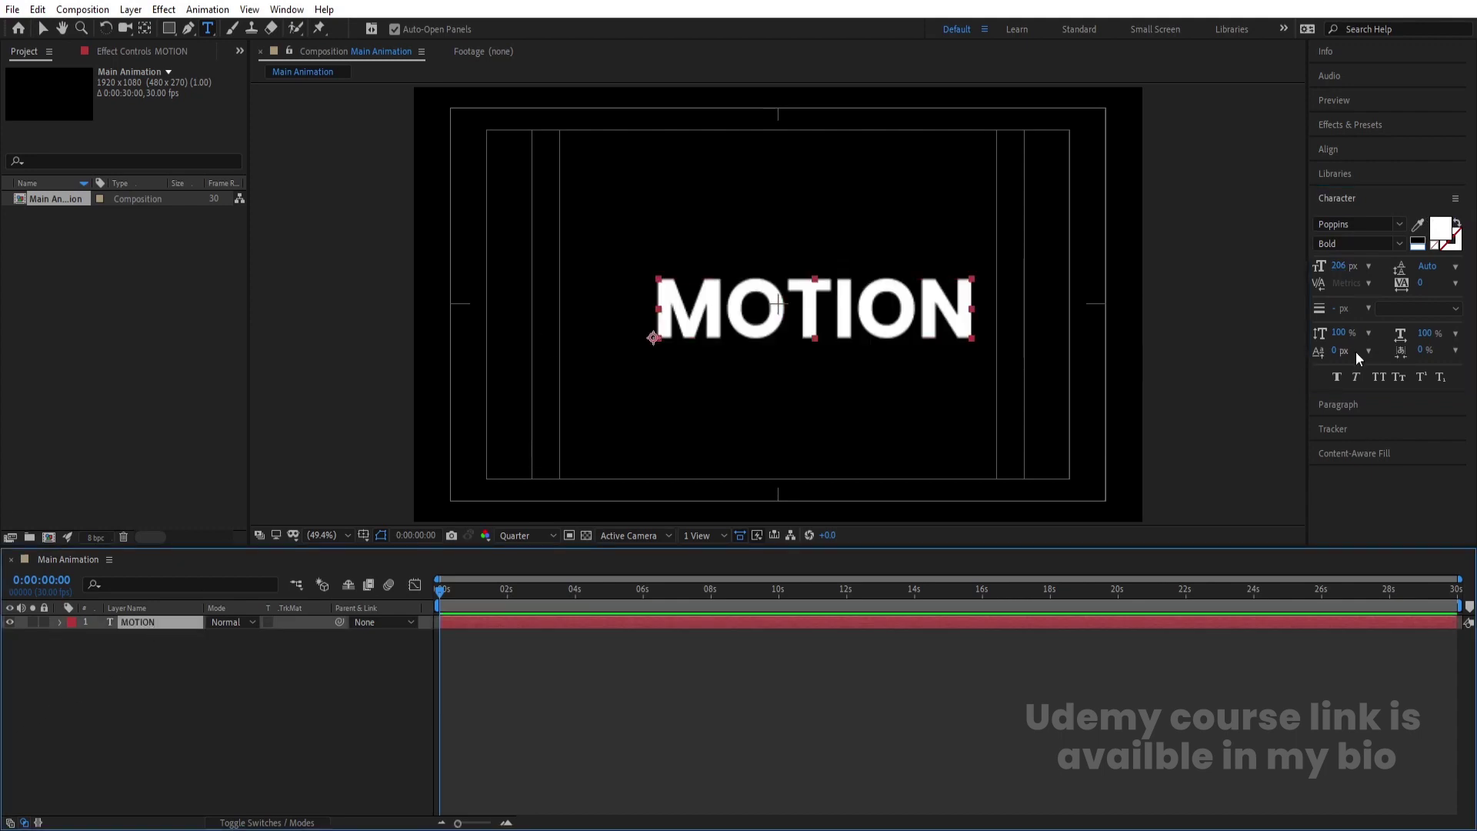
pyautogui.moveTo(1420, 283); pyautogui.dragTo(1384, 283)
pyautogui.click(182, 660)
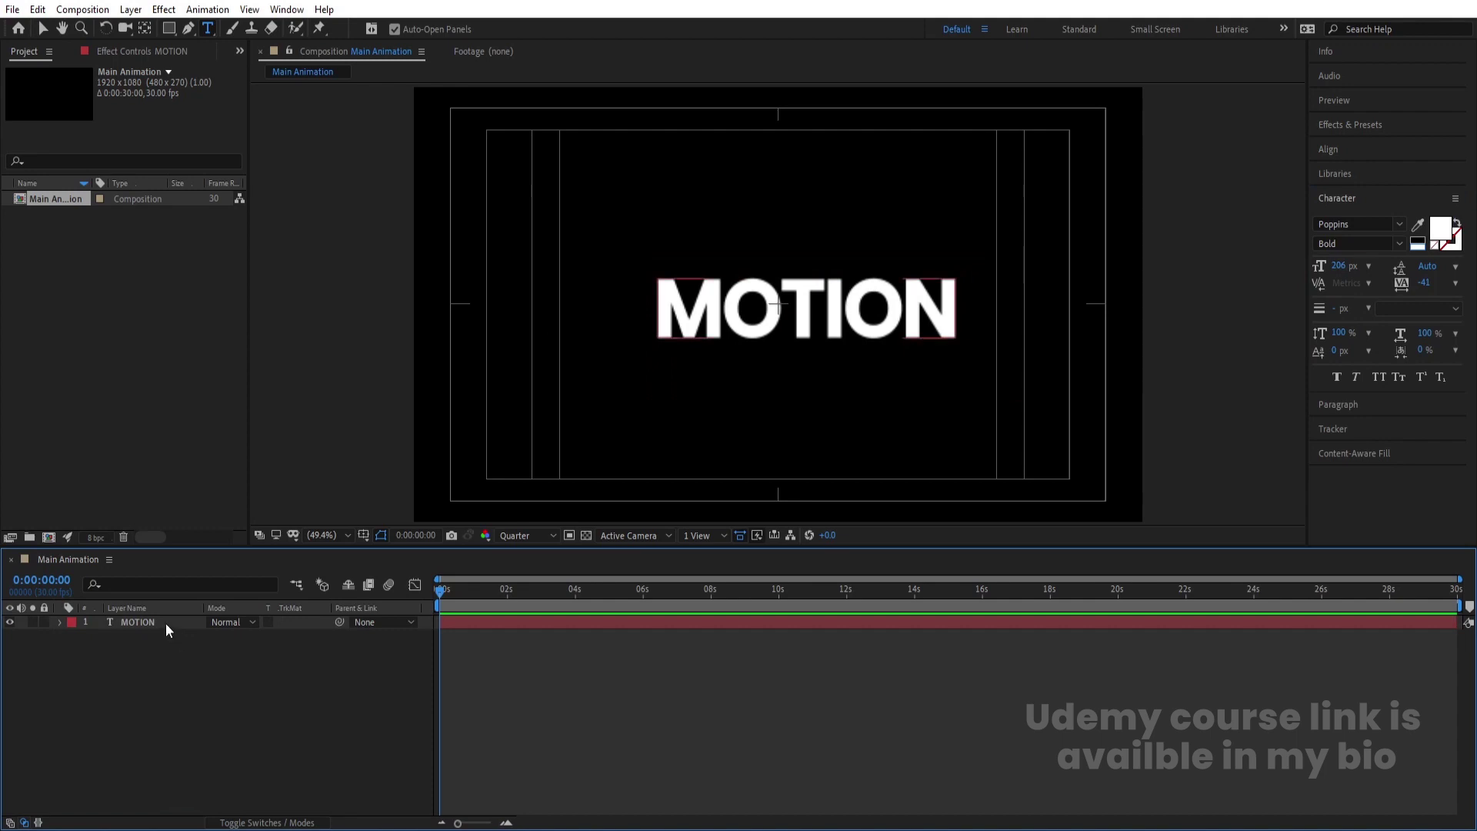
pyautogui.click(166, 629)
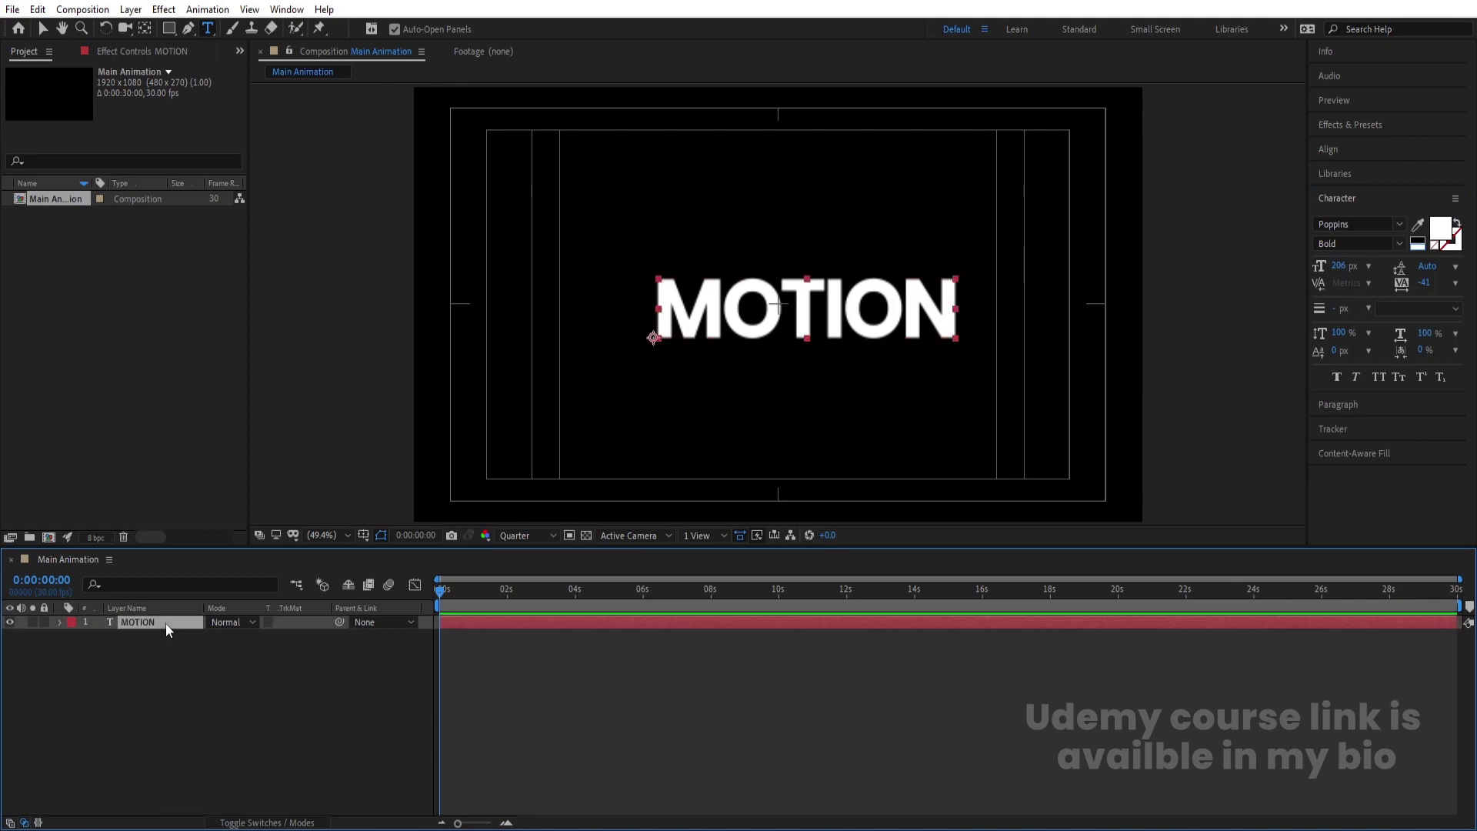
pyautogui.hotkey('ctrl', 'alt', 'Home')
# - Align MOTION to the horizontal and vertical centre of the composition
pyautogui.click(1333, 150)
pyautogui.click(1350, 189)
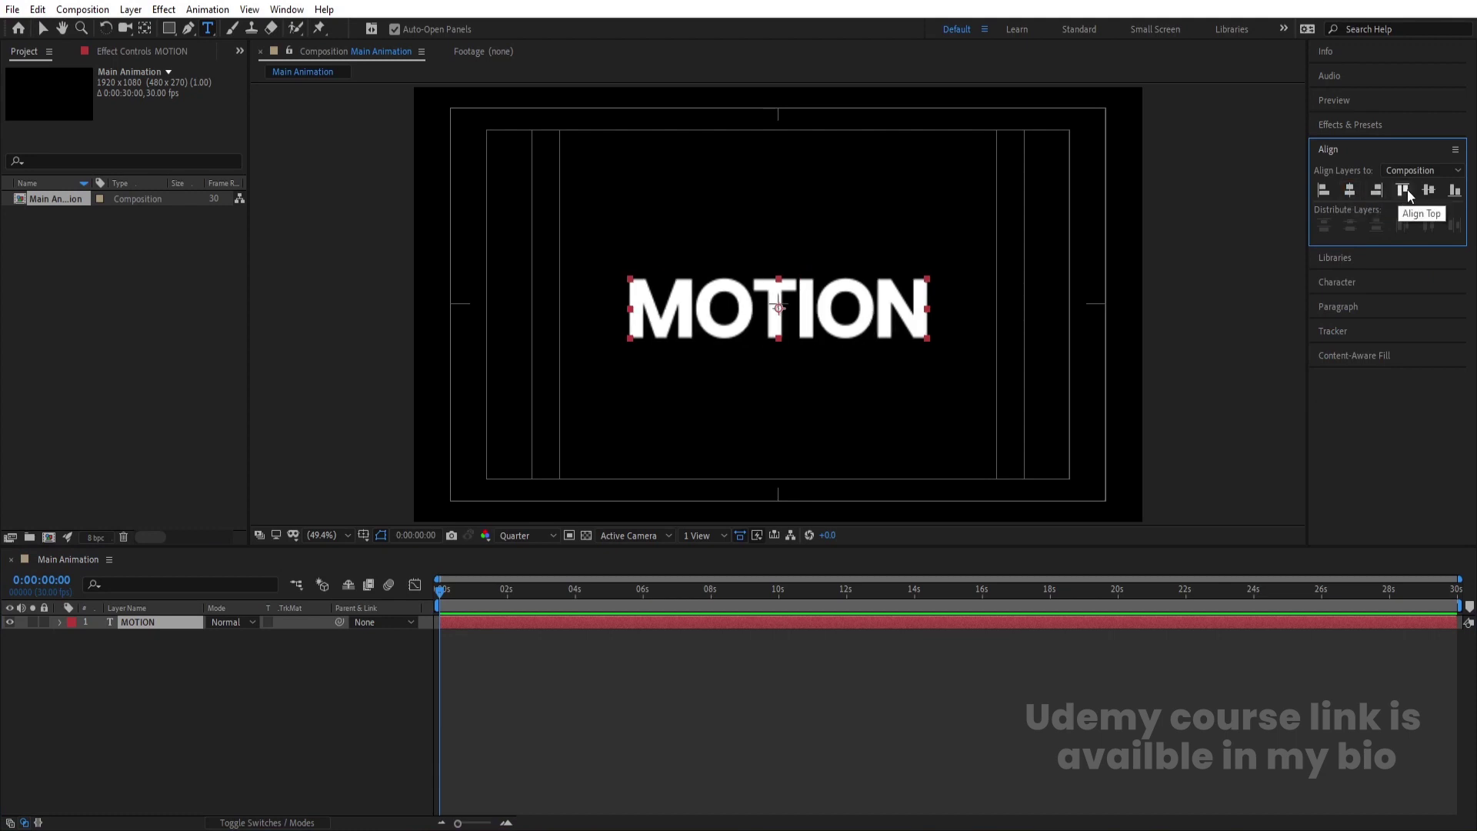
pyautogui.click(1429, 189)
pyautogui.click(218, 666)
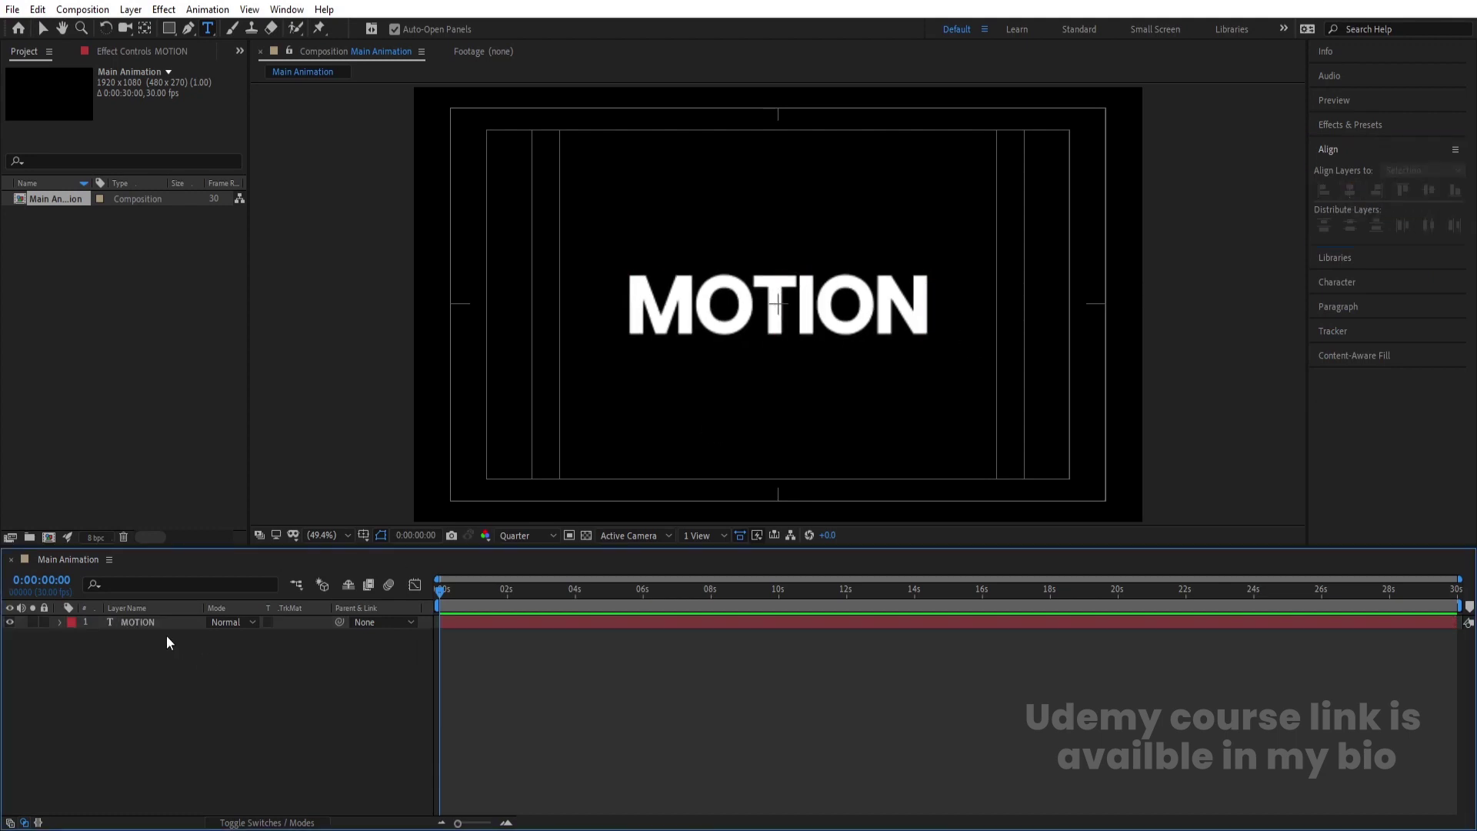
pyautogui.click(150, 624)
# - Duplicate the MOTION layer, hide the original, and retype the copy as DESIGN
pyautogui.hotkey('ctrl', 'd')
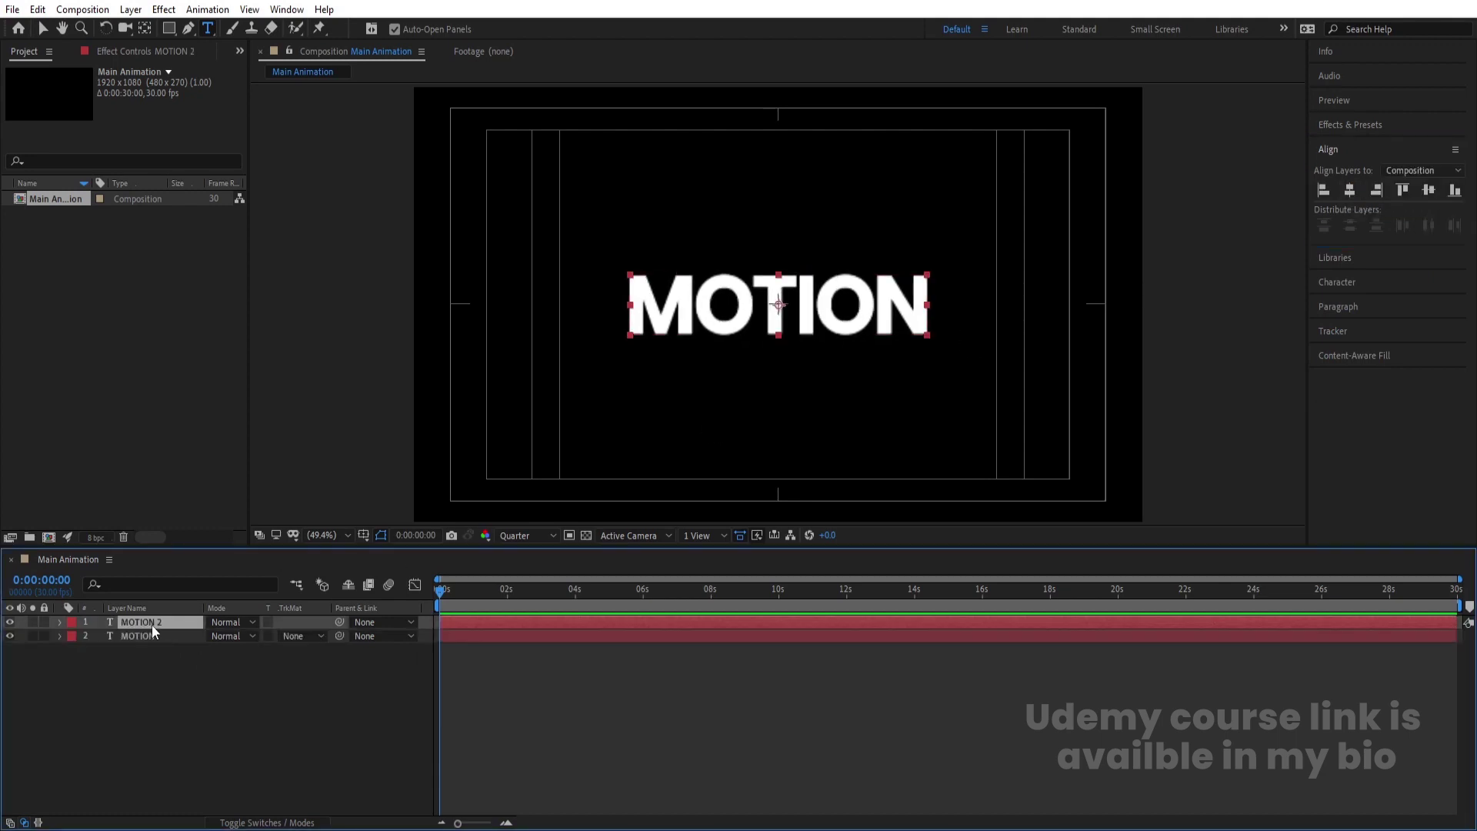
pyautogui.click(10, 636)
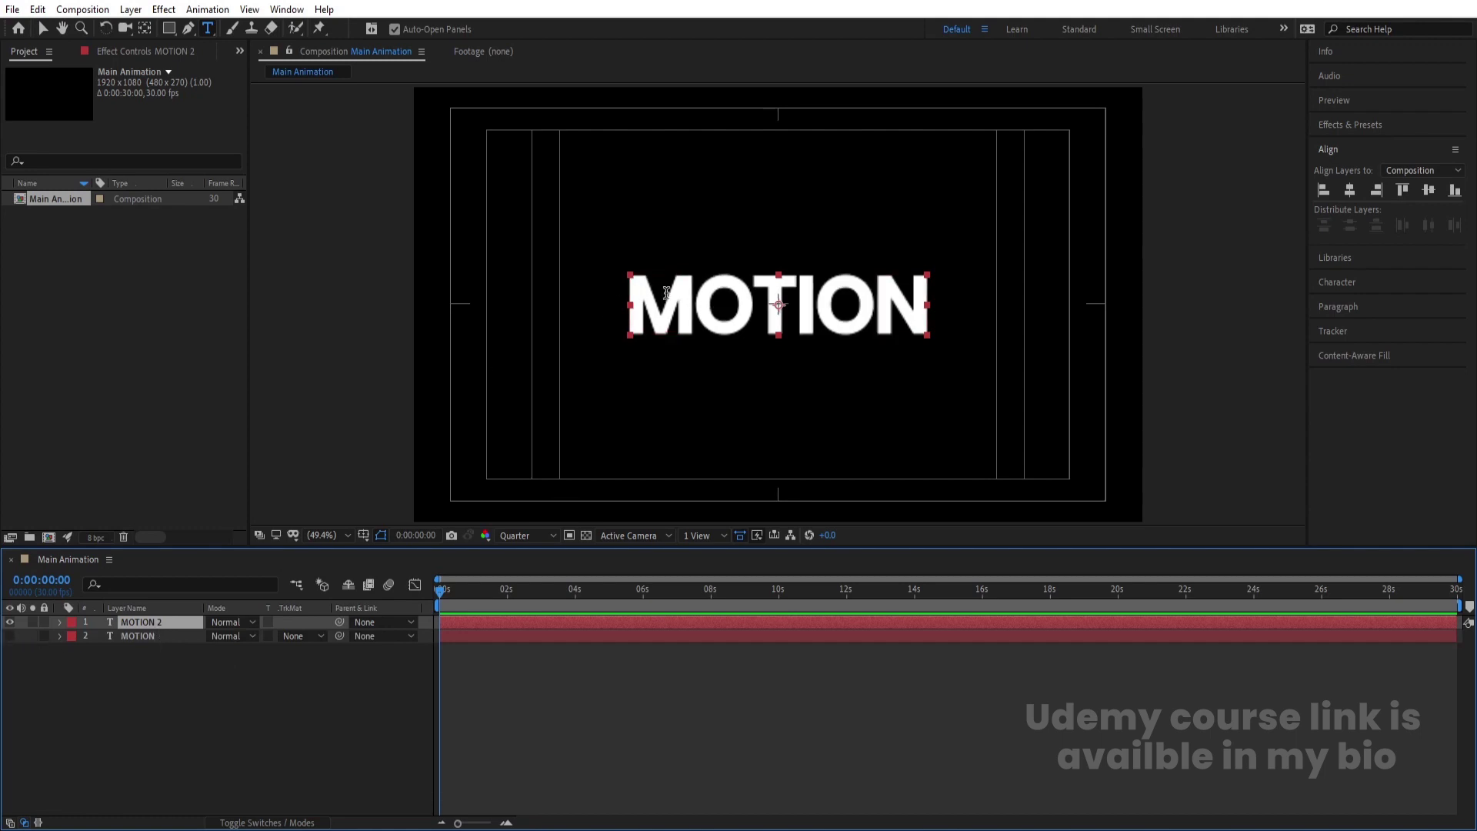
pyautogui.doubleClick(693, 305)
pyautogui.write('DESIGN')
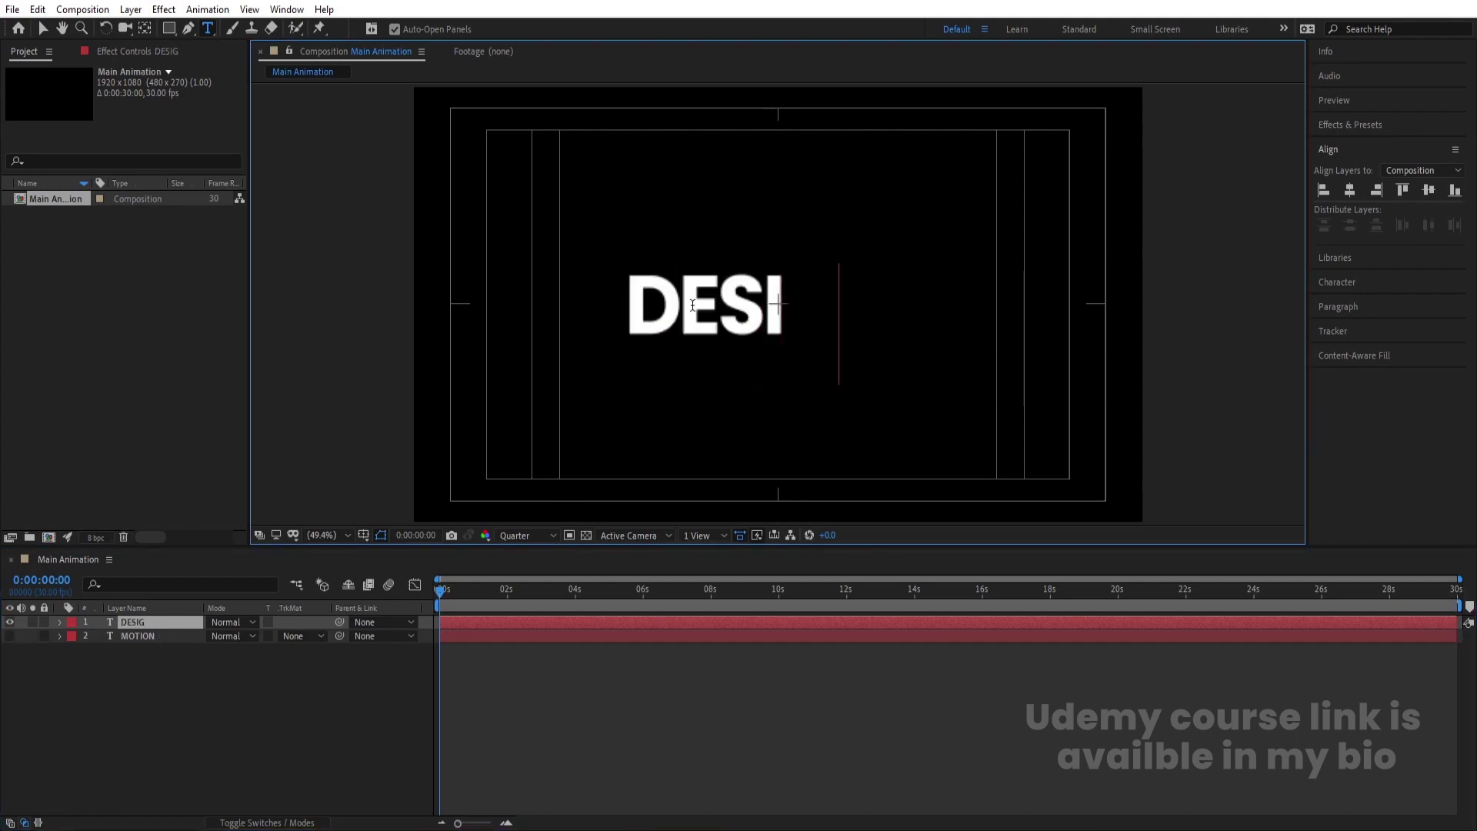
pyautogui.click(57, 685)
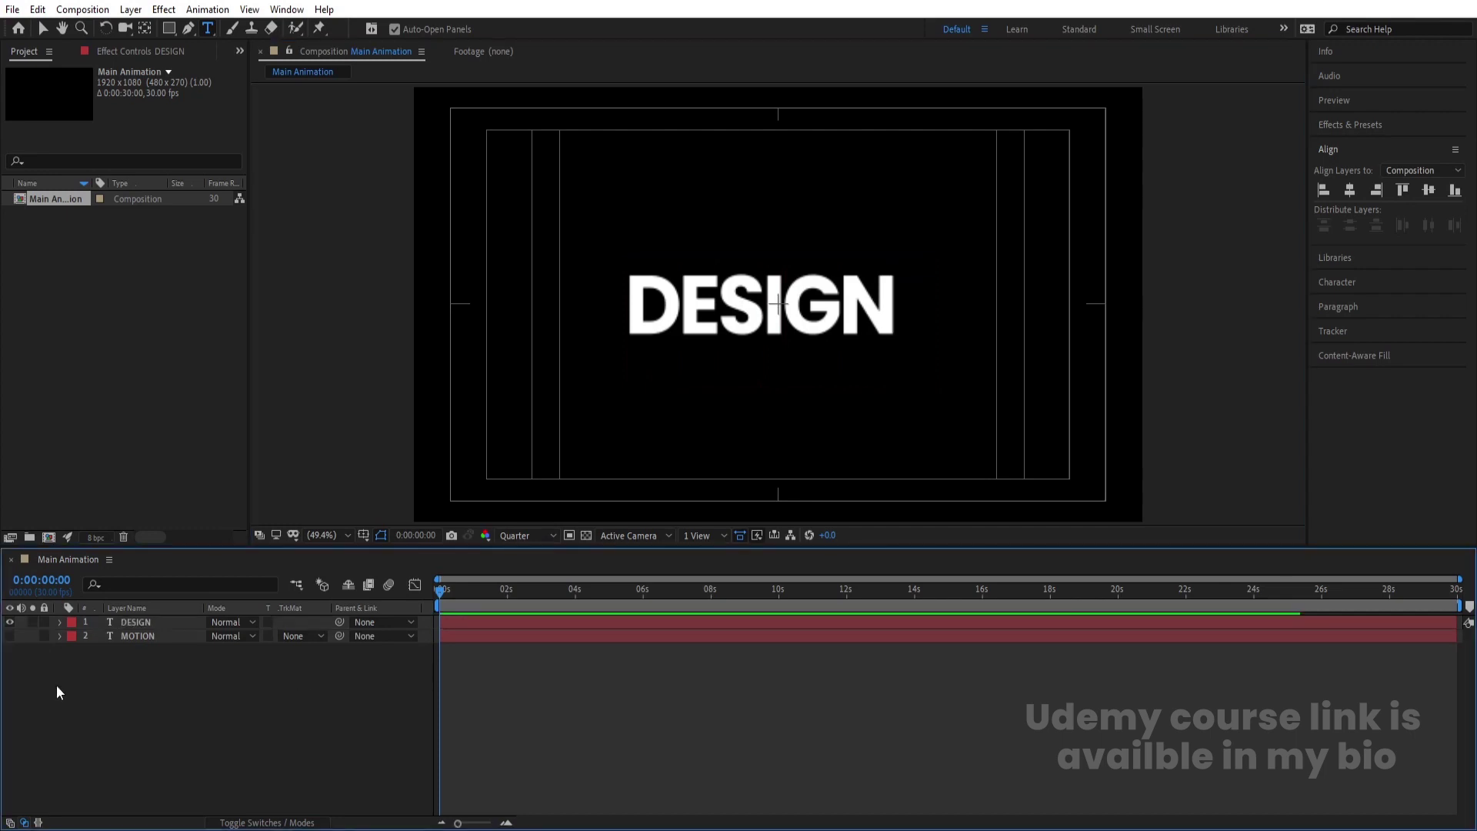
# - Centre DESIGN's anchor point and align it horizontally in the composition
pyautogui.click(164, 627)
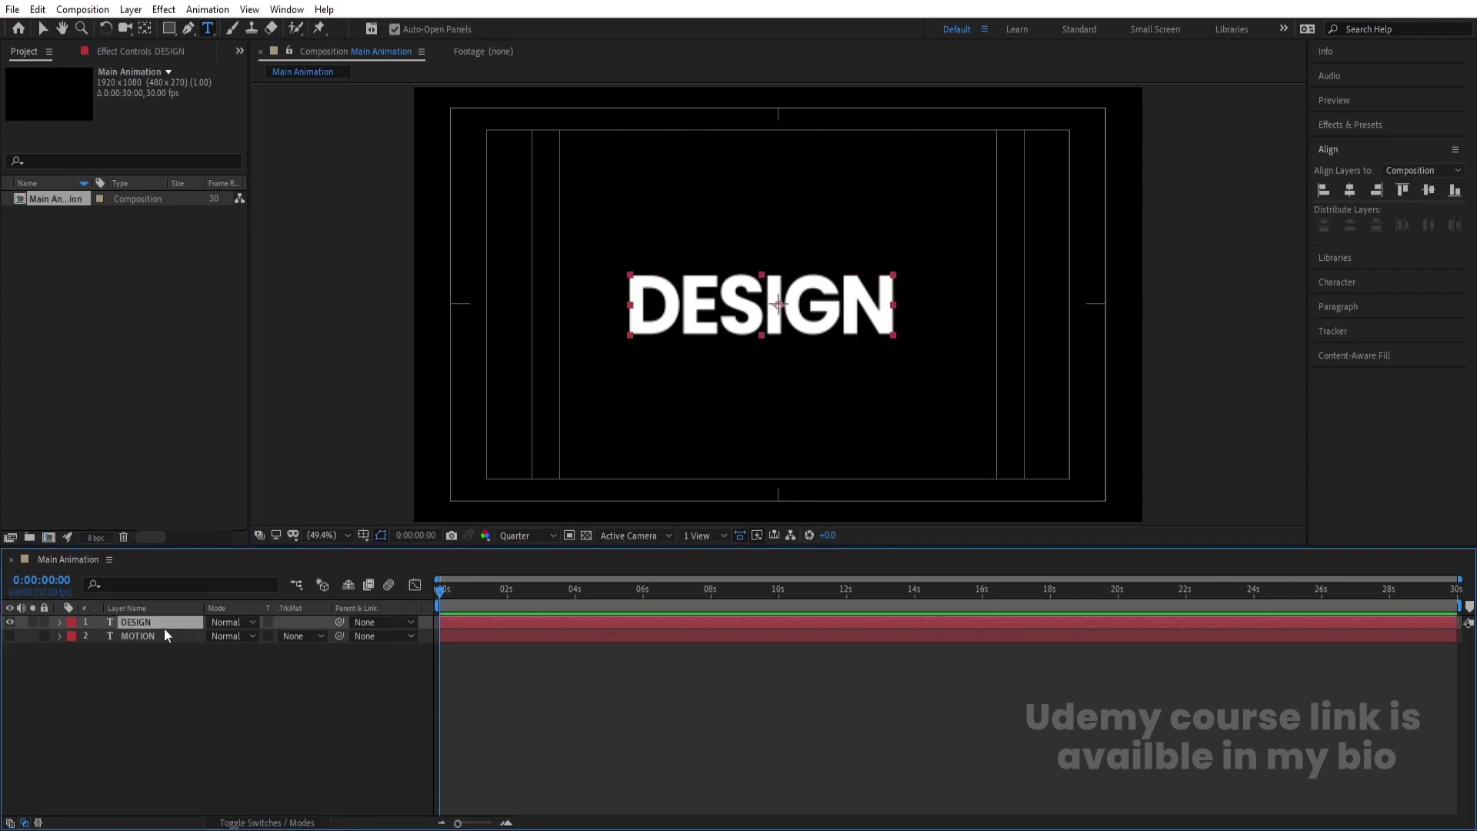
pyautogui.hotkey('ctrl', 'alt', 'Home')
pyautogui.click(1350, 191)
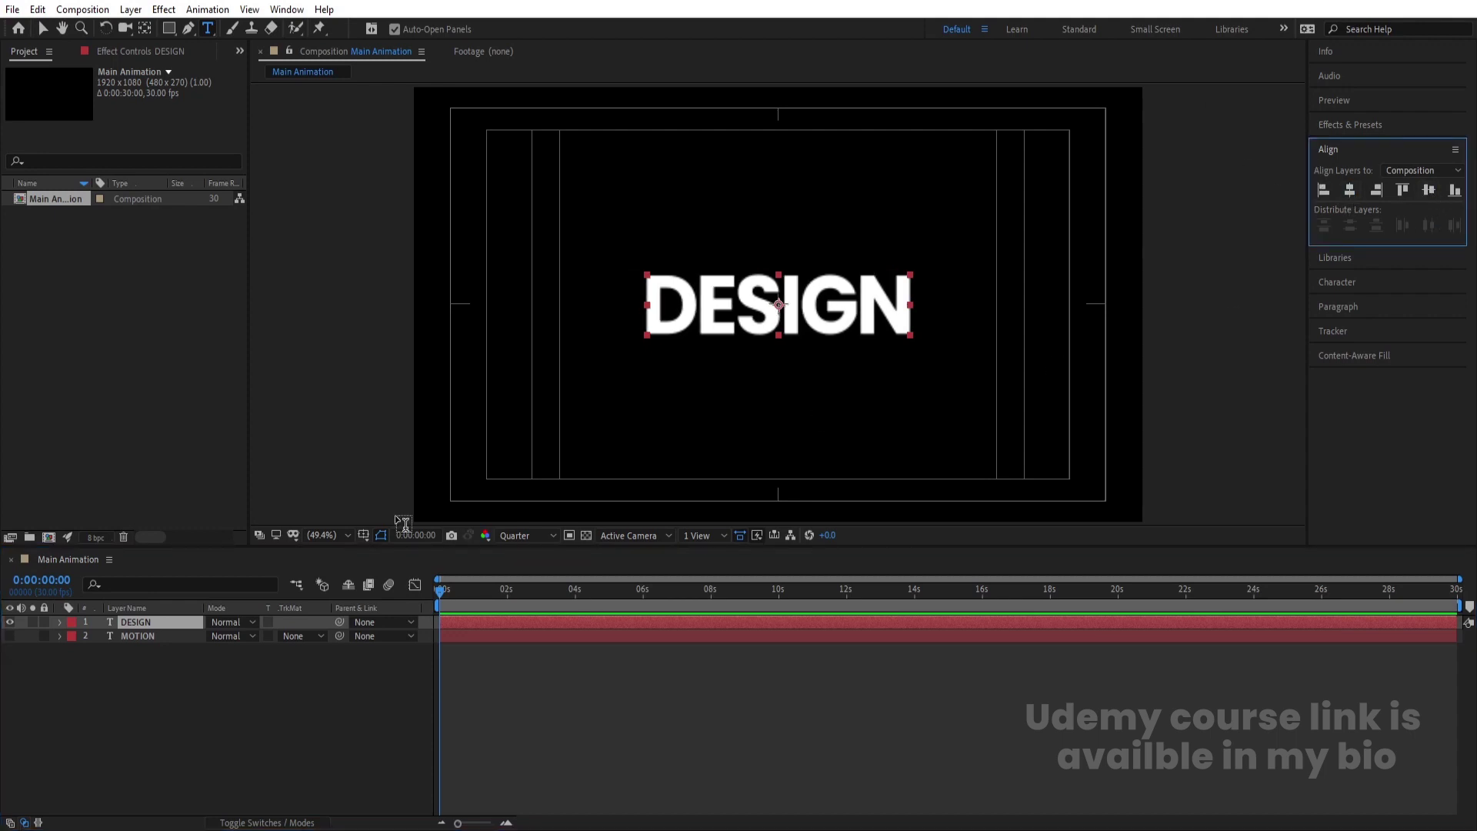
# - Hide DESIGN, show MOTION again, and reveal MOTION's Position property
pyautogui.click(10, 622)
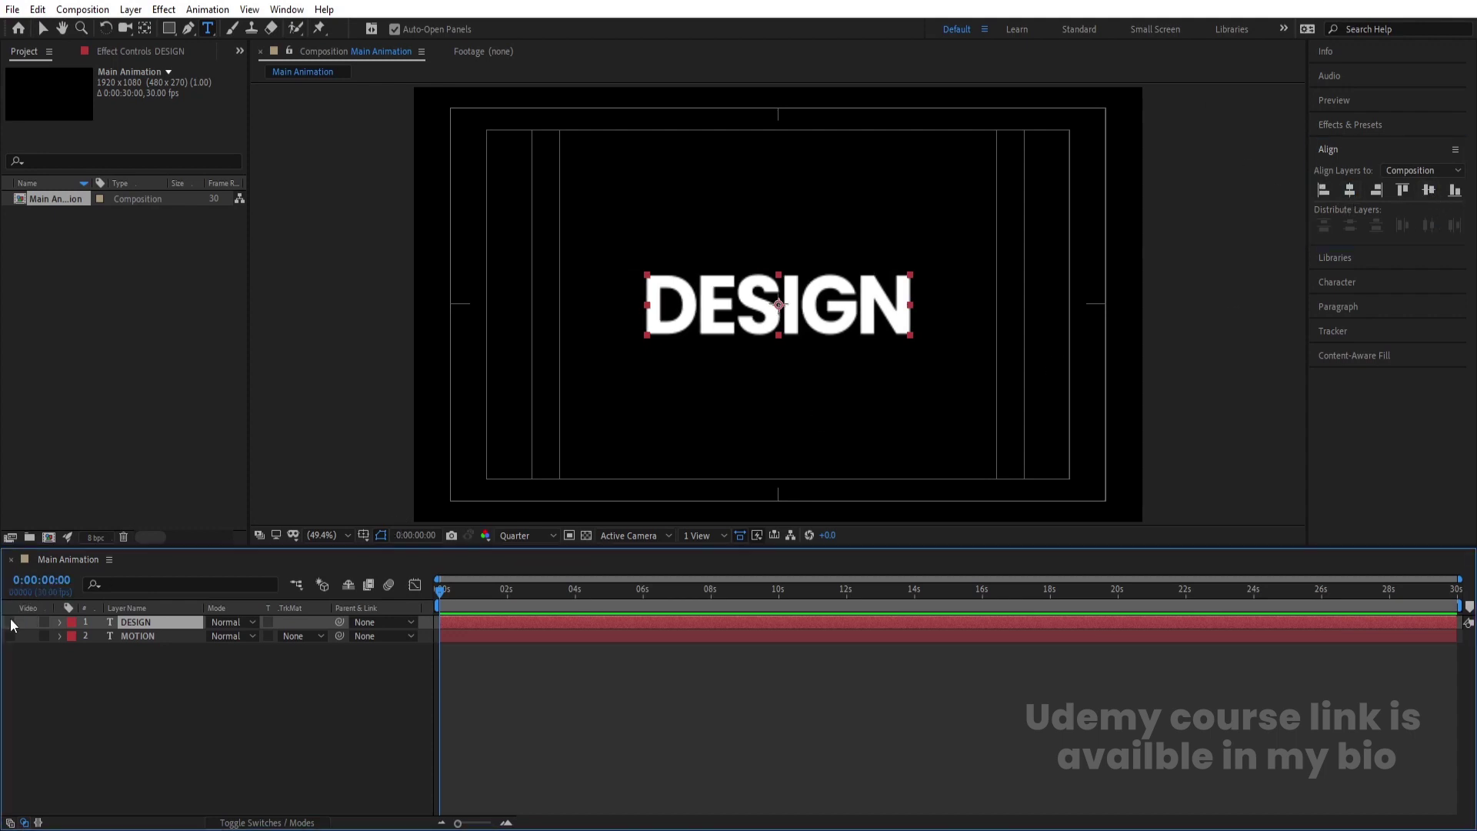
pyautogui.click(11, 635)
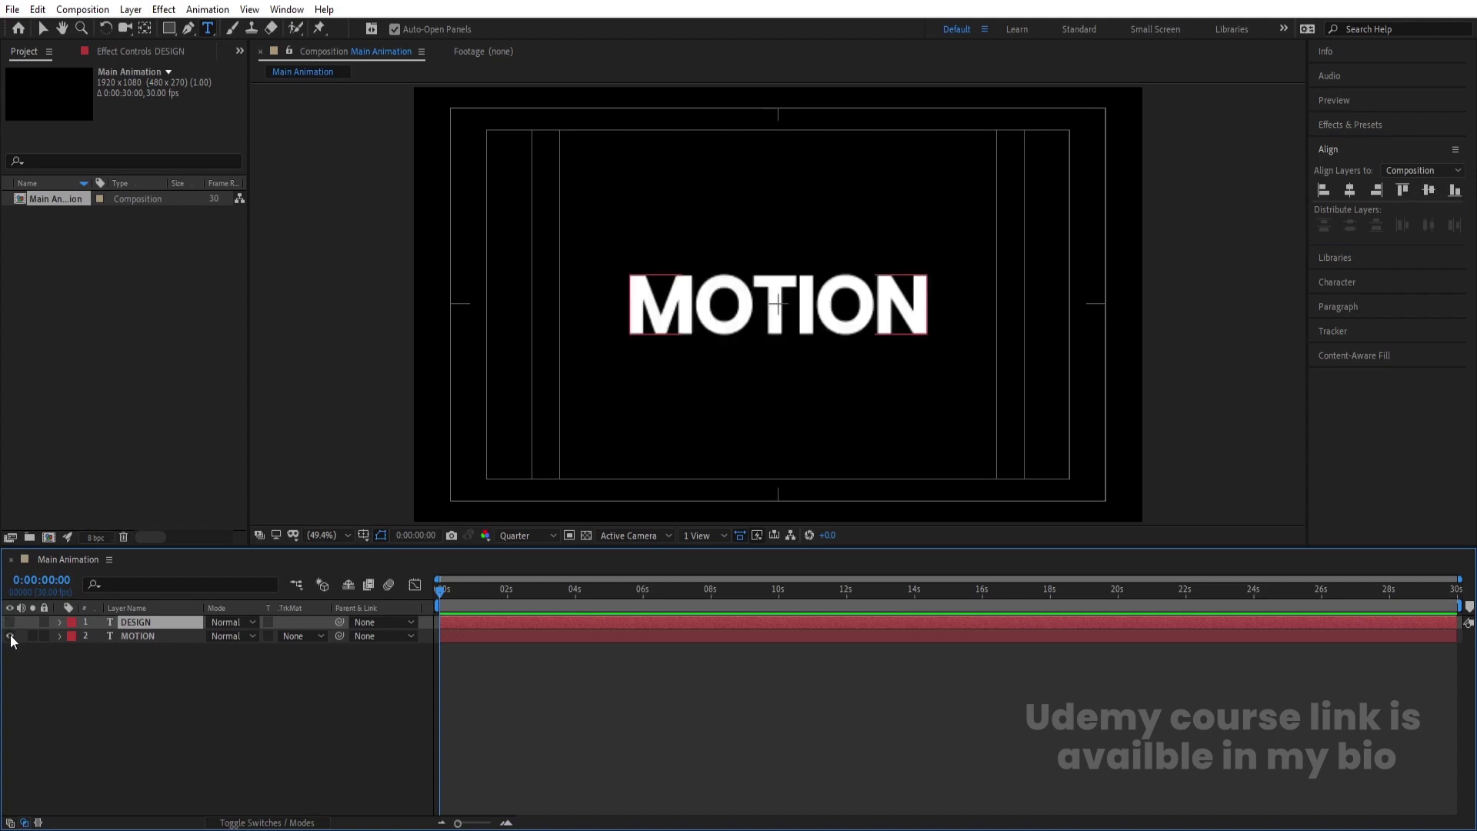
pyautogui.click(141, 637)
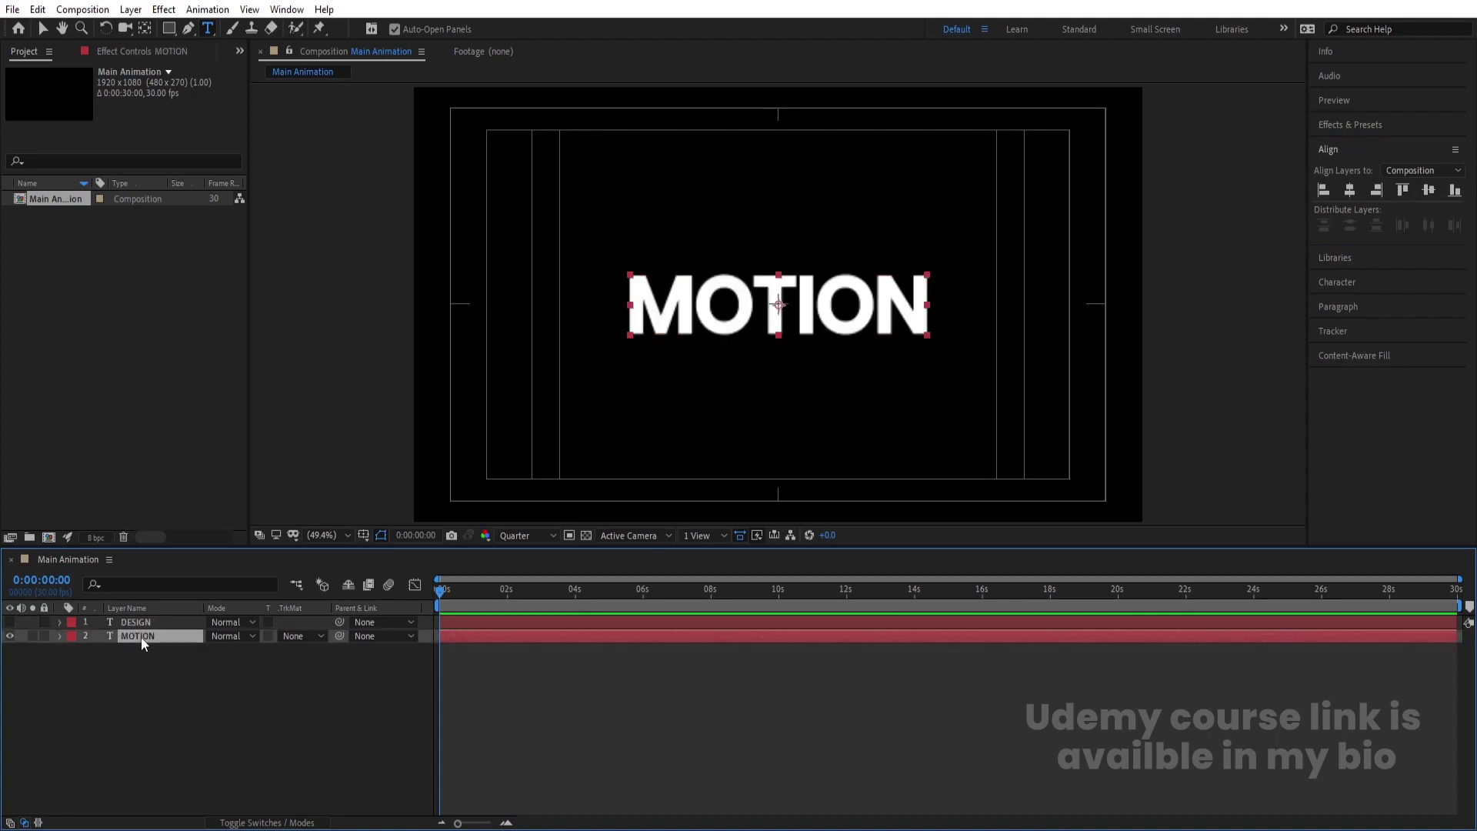
pyautogui.press('p')
# - Keyframe MOTION's Position sliding right from 960 at 2 seconds to X 1835
pyautogui.click(506, 594)
pyautogui.click(98, 650)
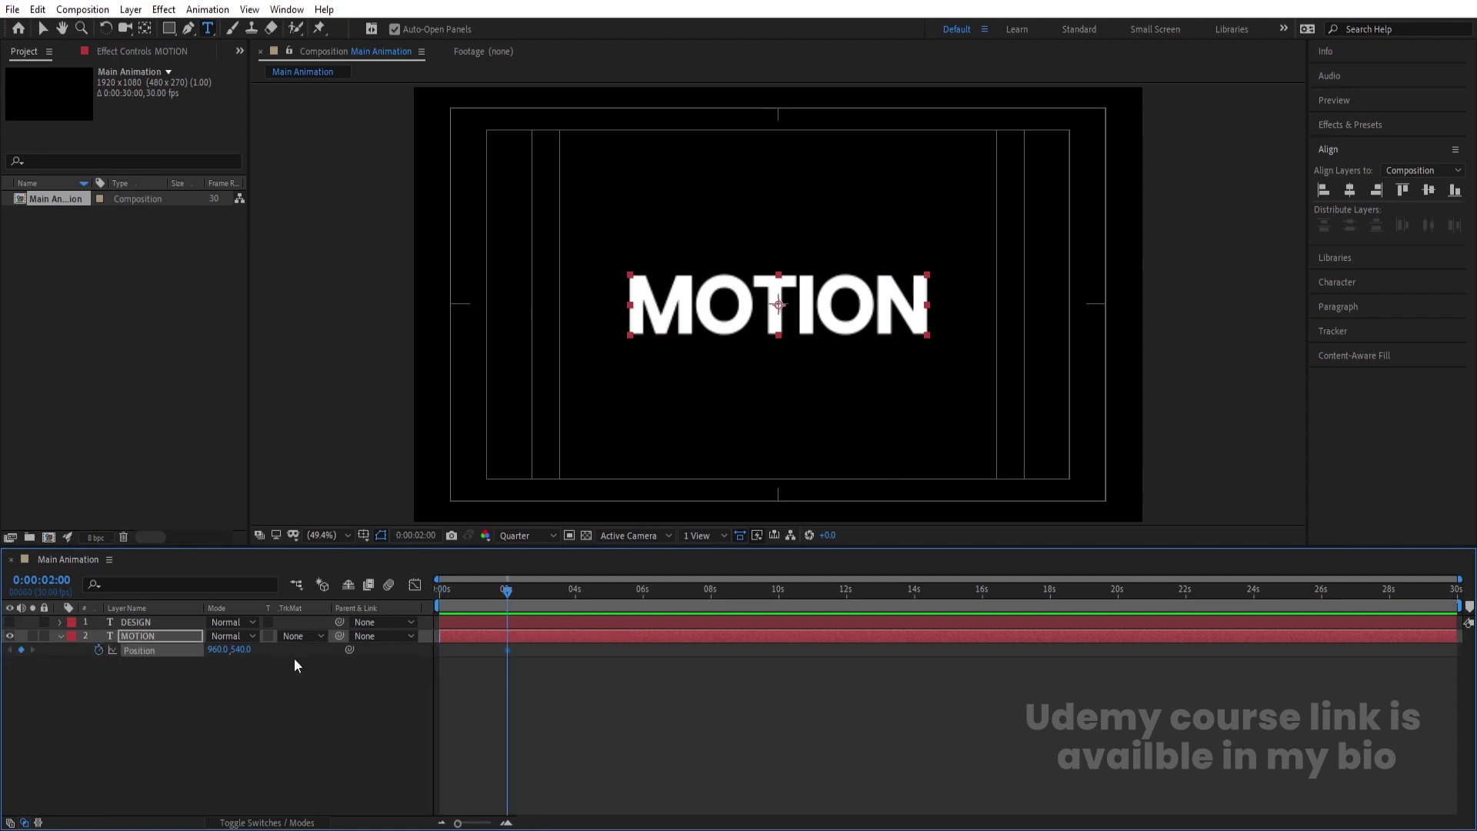
pyautogui.press('=')
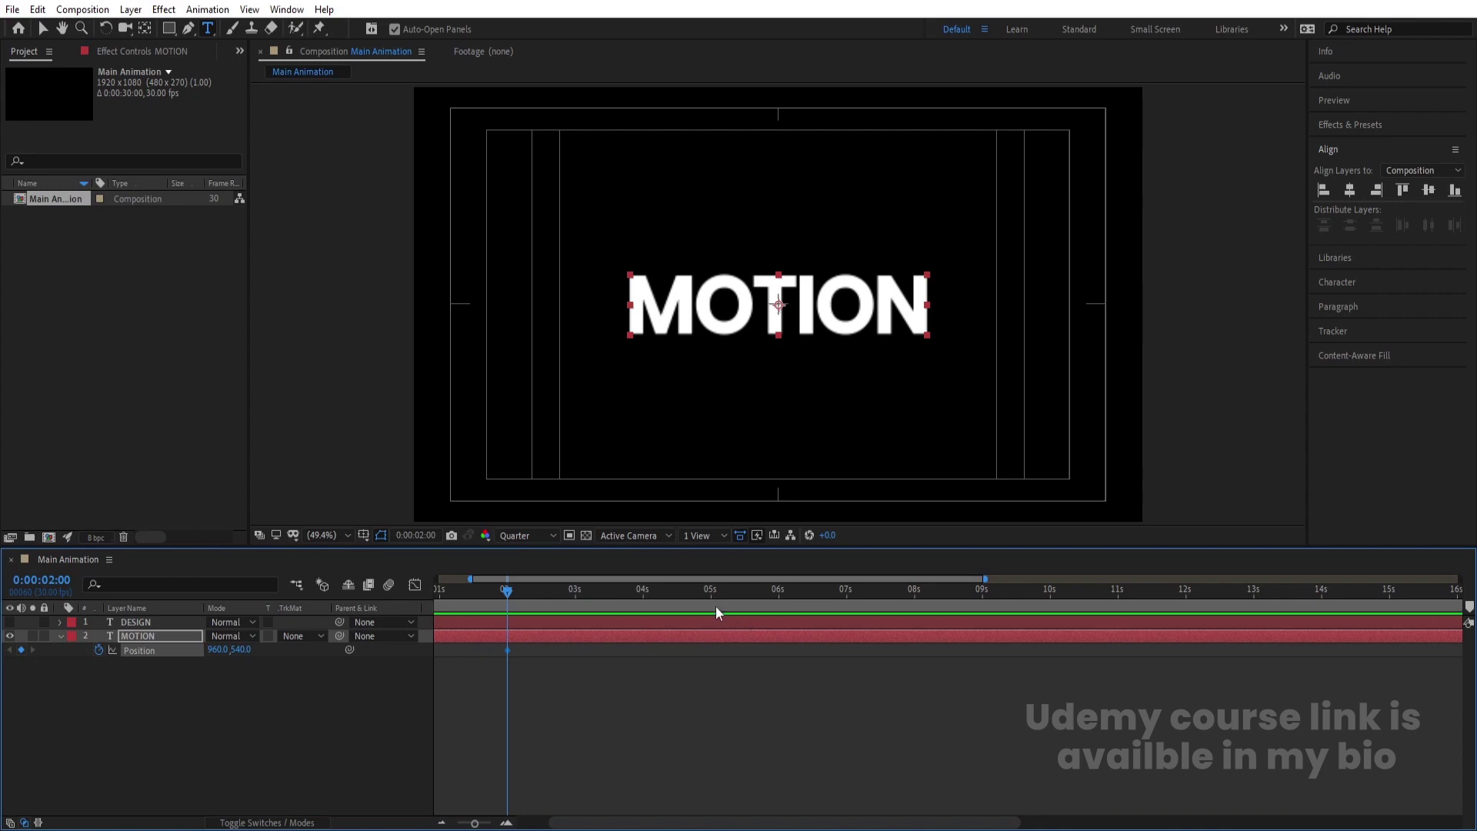
pyautogui.click(574, 589)
pyautogui.moveTo(216, 654); pyautogui.dragTo(805, 622)
pyautogui.click(557, 695)
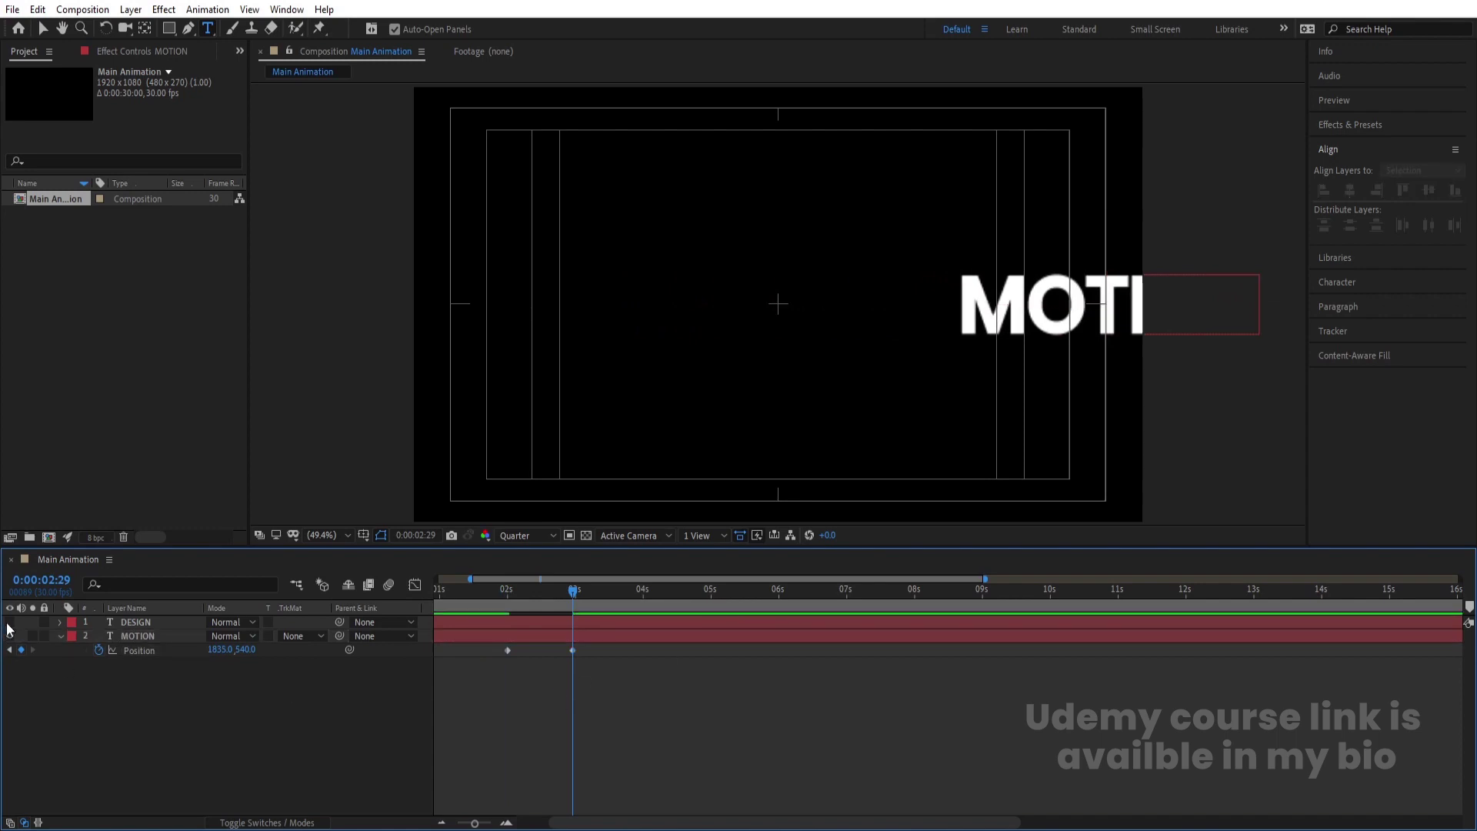
# - Show DESIGN, parent it to MOTION, preview, and select both Position keyframes
pyautogui.click(9, 622)
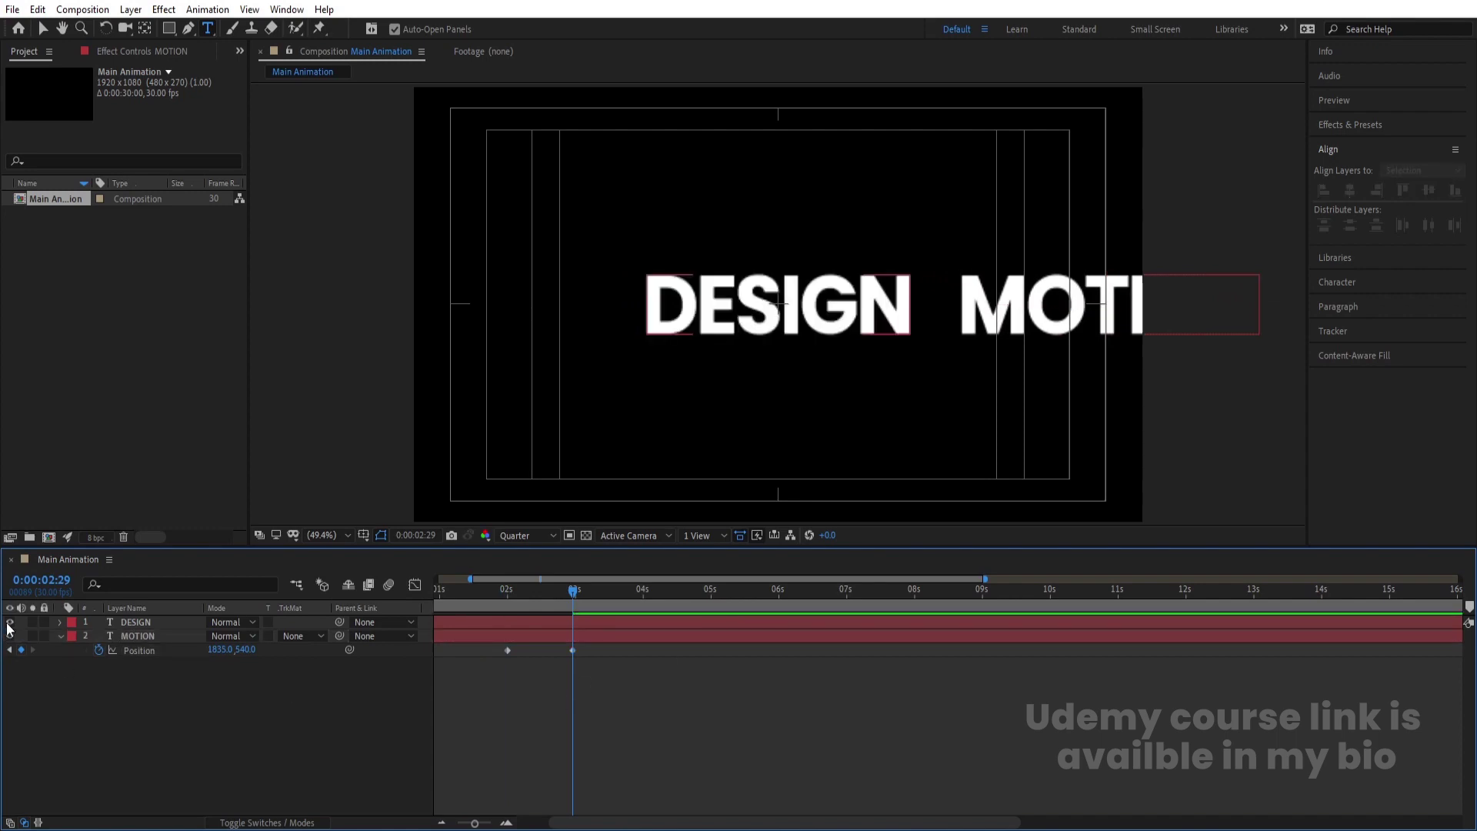
pyautogui.click(168, 625)
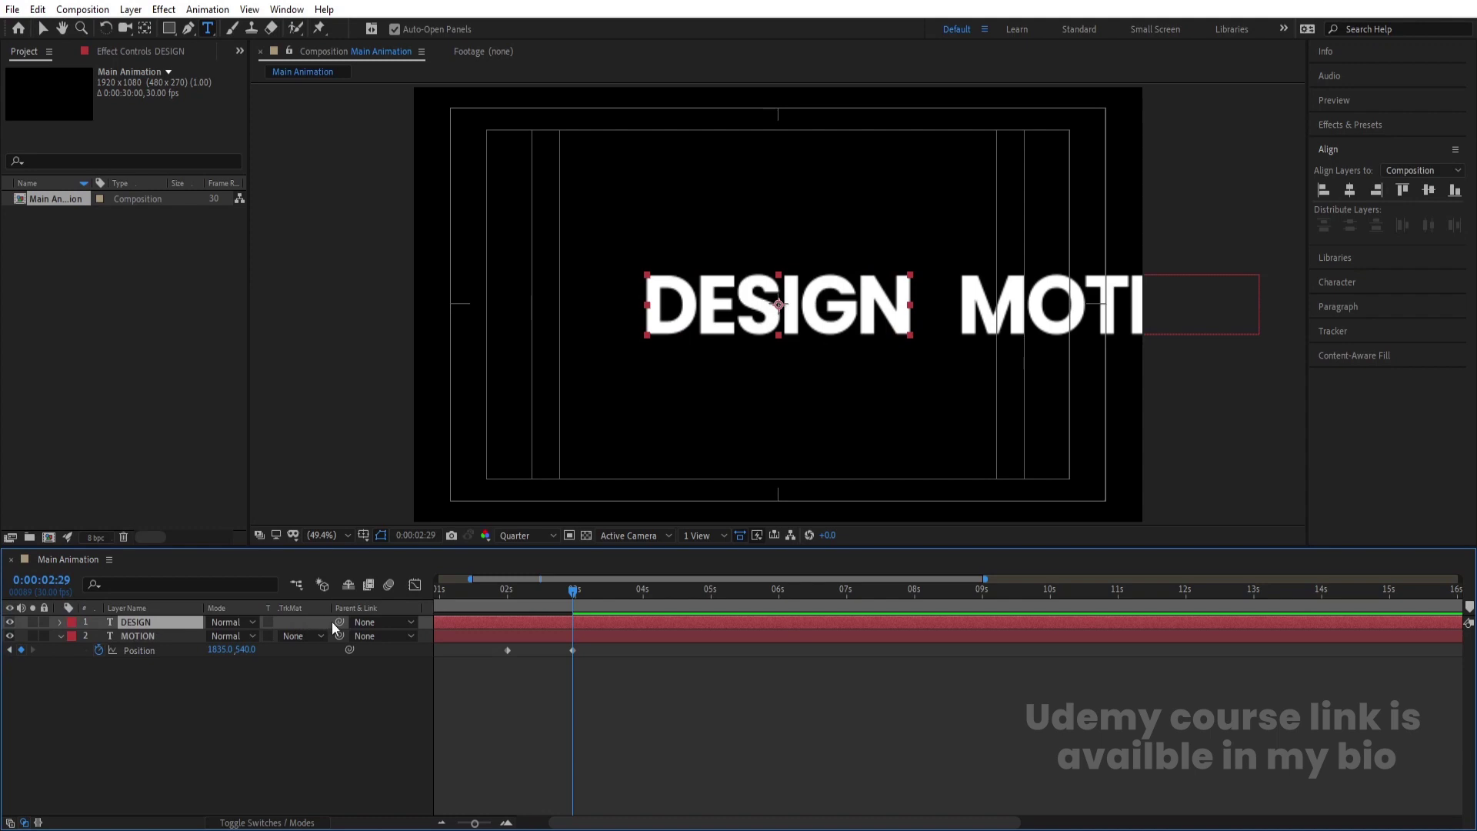
pyautogui.moveTo(339, 622); pyautogui.dragTo(189, 631)
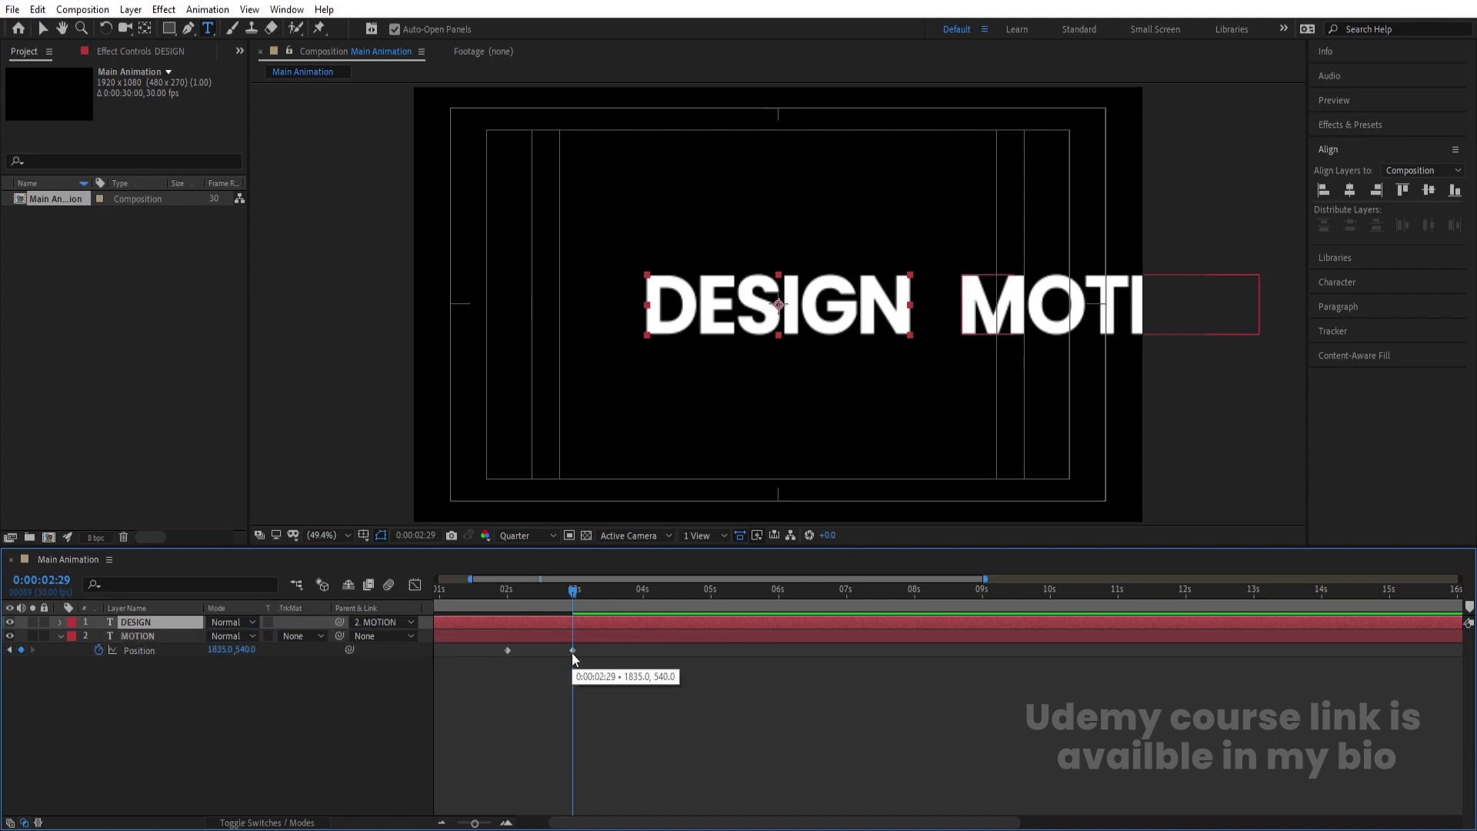
pyautogui.press('space')
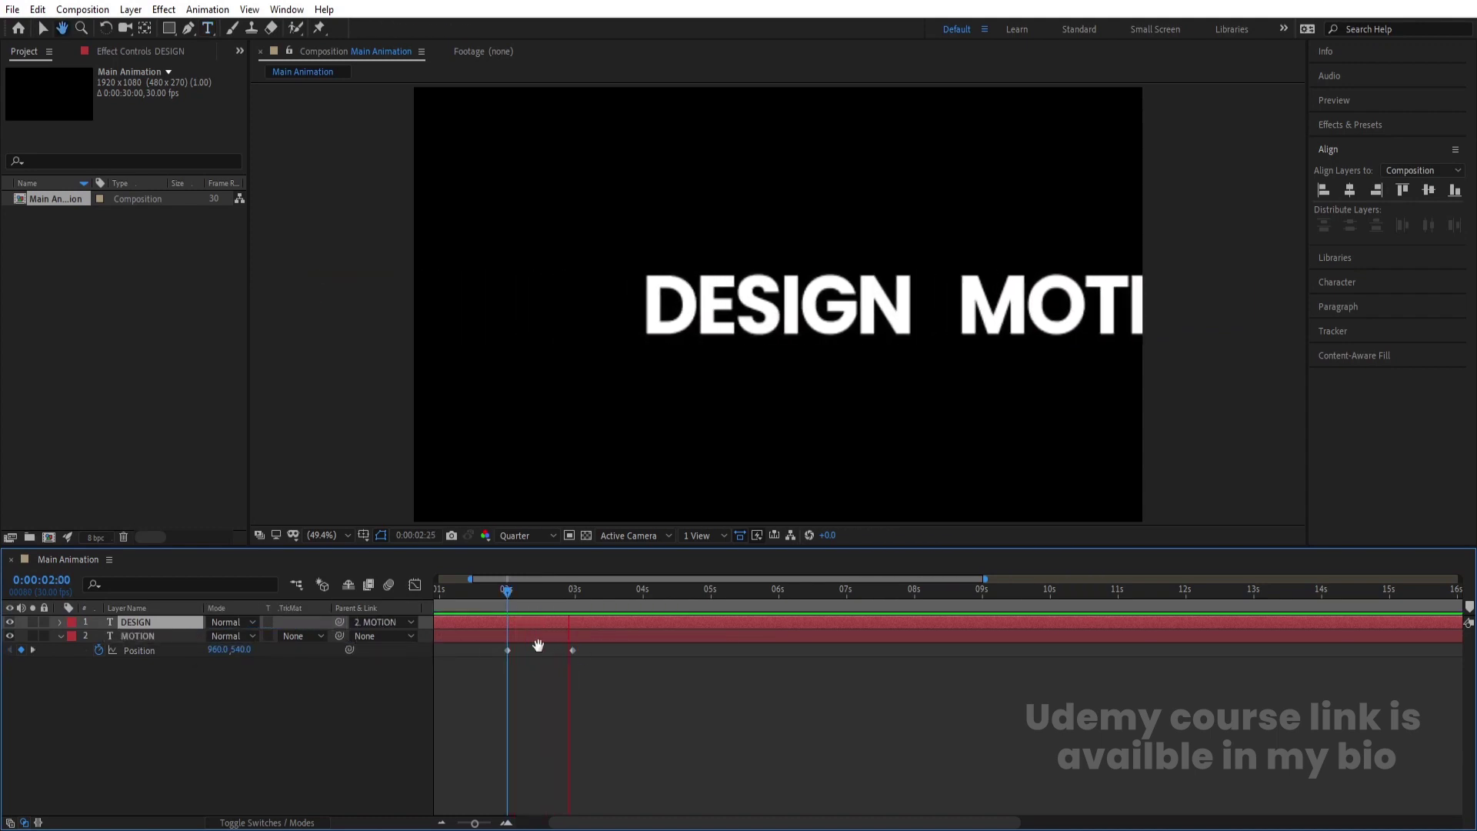
pyautogui.press('space')
pyautogui.moveTo(649, 694); pyautogui.dragTo(500, 614)
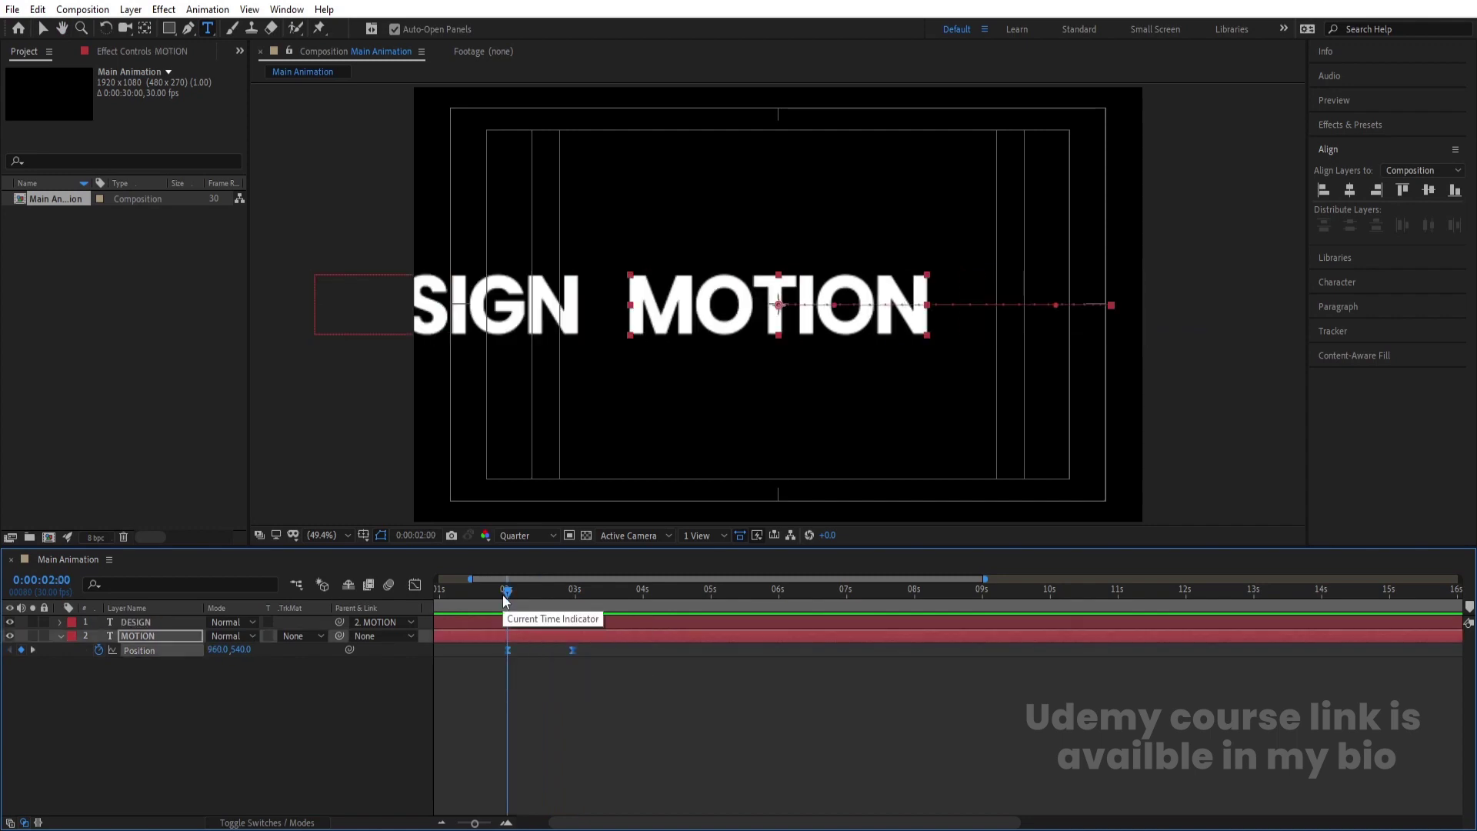
# - In the speed graph, drag both keyframes' influence handles to about 78% ease
pyautogui.click(415, 585)
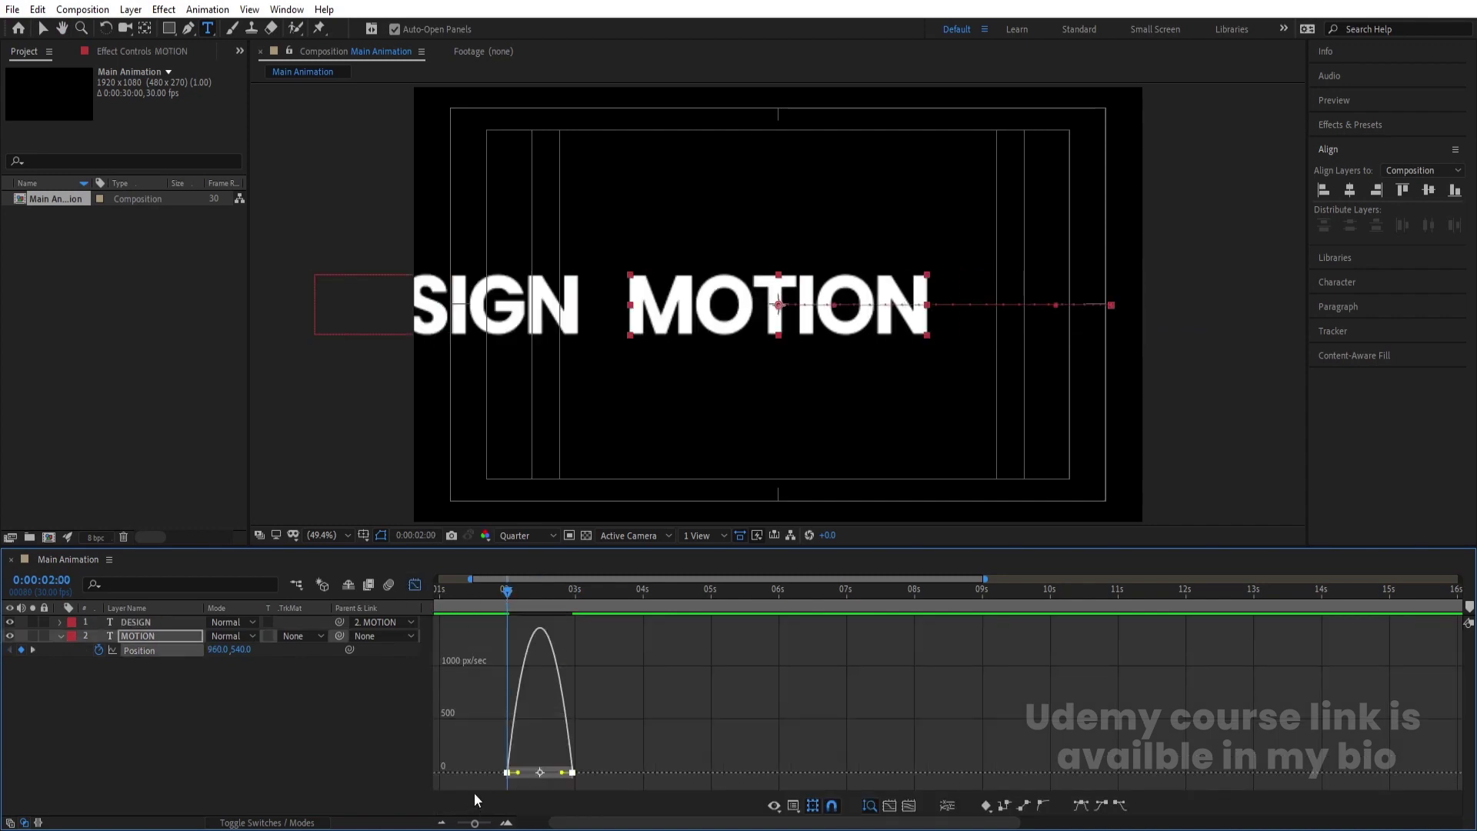
pyautogui.press('=')
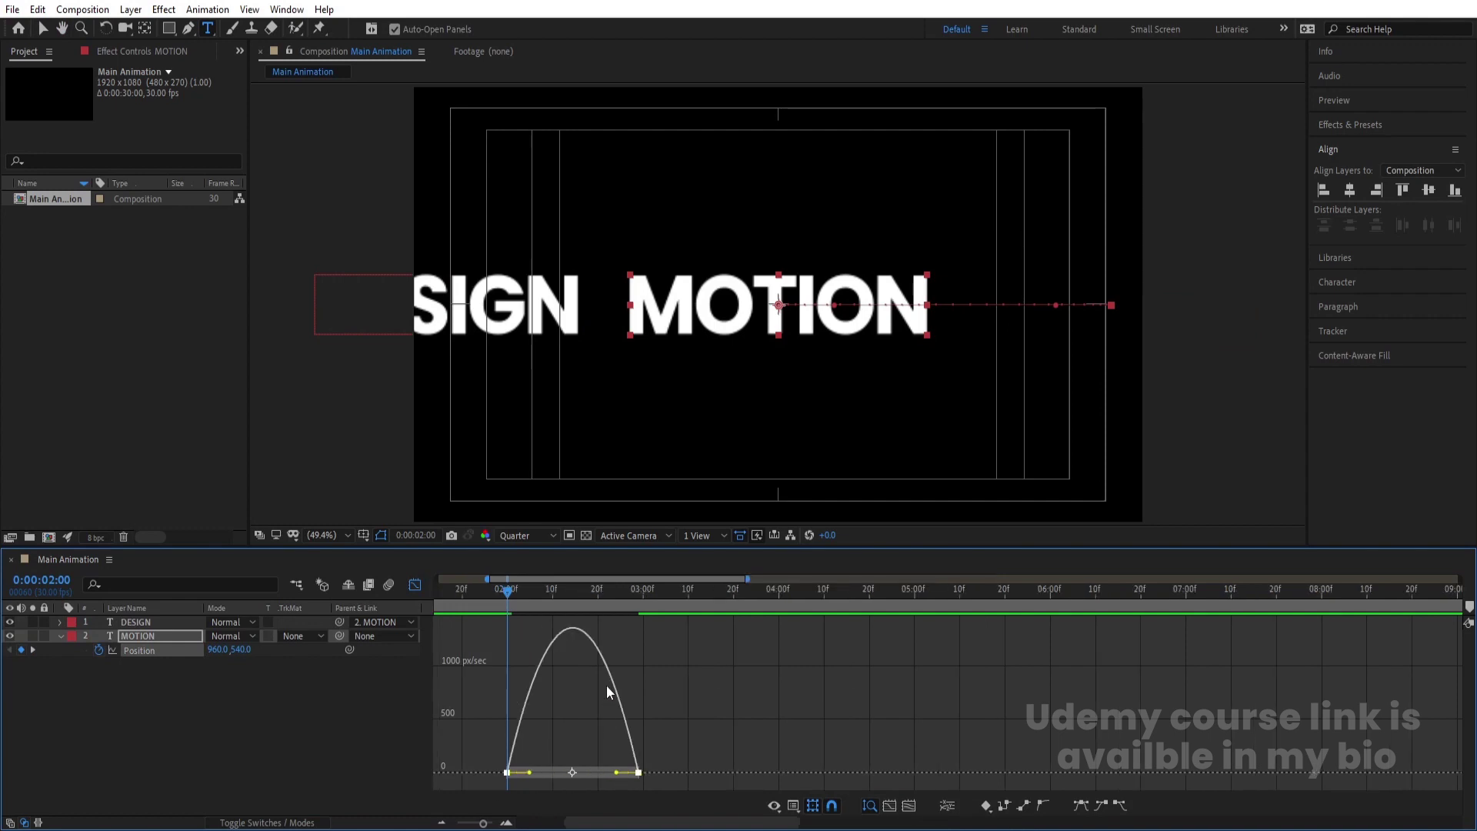
pyautogui.rightClick(606, 684)
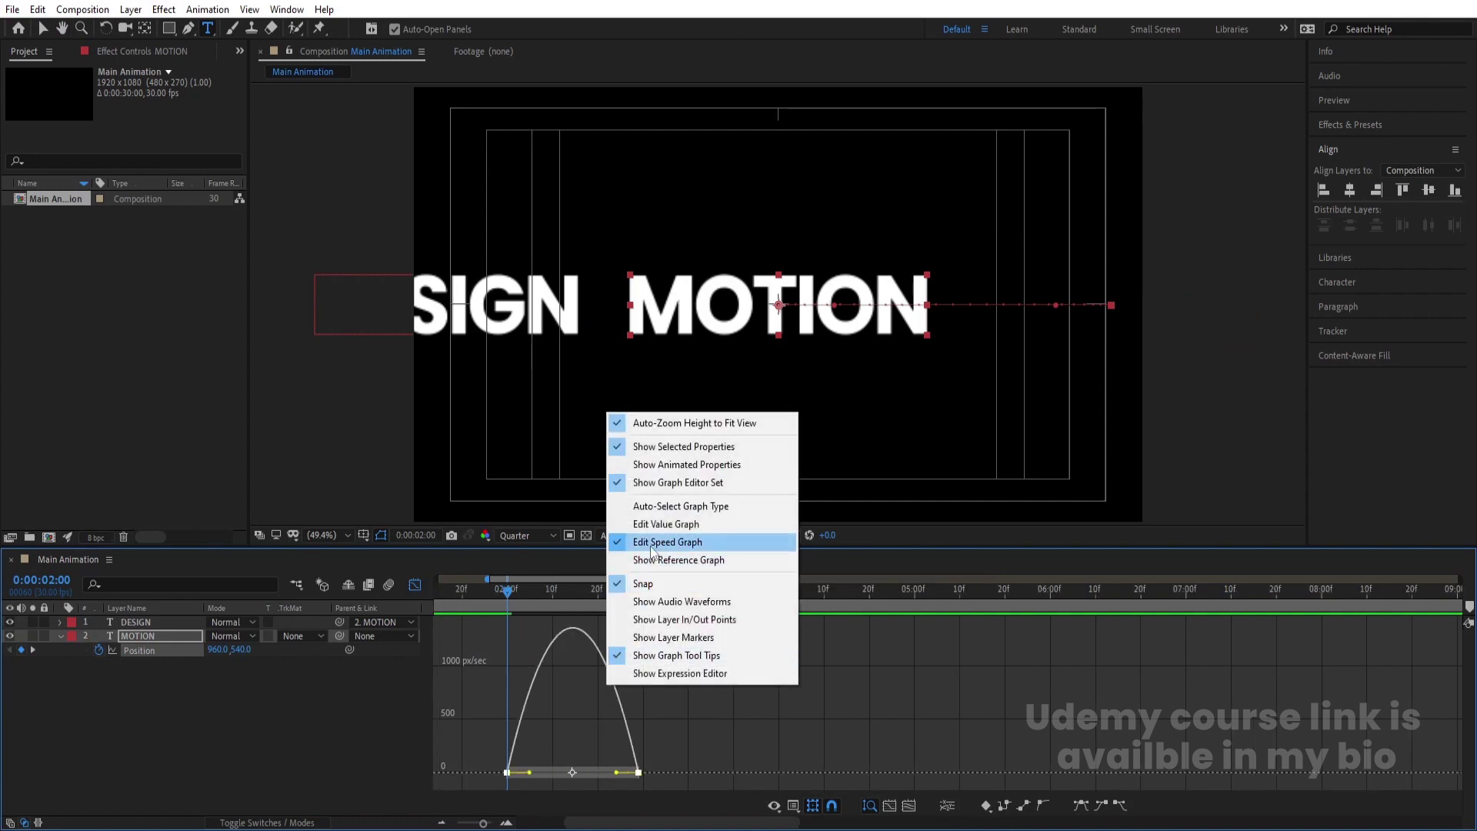
pyautogui.click(629, 746)
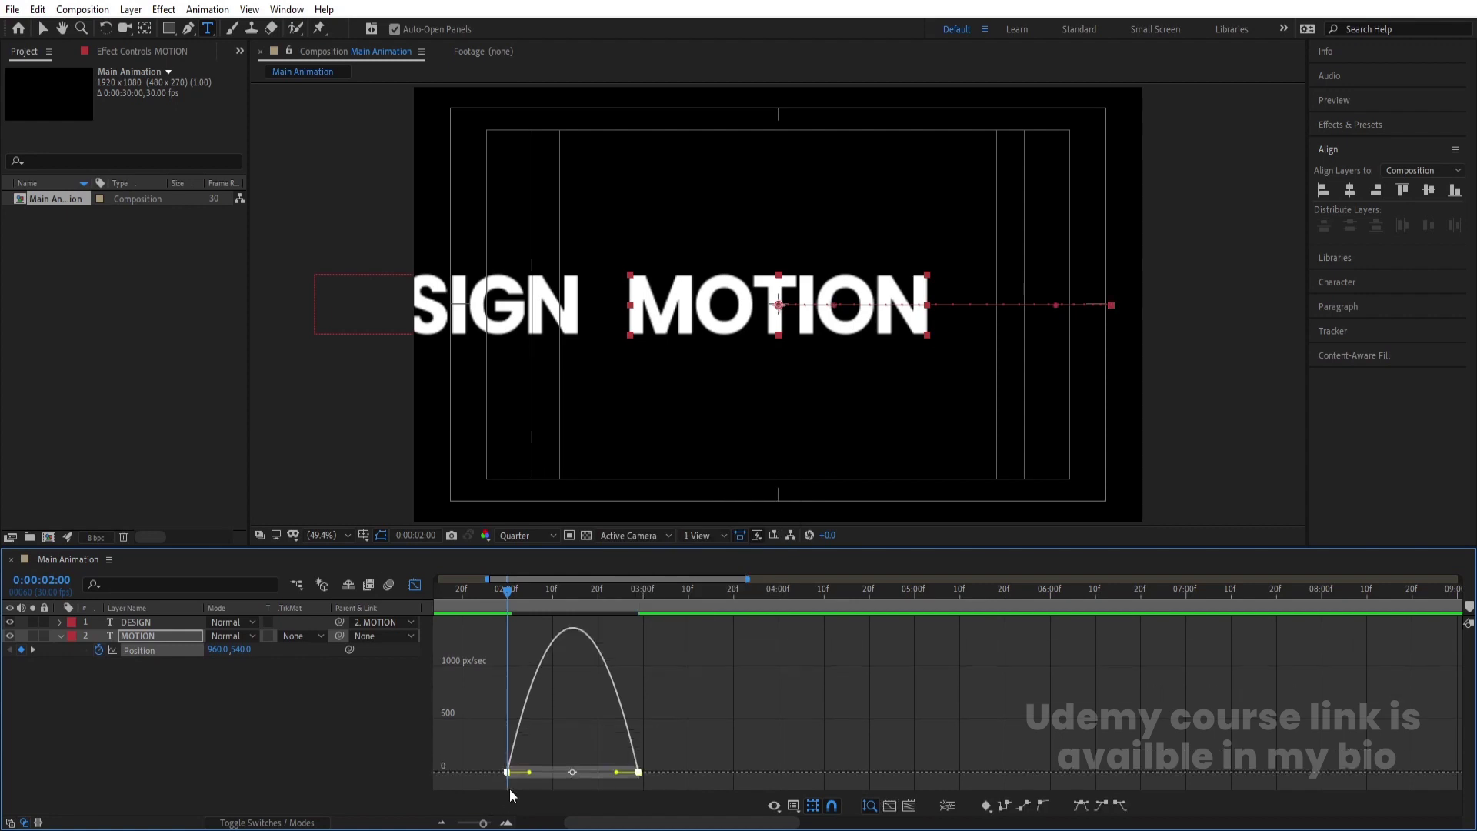
pyautogui.moveTo(616, 772); pyautogui.dragTo(556, 777)
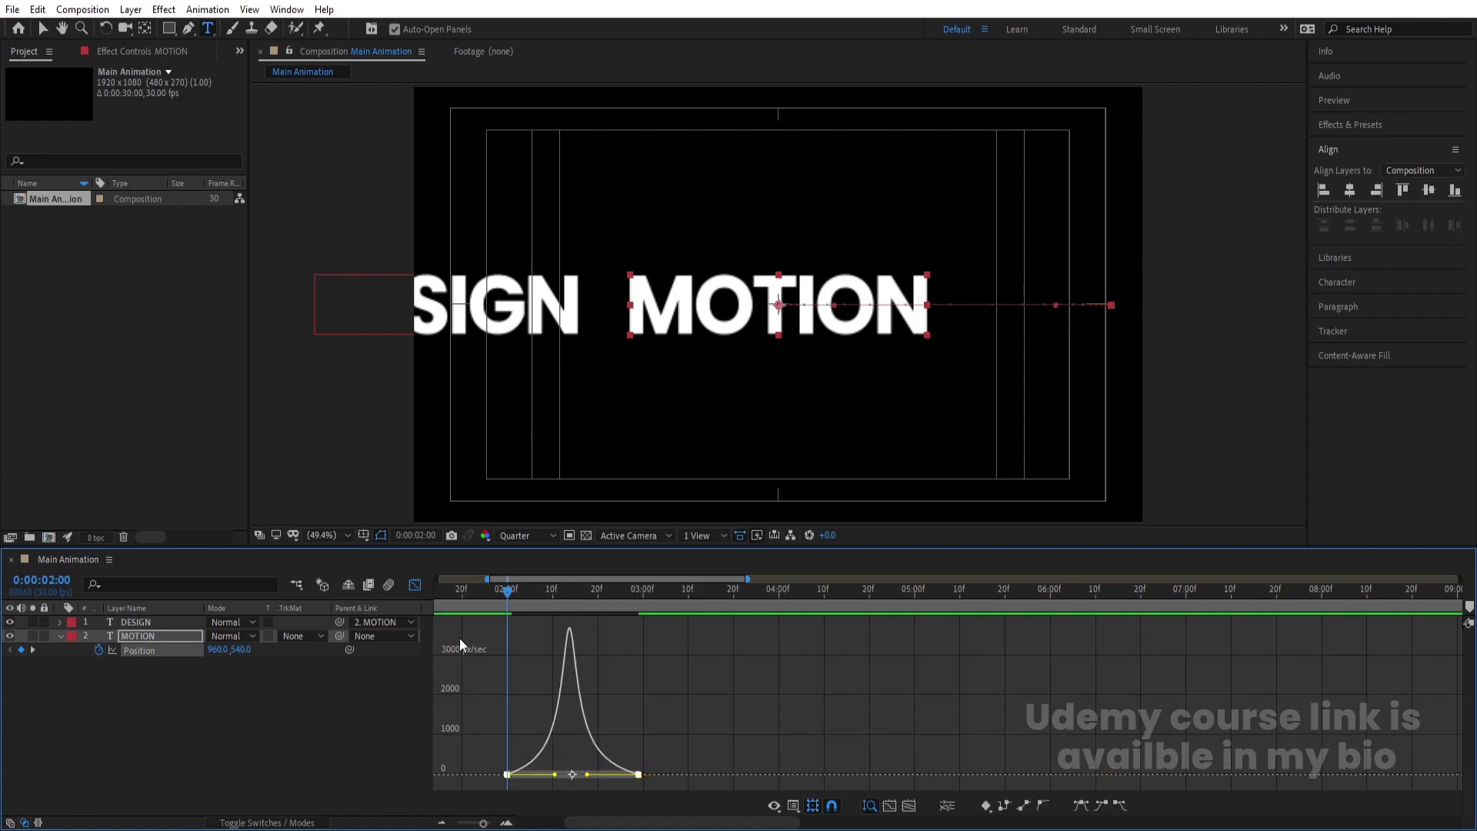
pyautogui.click(414, 584)
# - Scrub and preview the eased slide, then select both DESIGN and MOTION layers
pyautogui.press('pageup')
pyautogui.press("'")
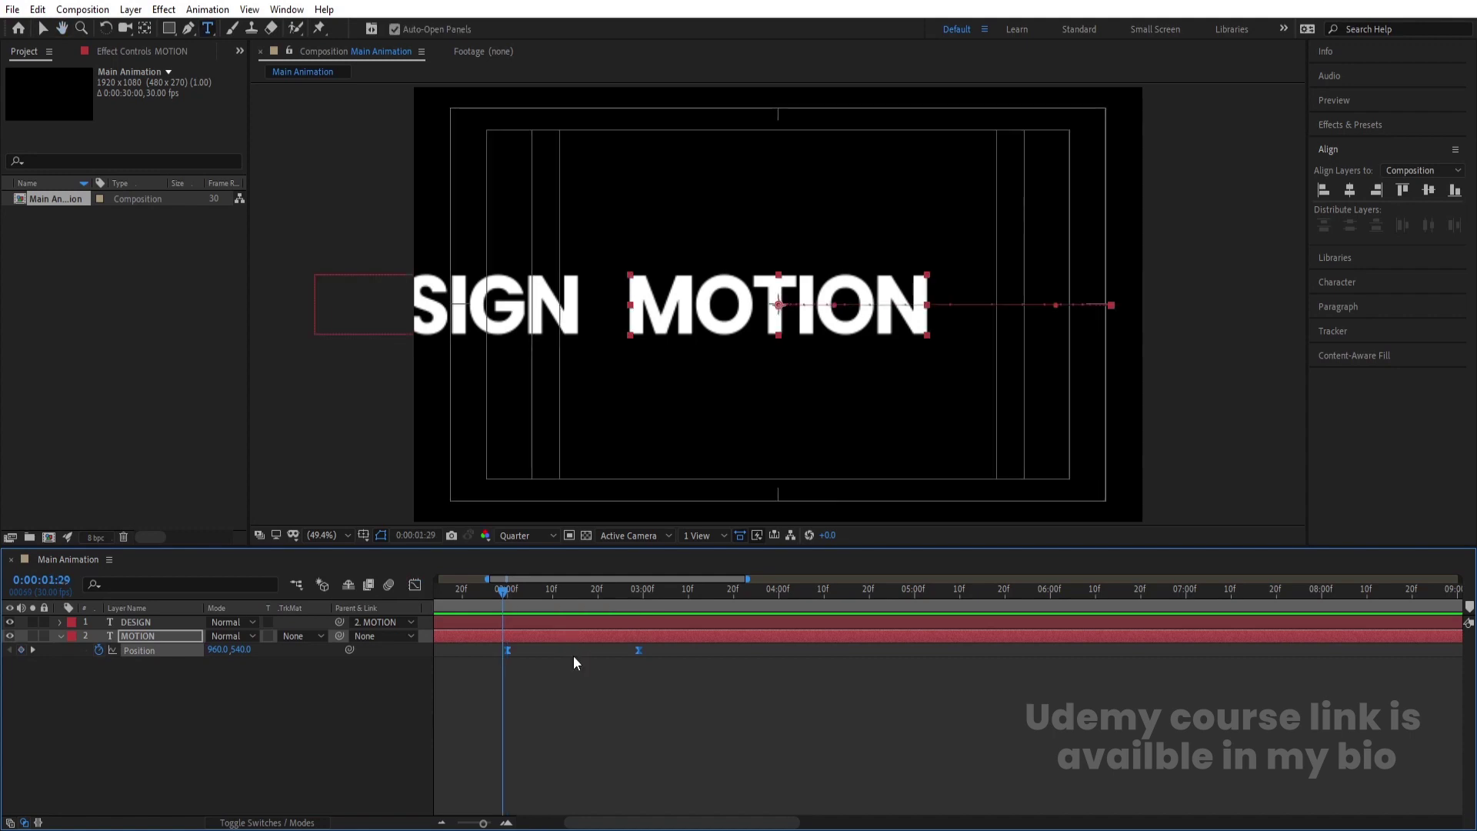
pyautogui.click(574, 655)
pyautogui.moveTo(506, 593)
pyautogui.mouseDown()
pyautogui.moveTo(603, 608)
pyautogui.moveTo(514, 606)
pyautogui.mouseUp()
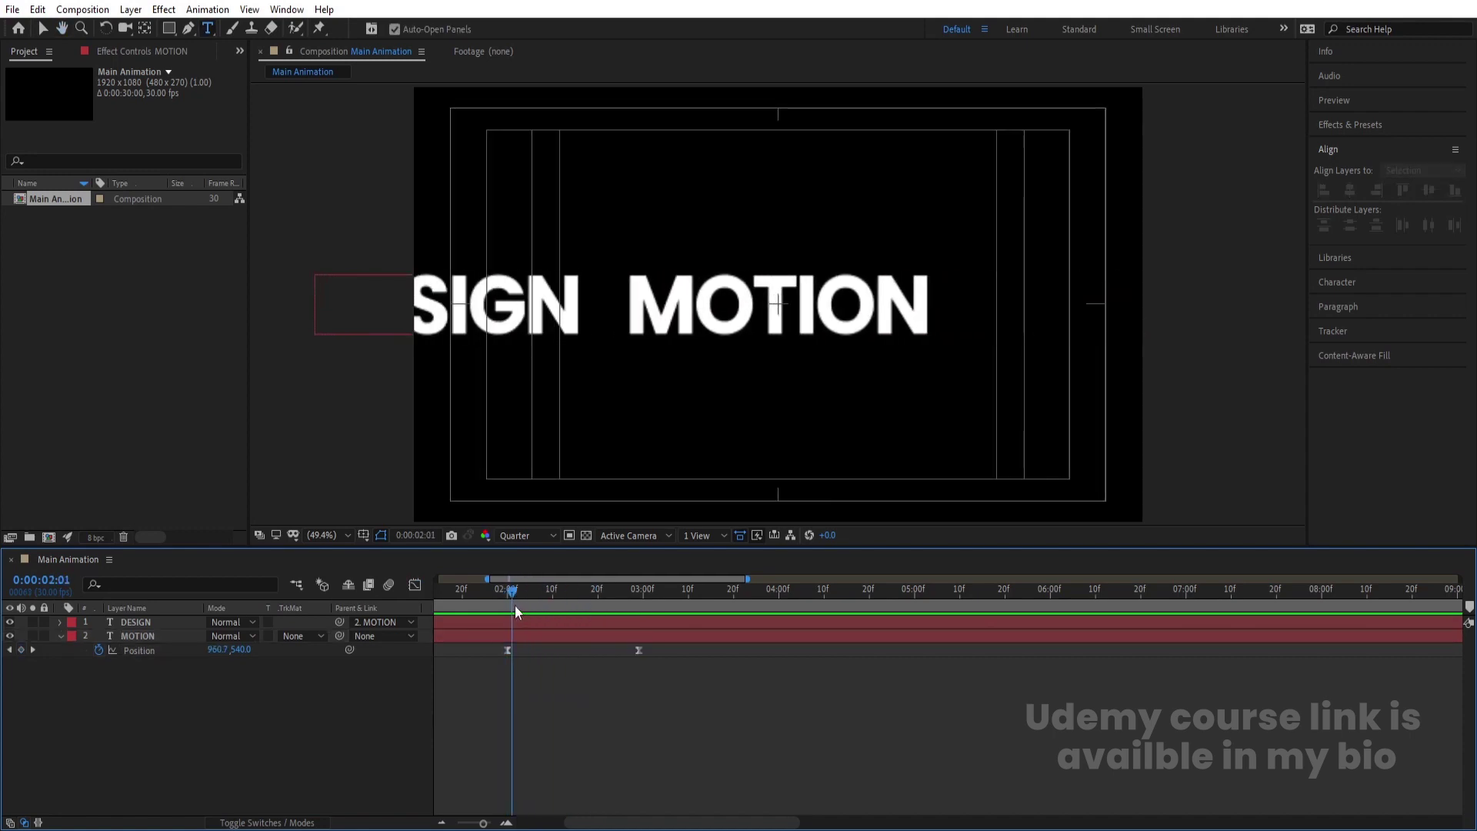
pyautogui.press("'")
pyautogui.press('v')
pyautogui.press('space')
pyautogui.press("'")
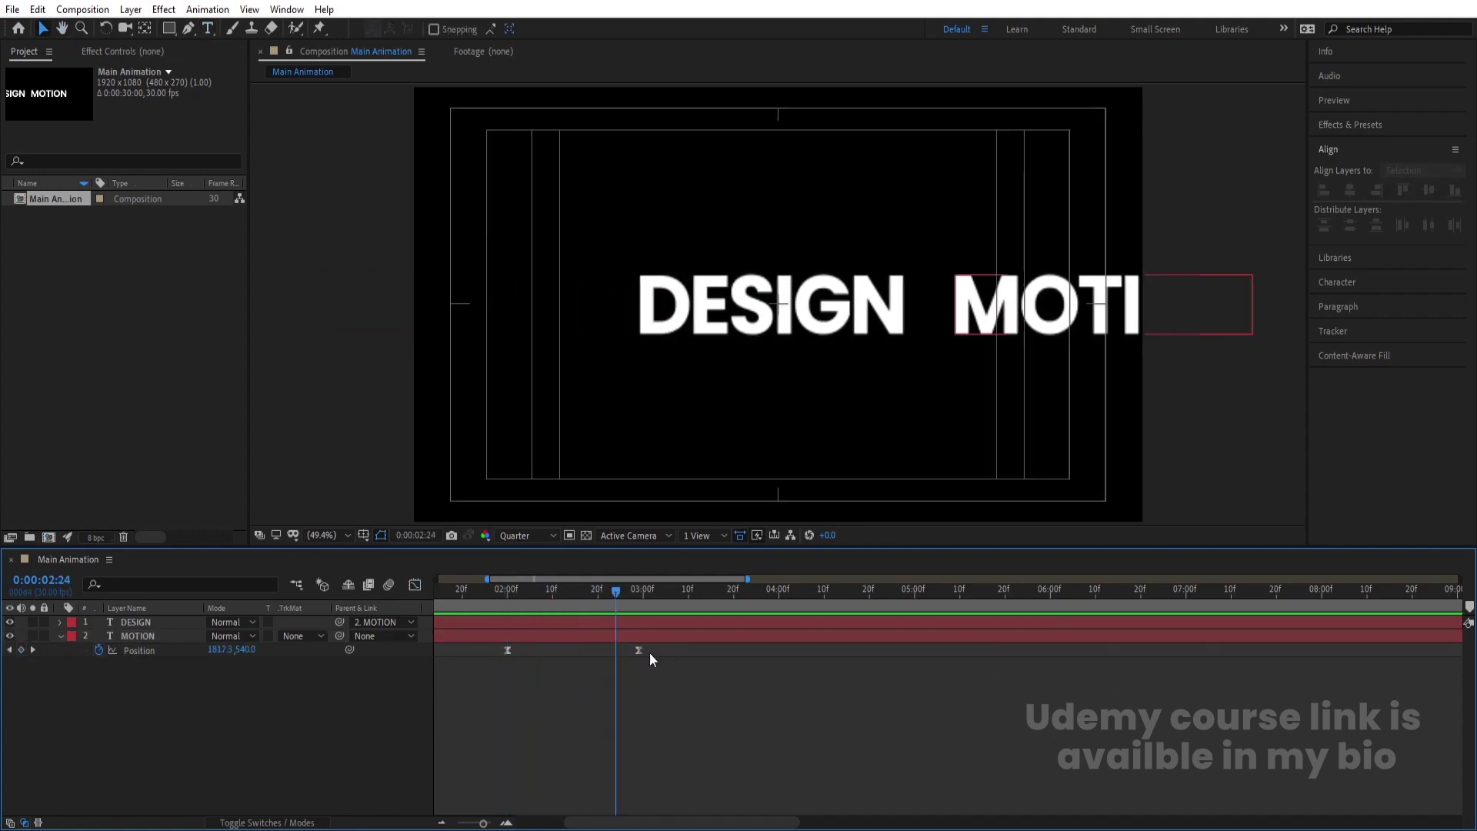
pyautogui.moveTo(489, 594); pyautogui.dragTo(448, 594)
pyautogui.press('space')
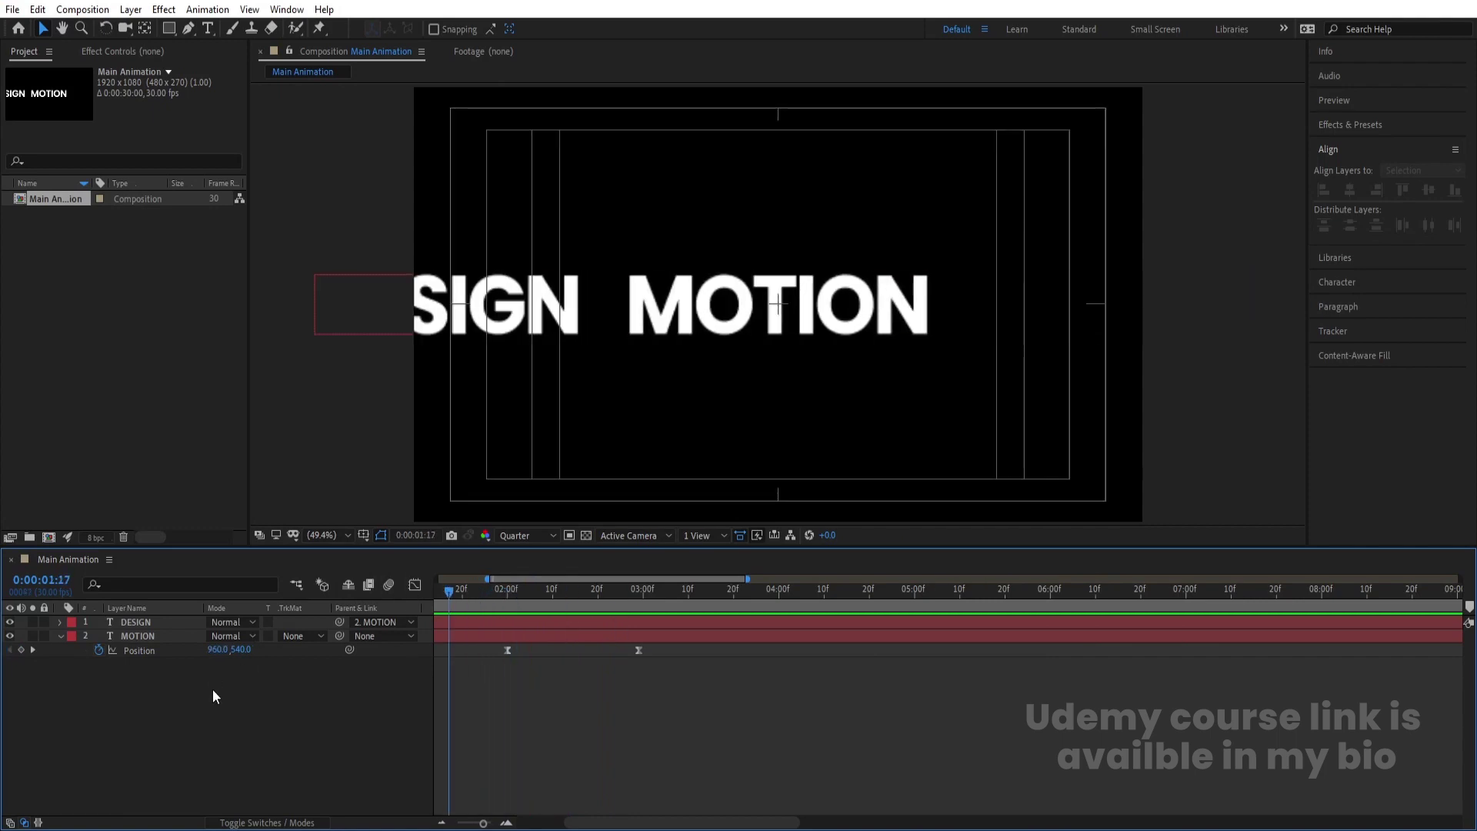
pyautogui.moveTo(212, 689); pyautogui.dragTo(151, 613)
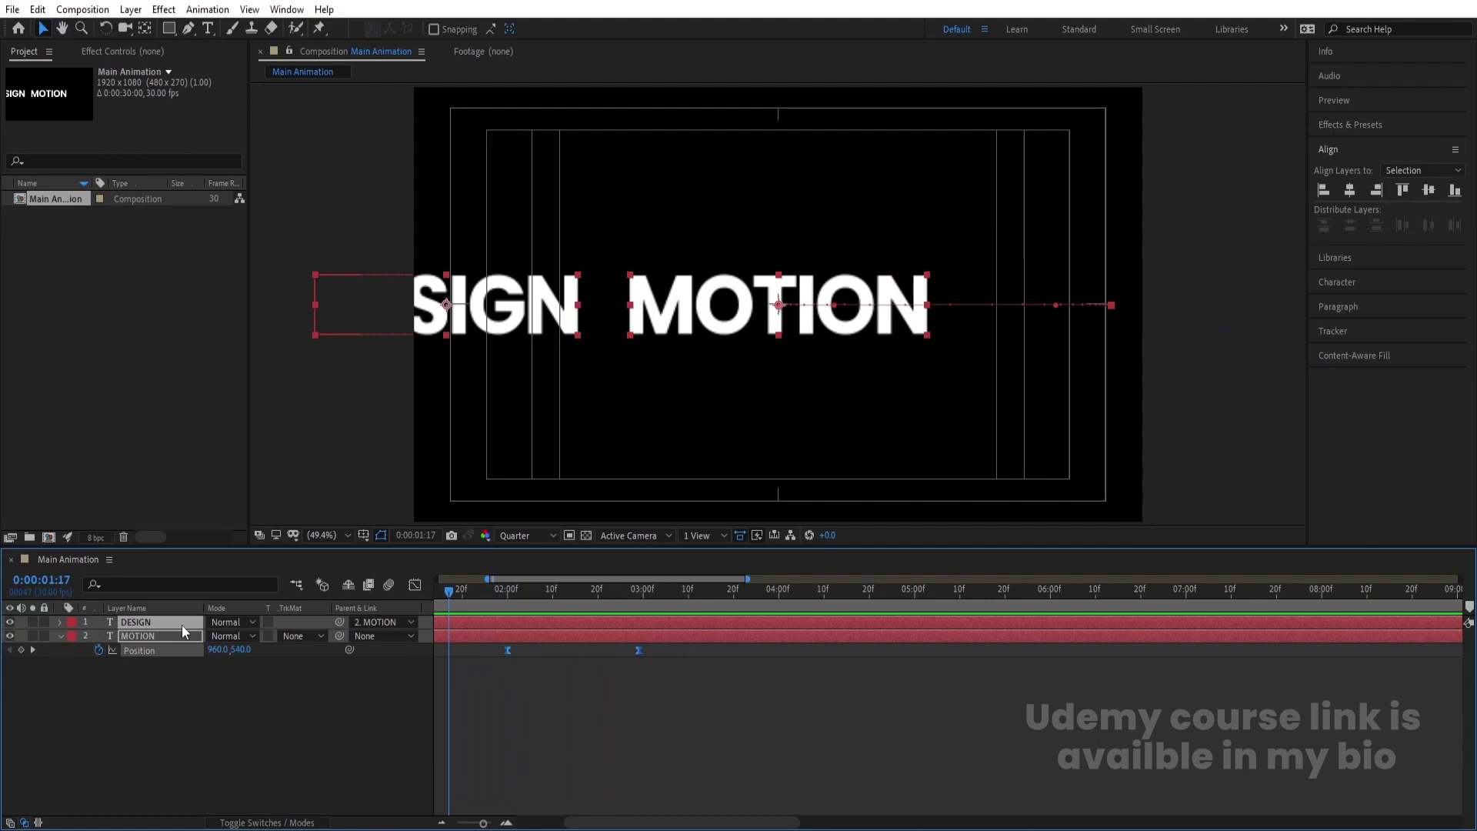
# - Pre-compose the DESIGN and MOTION layers into a new composition named Text
pyautogui.hotkey('ctrl', 'shift', 'c')
pyautogui.write('Text')
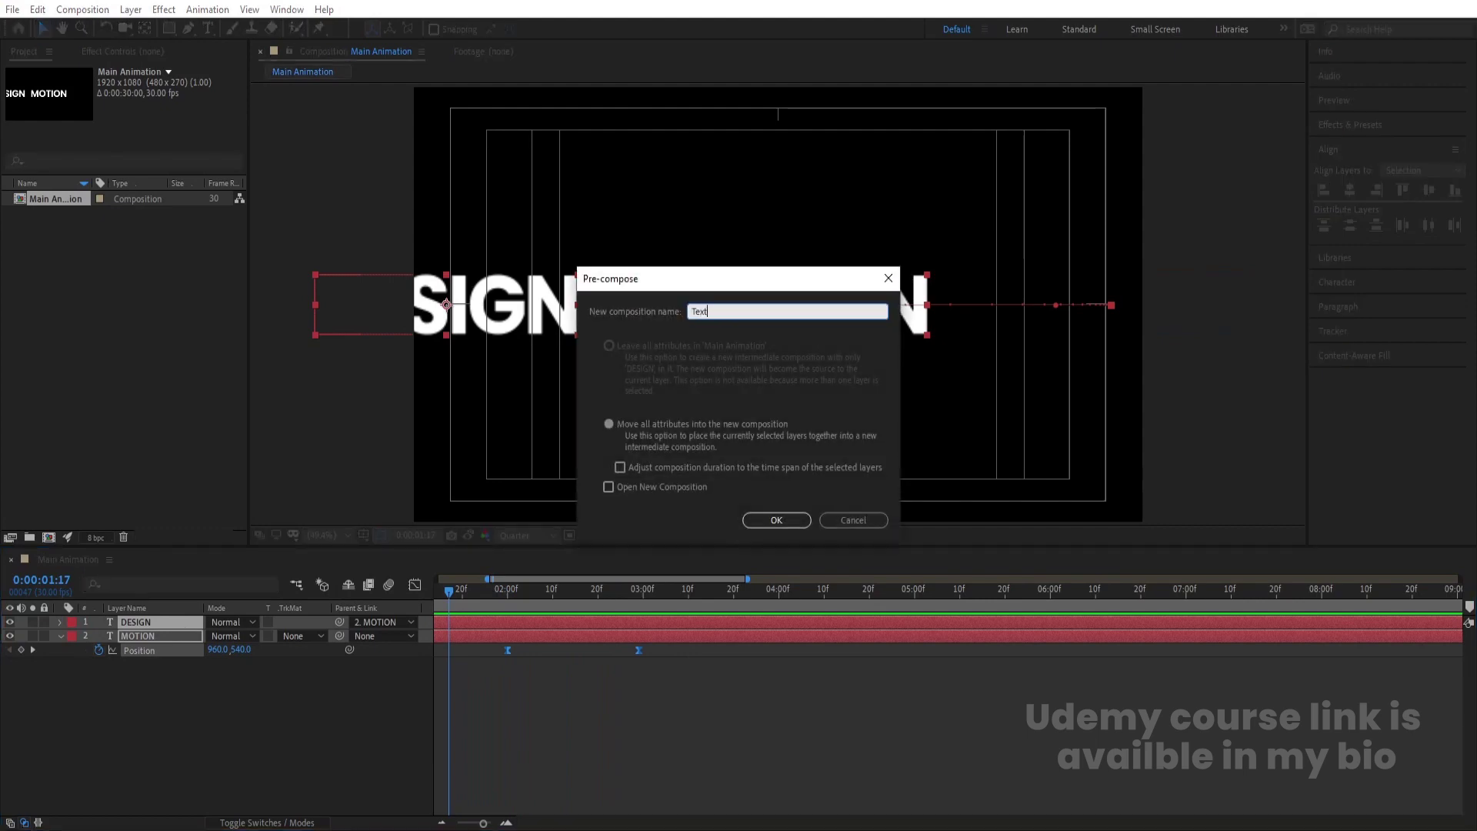
pyautogui.press('Return')
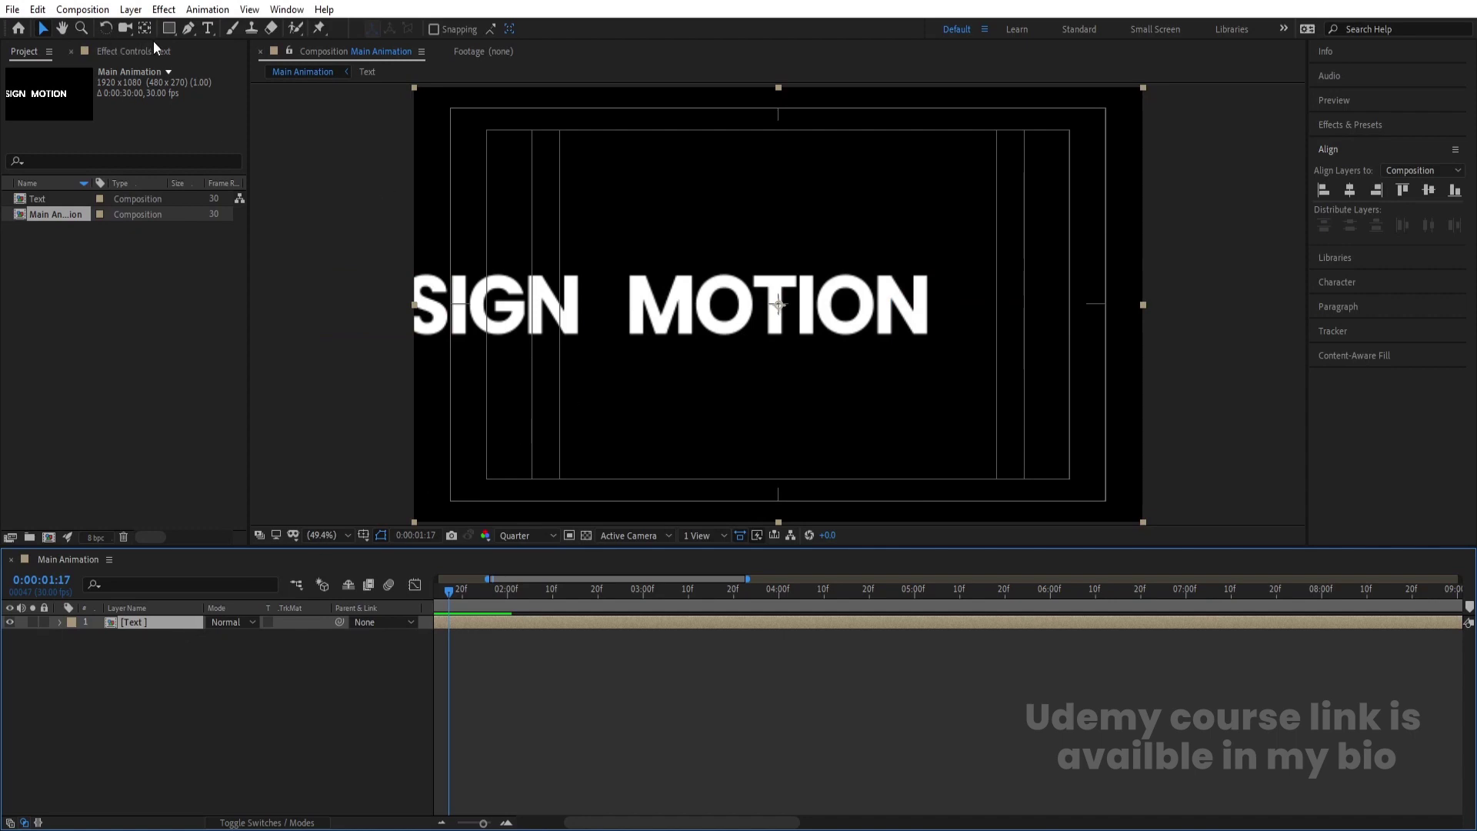
pyautogui.click(173, 29)
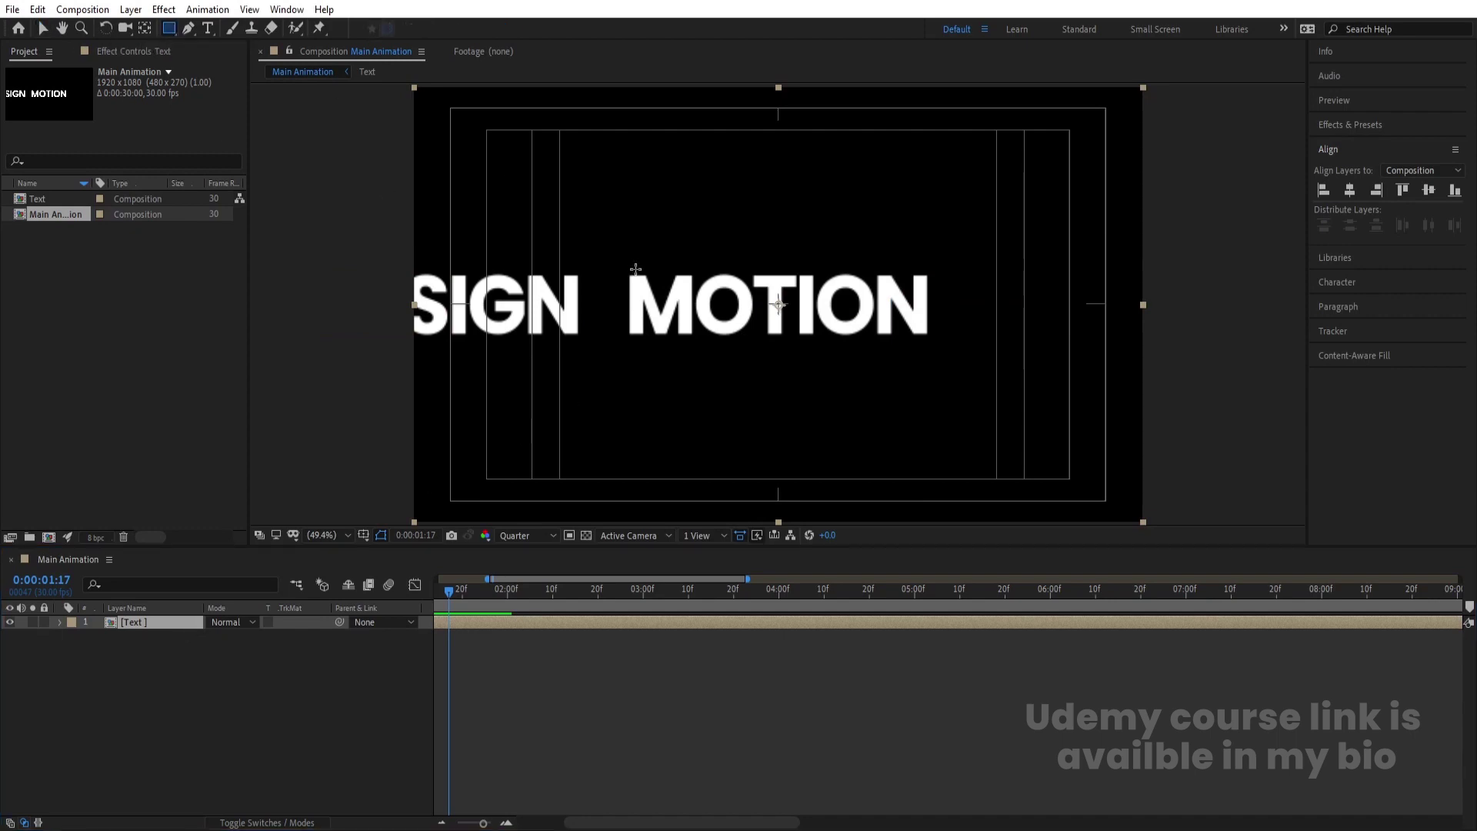
# - Draw a rectangle mask around the frame centre on [Text], nudge its right edge, and preview
pyautogui.moveTo(597, 257)
pyautogui.mouseDown()
pyautogui.moveTo(668, 297)
pyautogui.moveTo(966, 349)
pyautogui.mouseUp()
pyautogui.press('space')
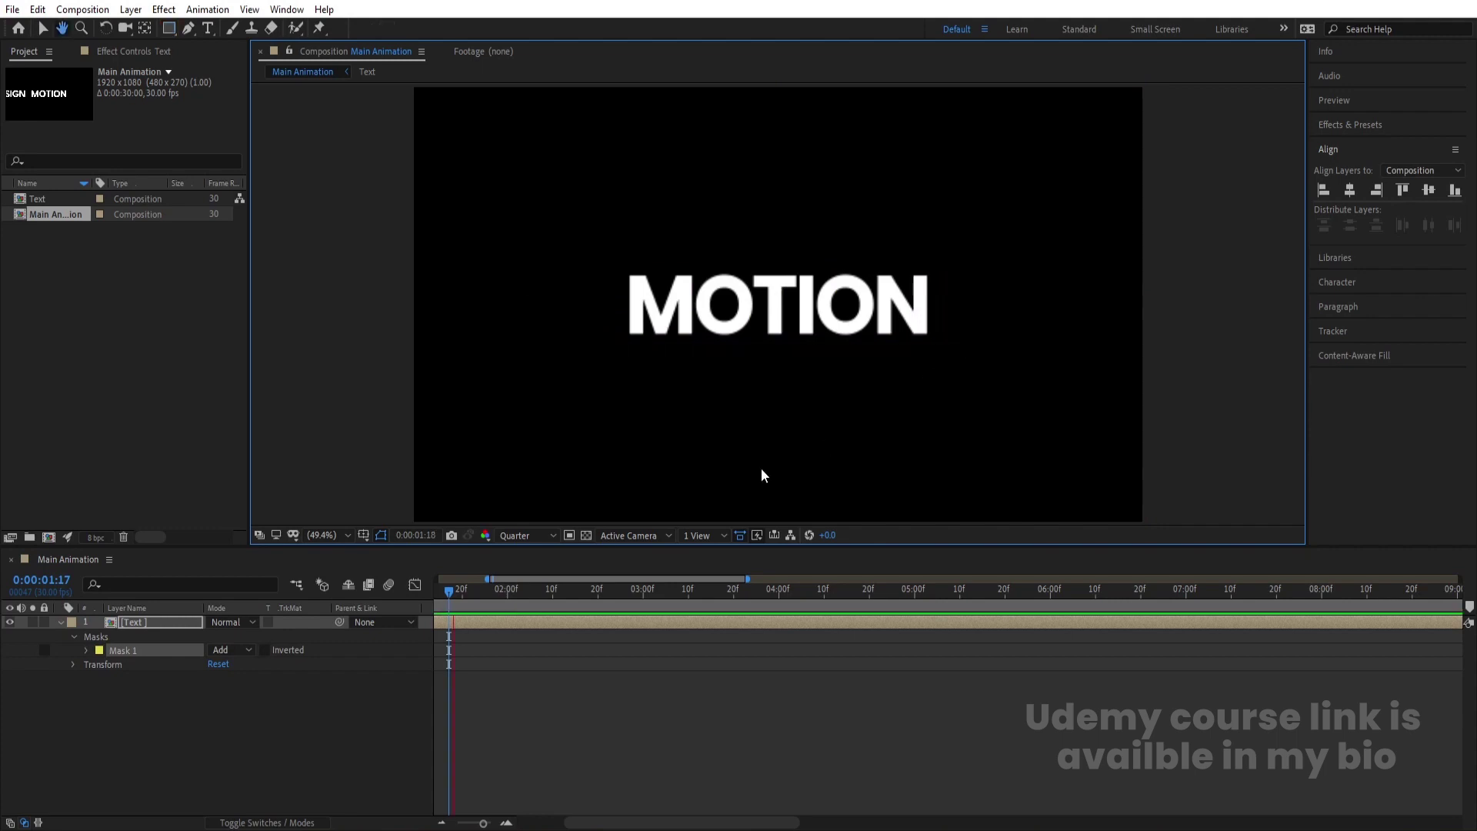
pyautogui.press('space')
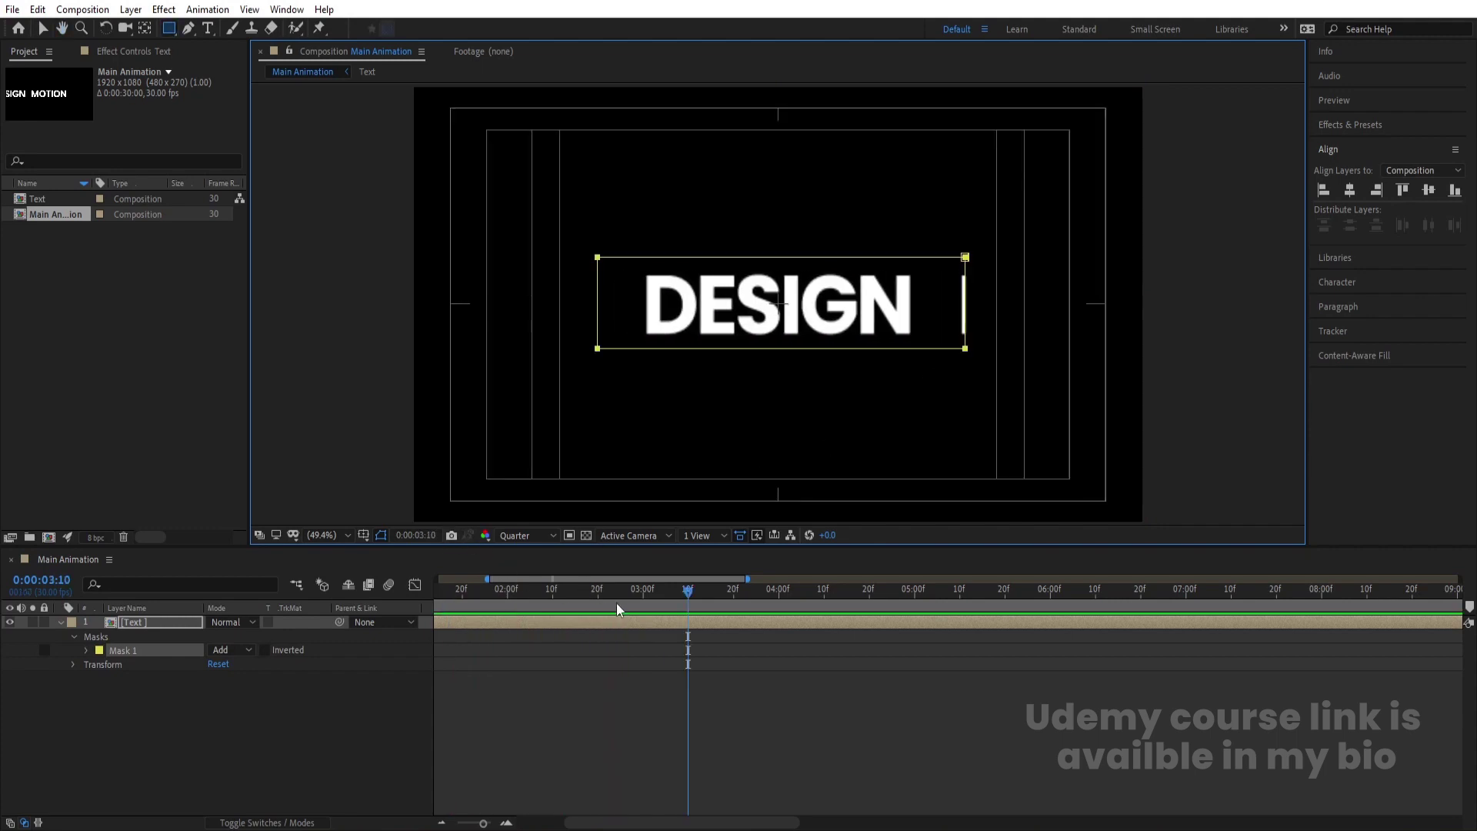
pyautogui.click(42, 31)
pyautogui.moveTo(964, 350); pyautogui.dragTo(957, 350)
pyautogui.click(612, 713)
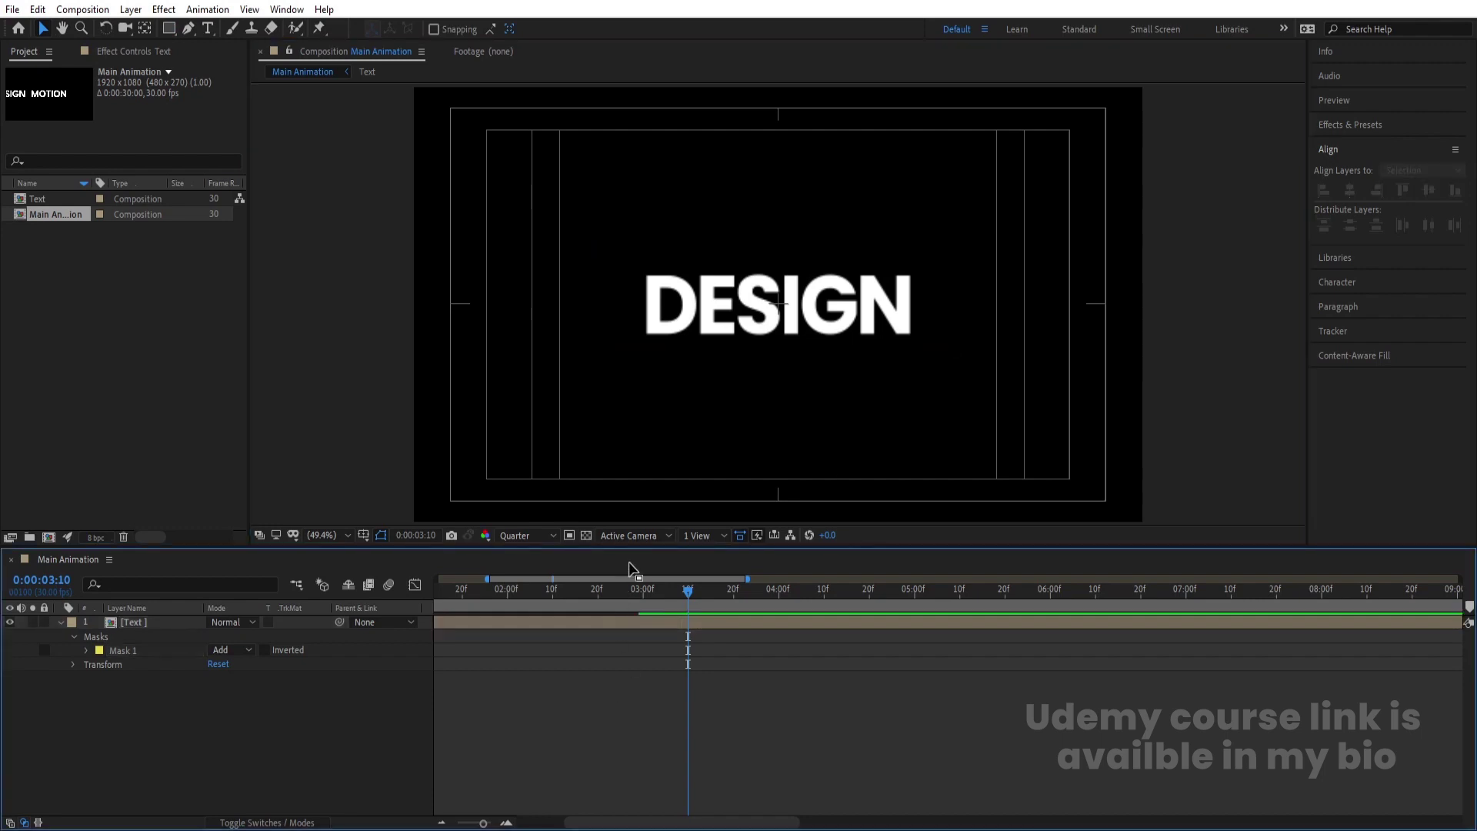
pyautogui.moveTo(620, 590); pyautogui.dragTo(523, 588)
pyautogui.press('space')
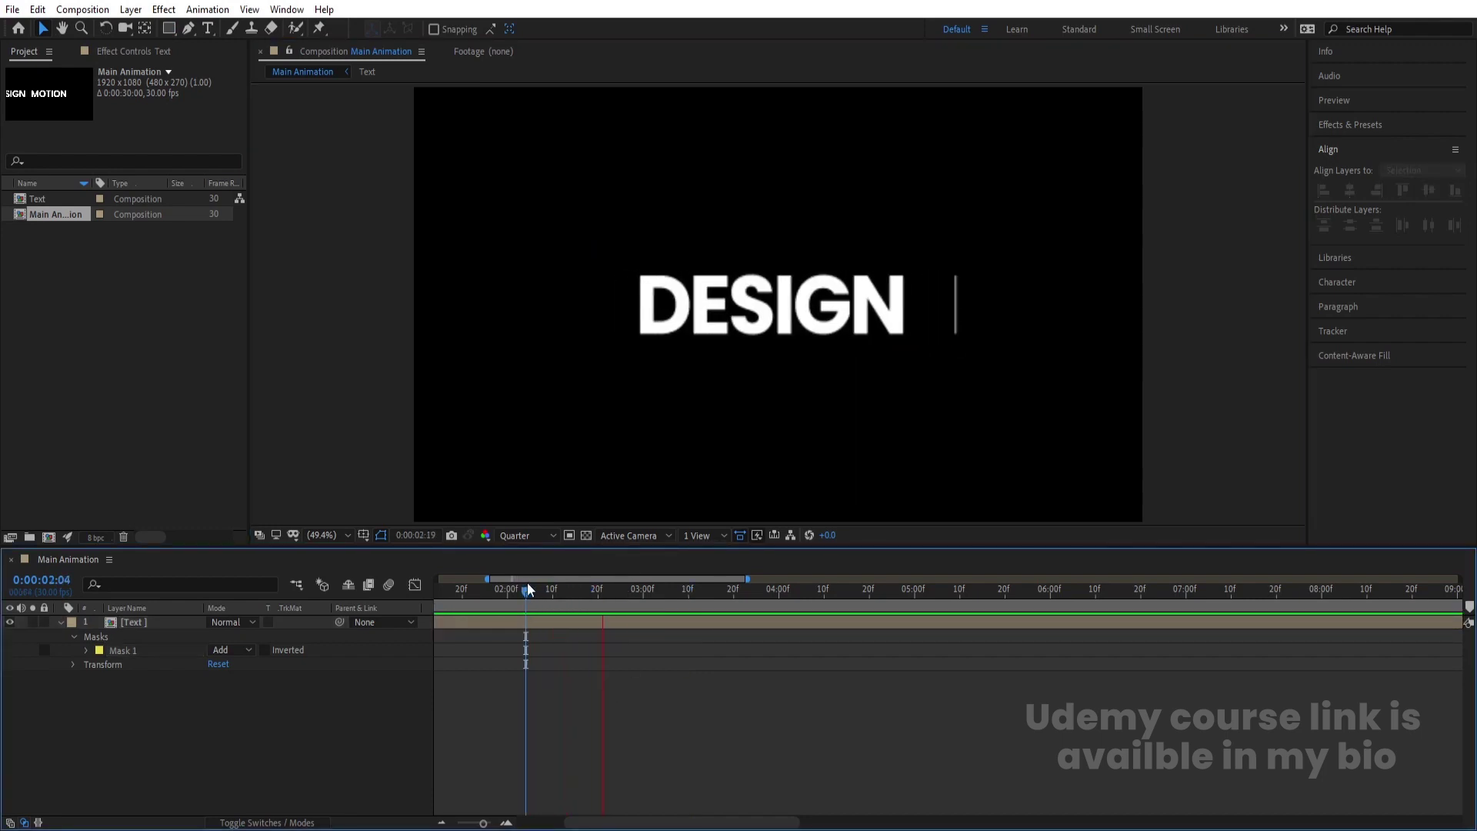
# - Inside the Text composition, turn on motion blur for both DESIGN and MOTION
pyautogui.doubleClick(131, 620)
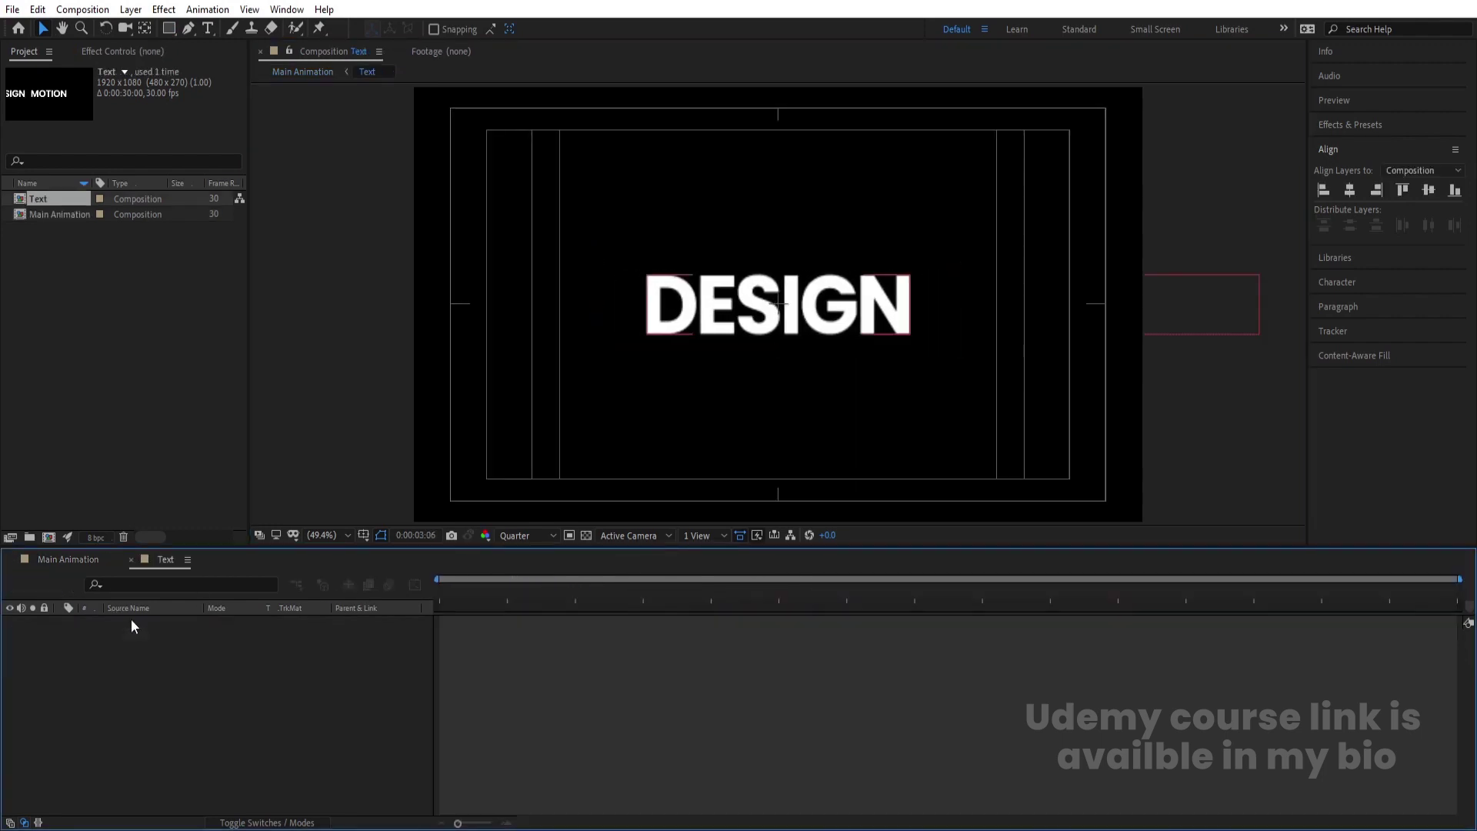
pyautogui.press('F4')
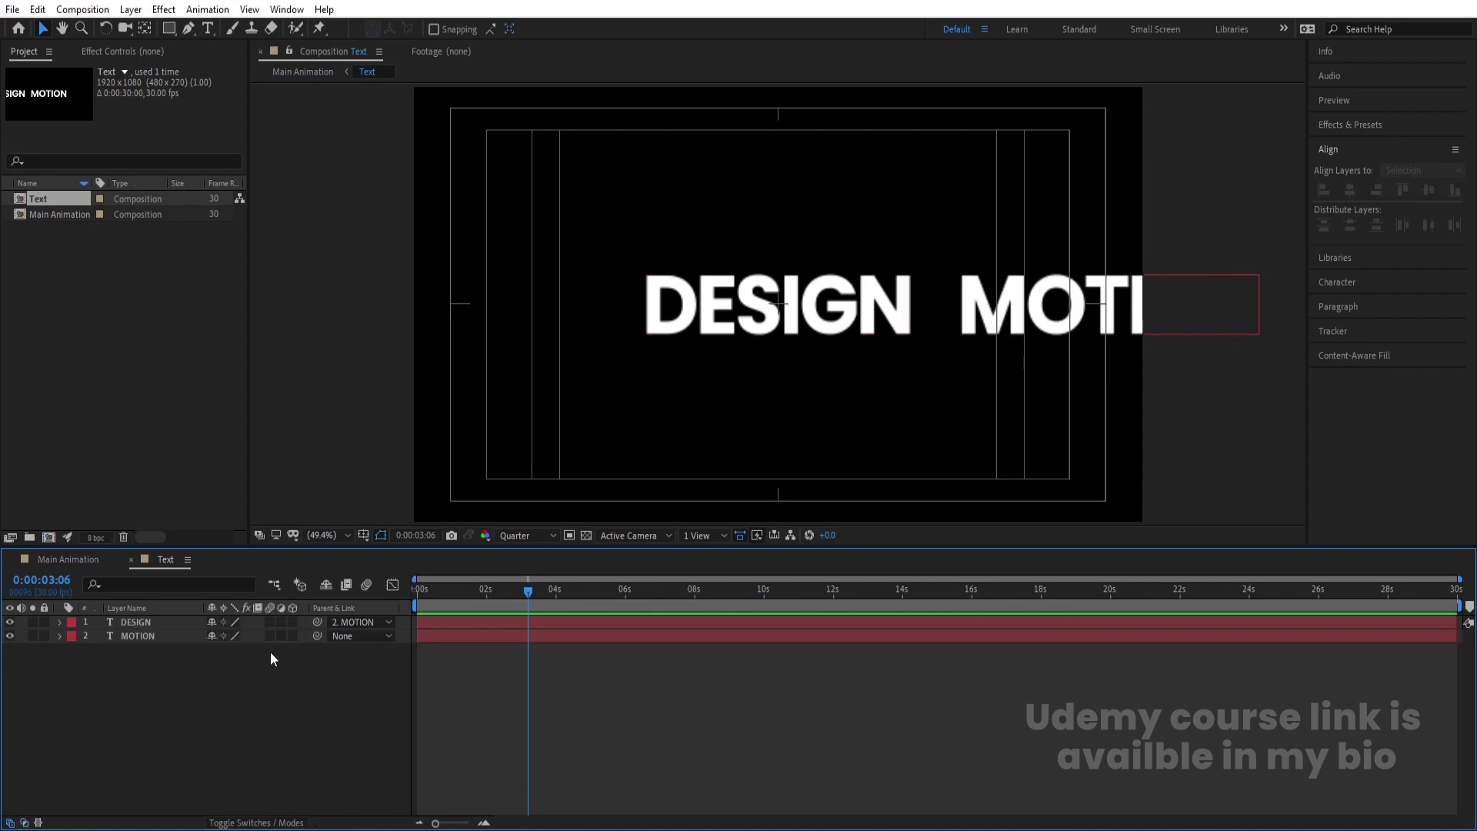
pyautogui.hotkey('ctrl', 'a')
pyautogui.click(270, 621)
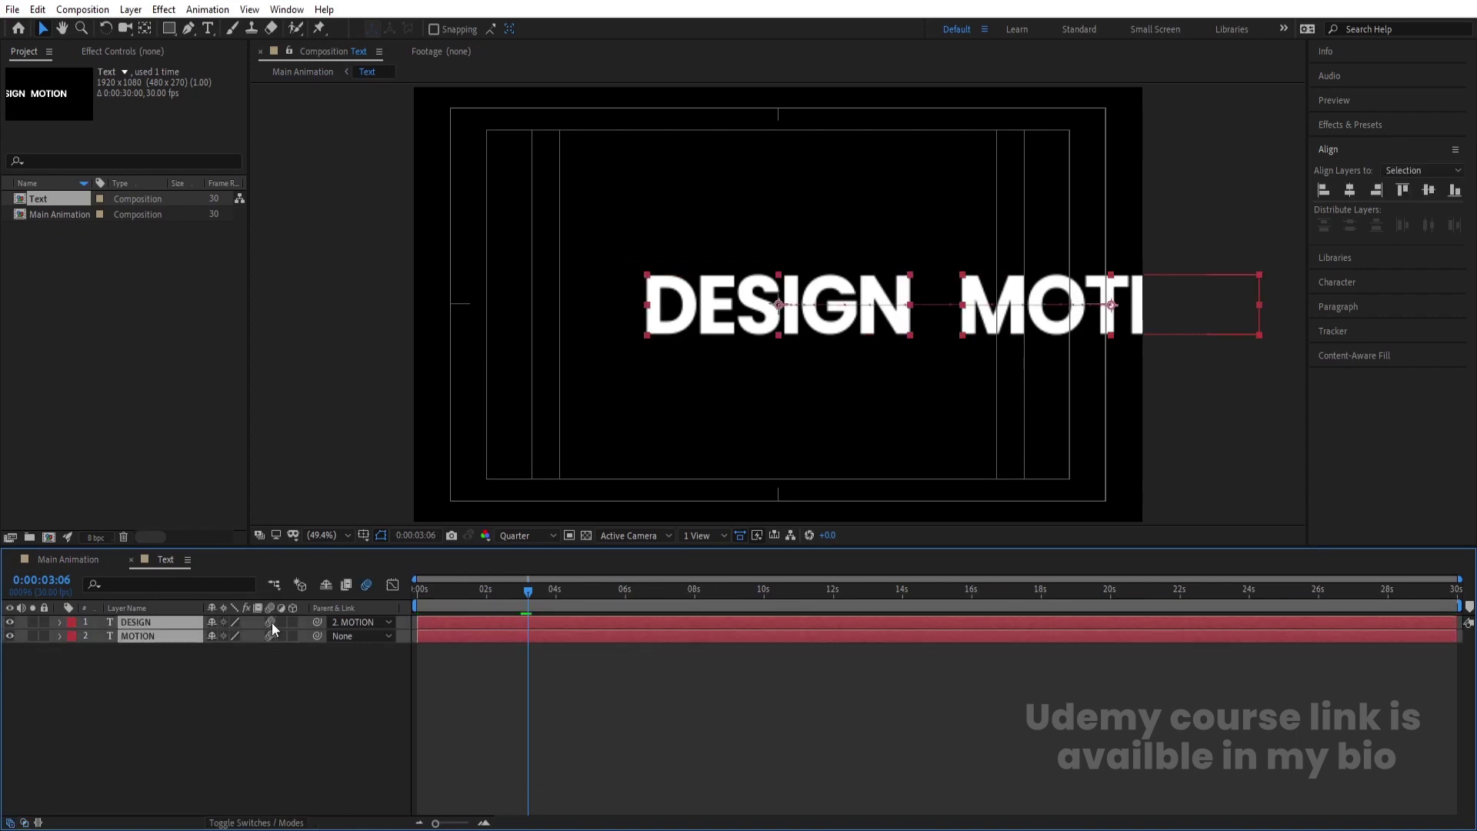
# - Back in Main Animation, enable motion blur on [Text] and for the composition
pyautogui.click(93, 565)
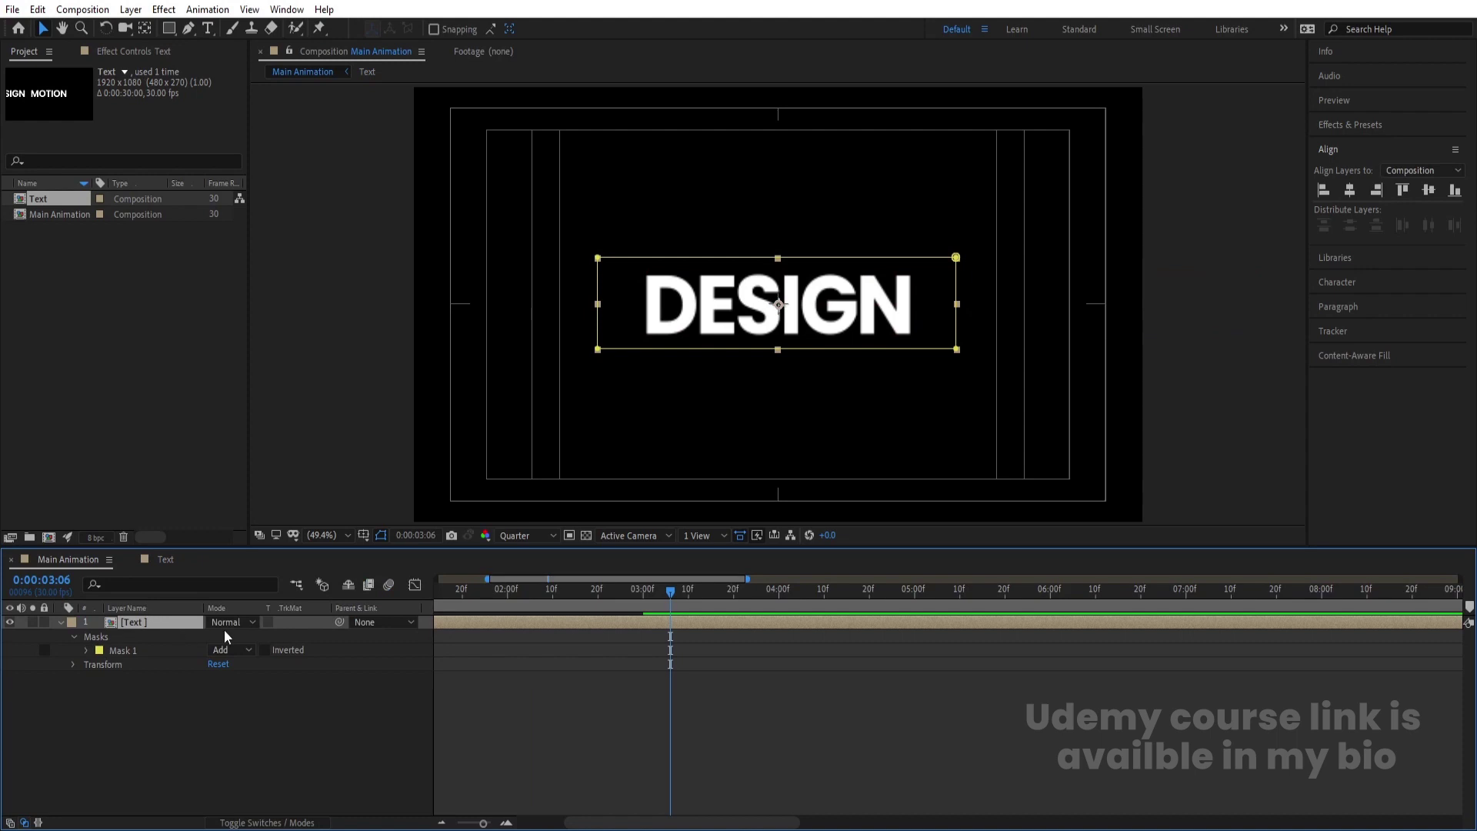
pyautogui.press('F4')
pyautogui.click(271, 625)
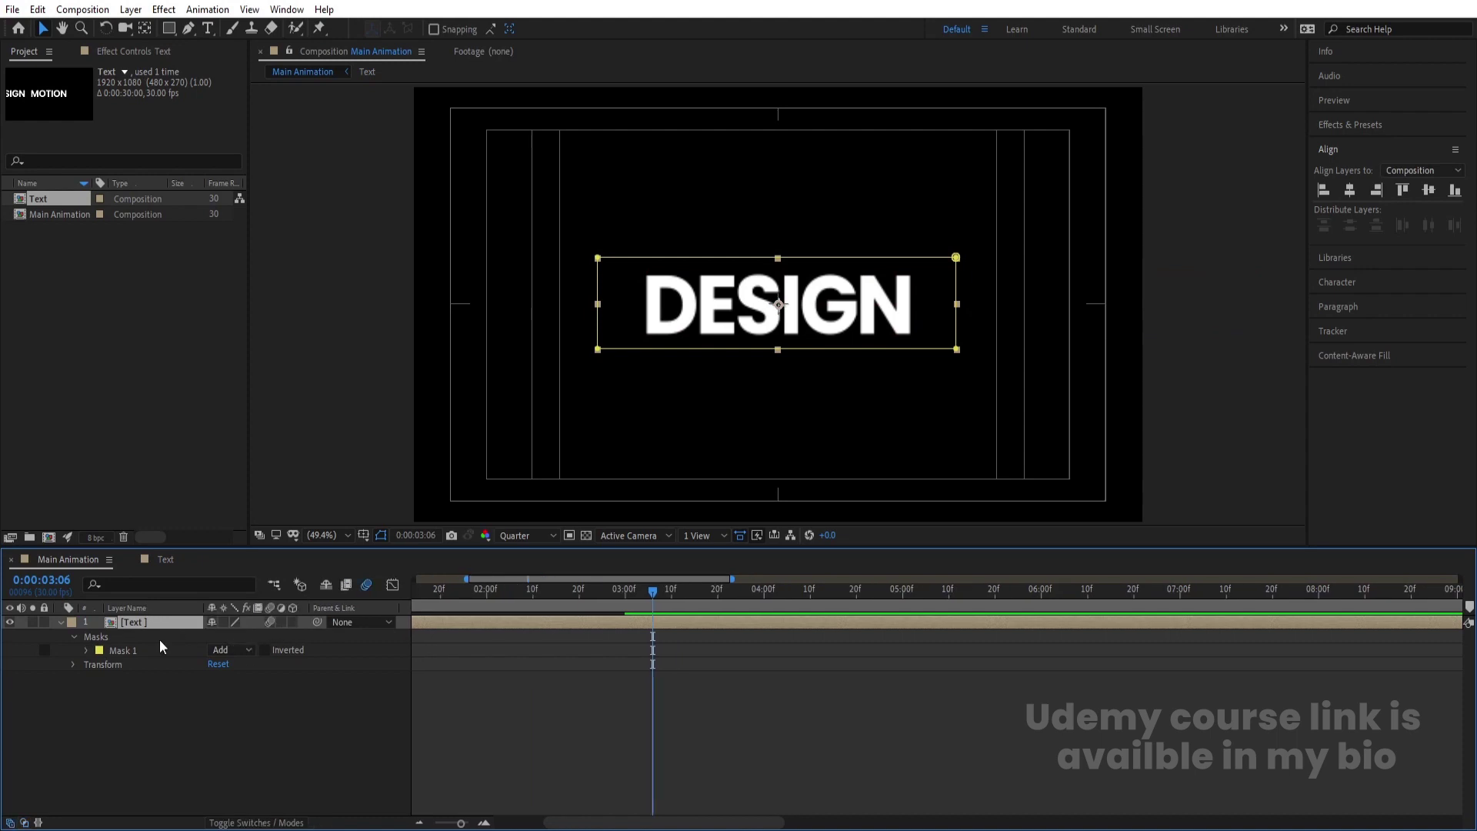
pyautogui.click(103, 696)
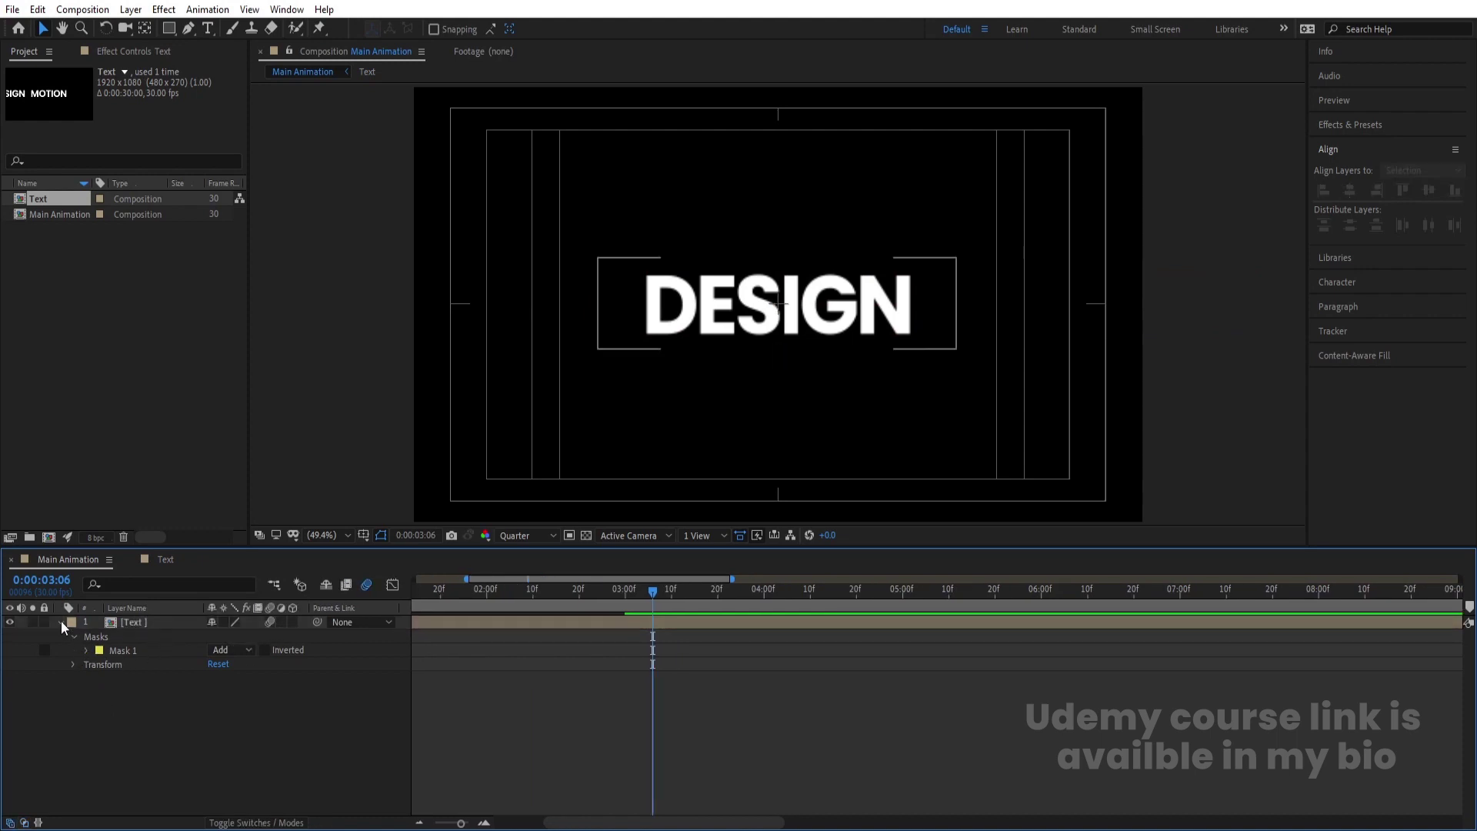
pyautogui.click(62, 621)
pyautogui.click(127, 685)
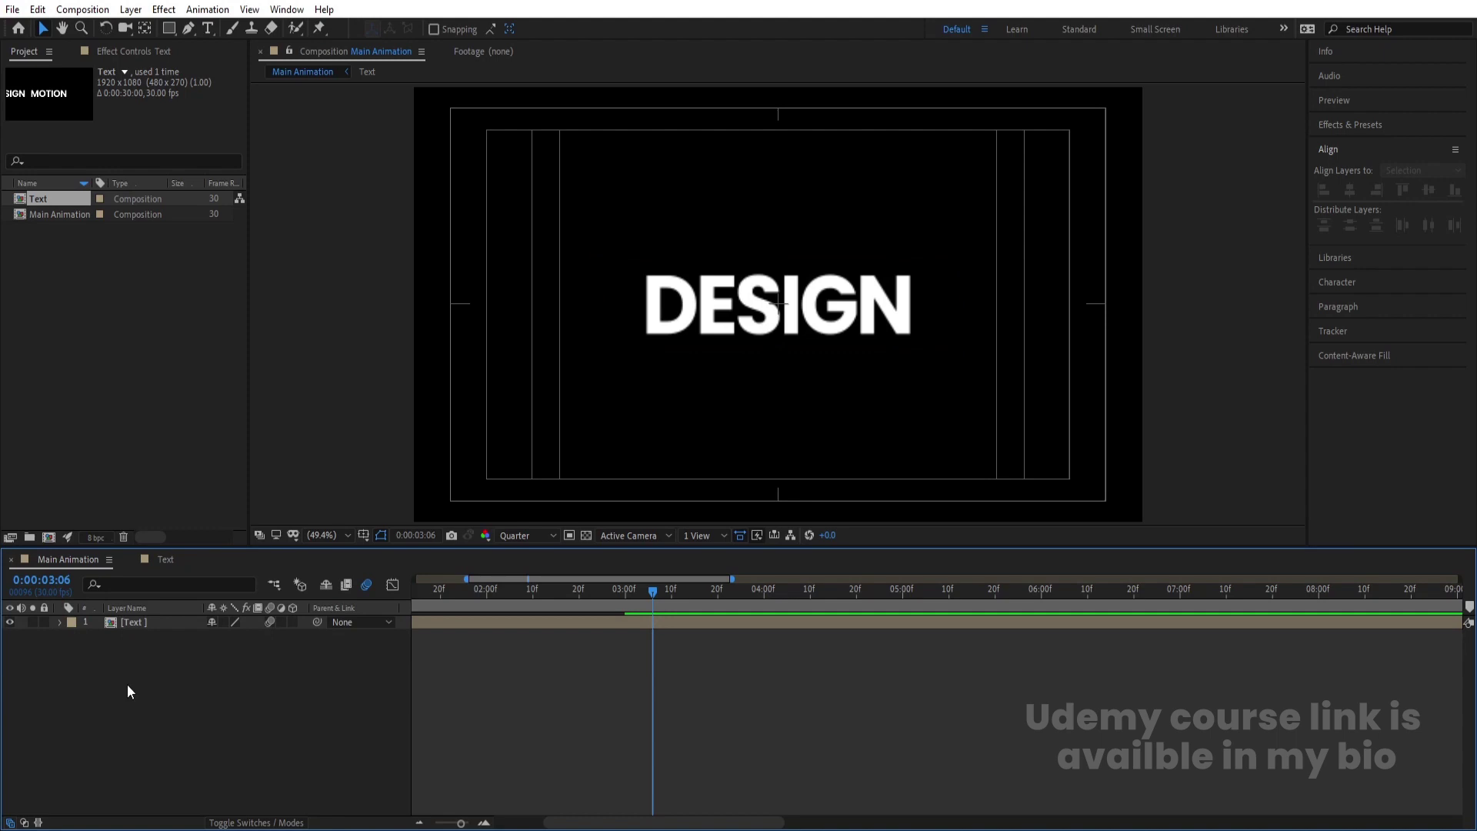
pyautogui.click(127, 624)
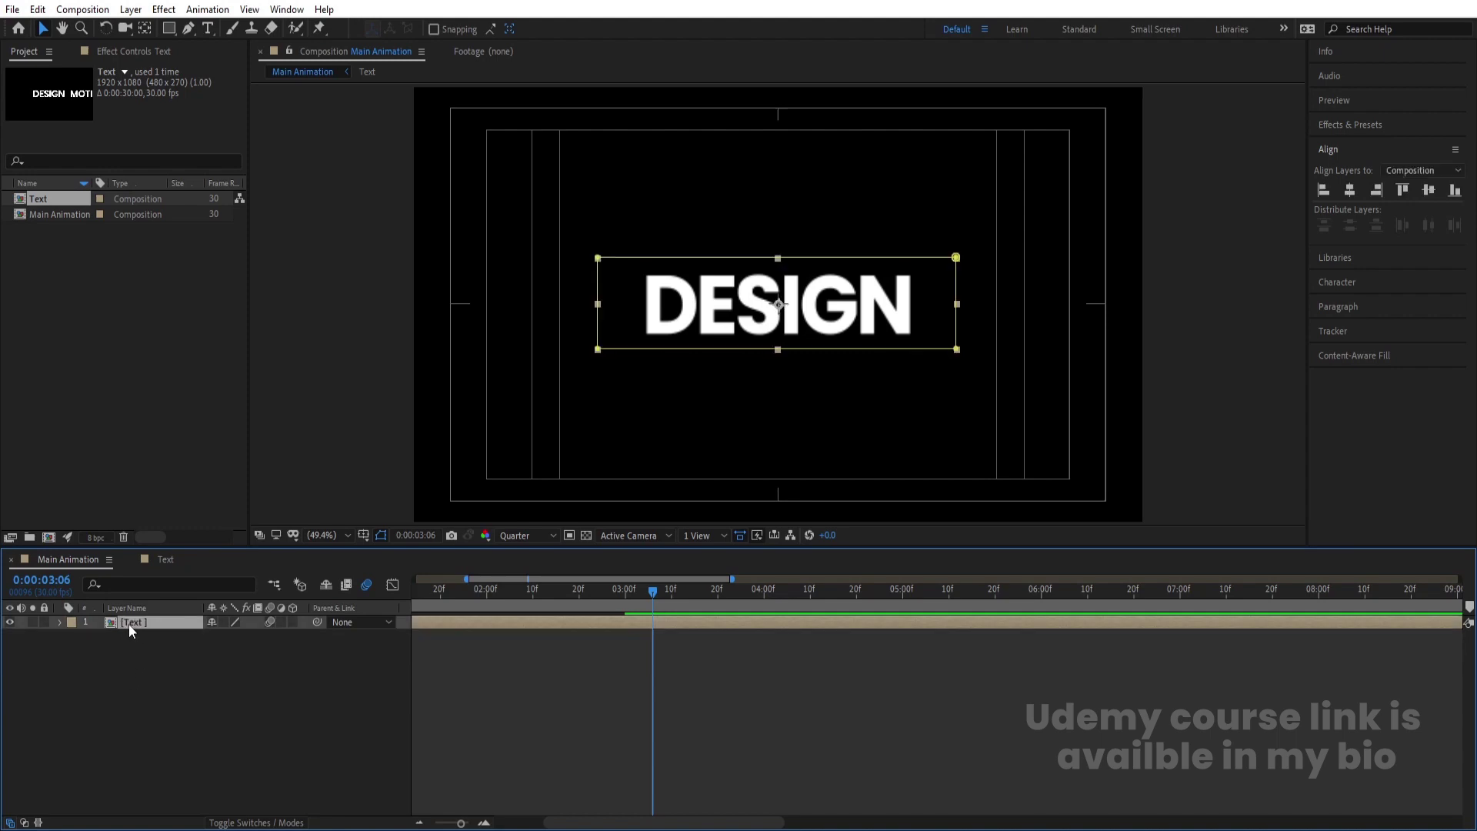
# - Pre-compose [Text] with all attributes into a Text Animation composition, then hide it
pyautogui.hotkey('ctrl', 'shift', 'c')
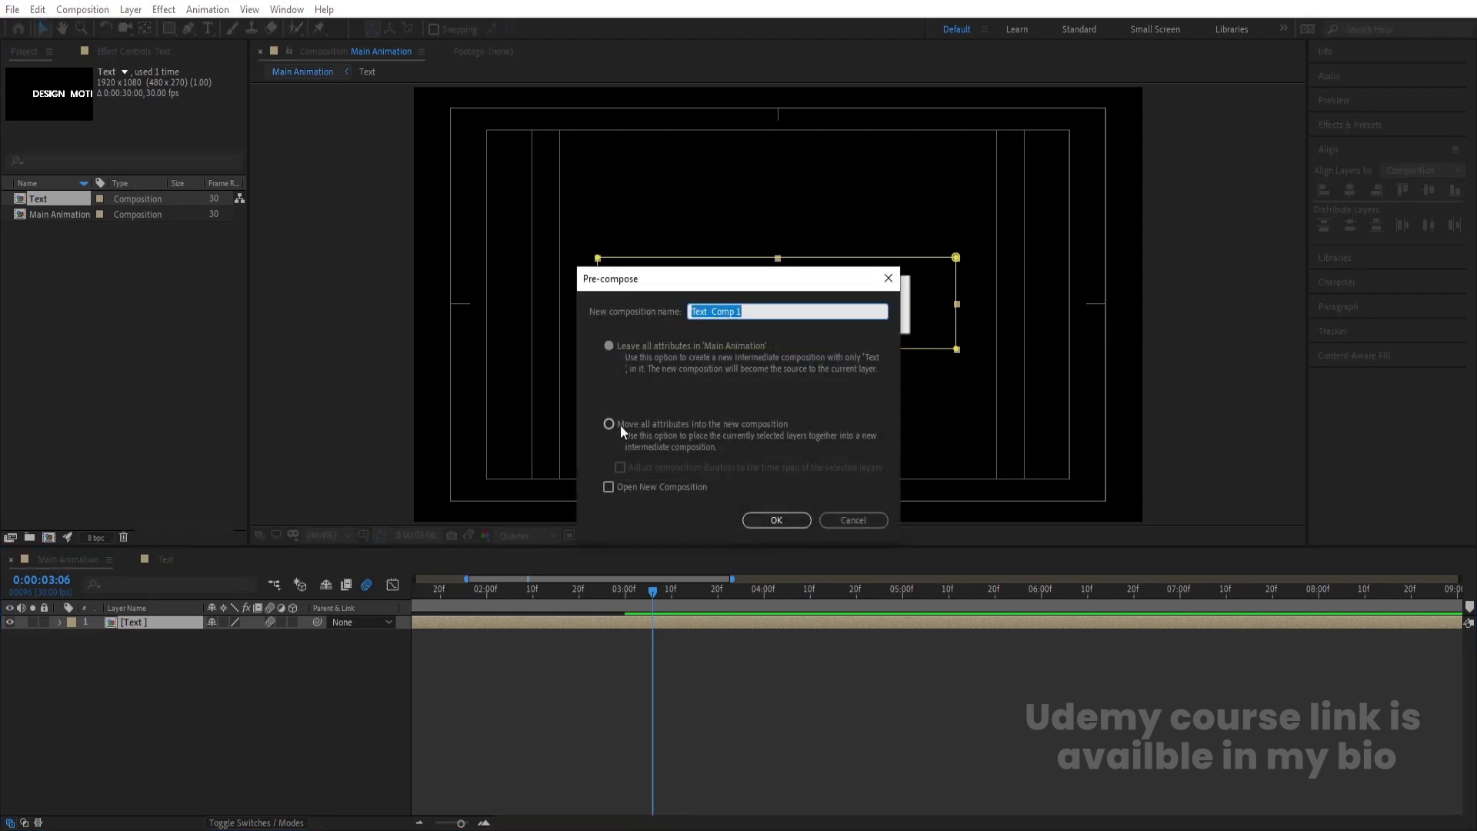
pyautogui.click(607, 424)
pyautogui.click(745, 310)
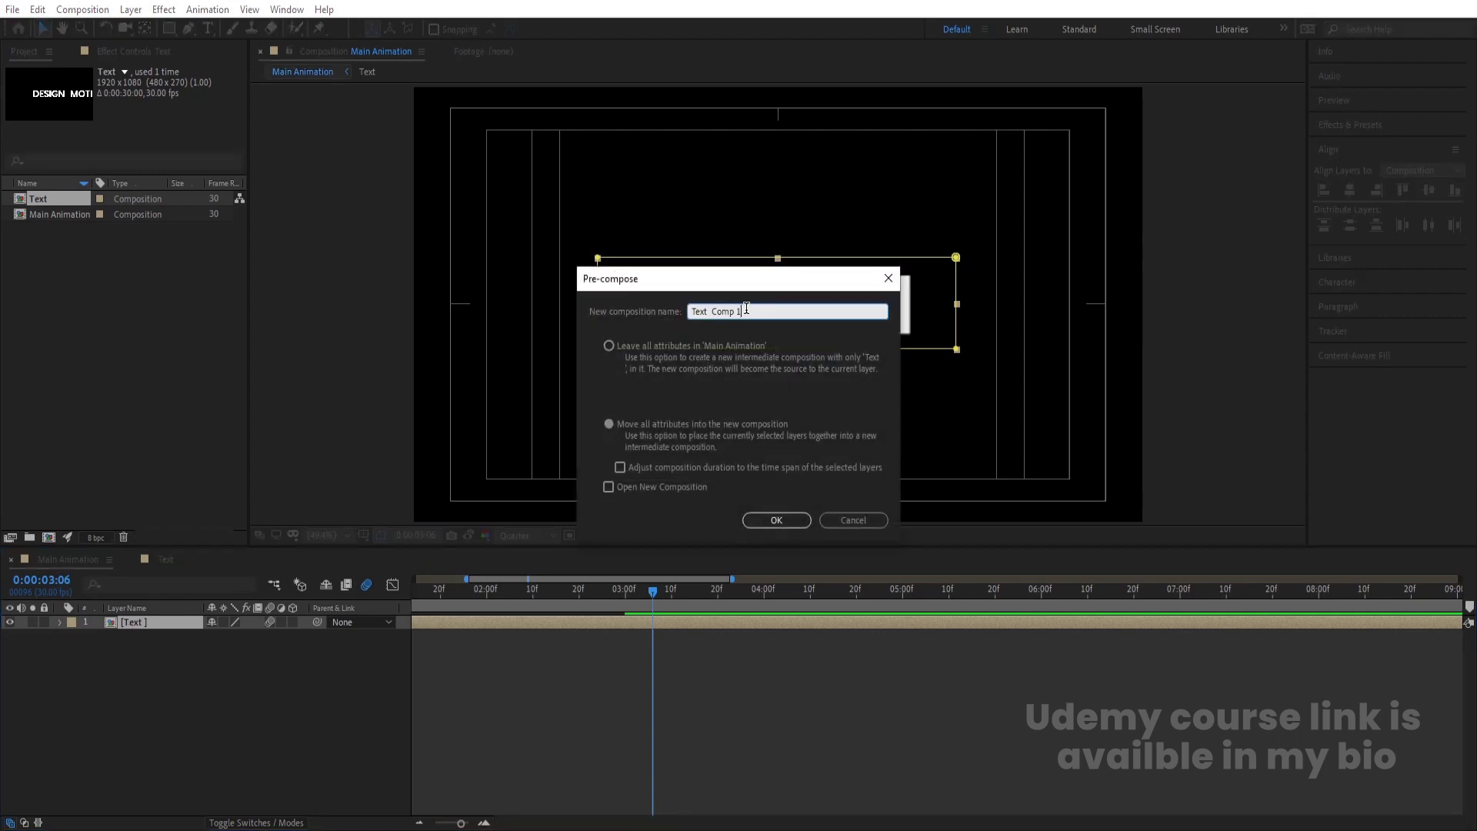
pyautogui.write('Text Animation')
pyautogui.press('Return')
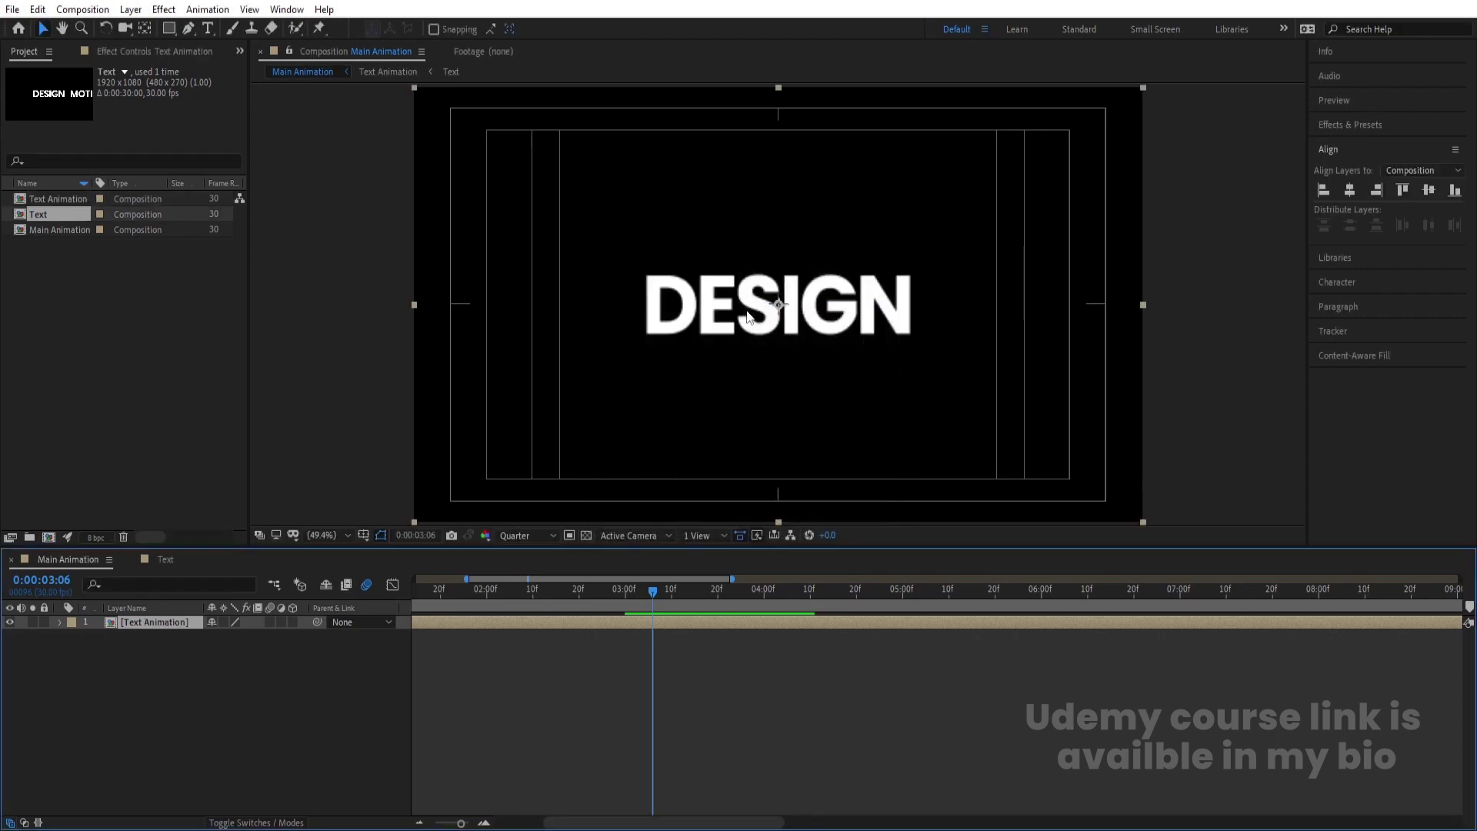
pyautogui.click(12, 625)
# - Draw a white rectangle in the frame's upper left and centre its anchor point
pyautogui.click(80, 662)
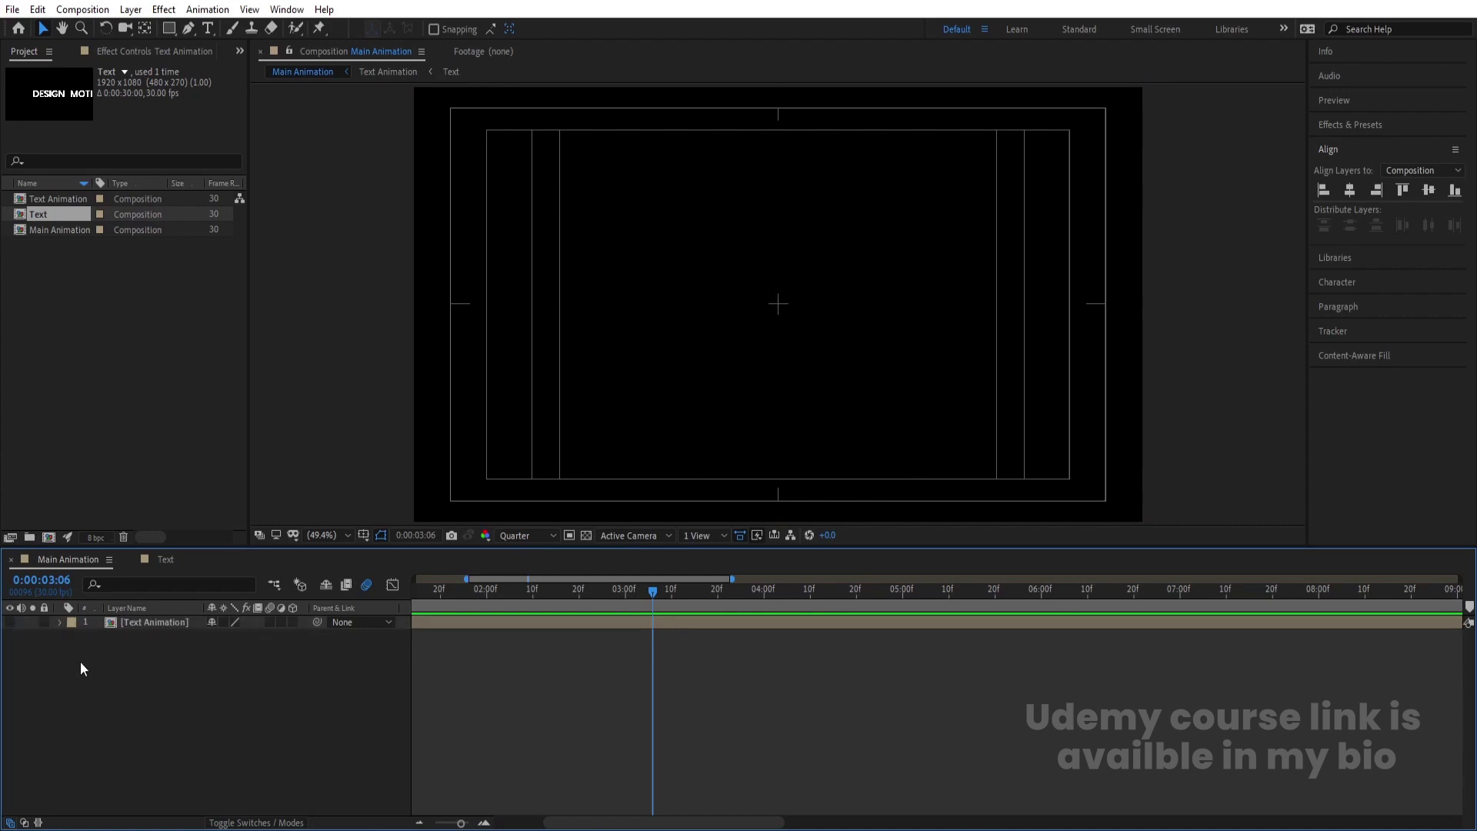
pyautogui.click(170, 29)
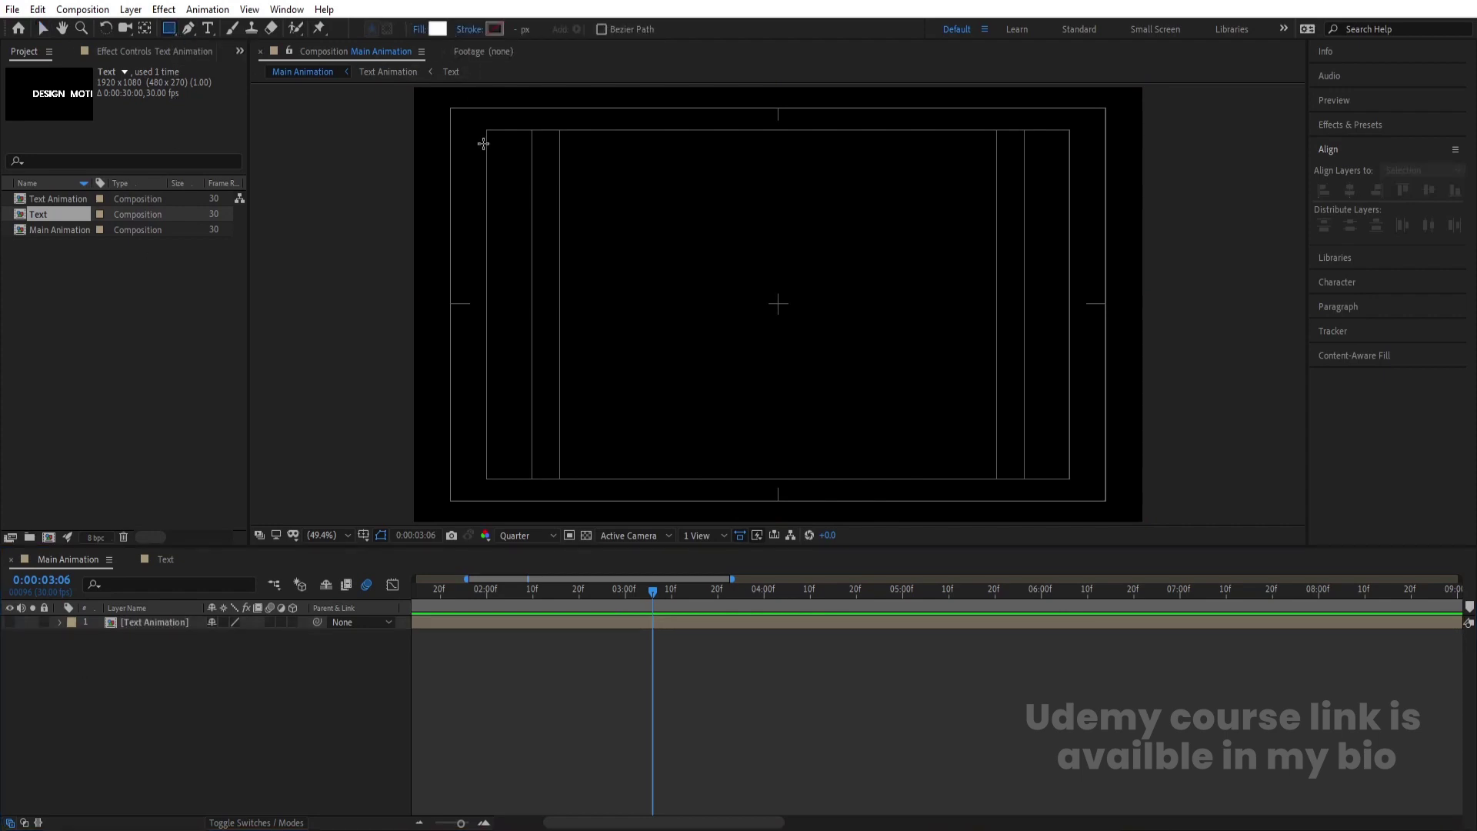
pyautogui.moveTo(448, 119); pyautogui.dragTo(712, 230)
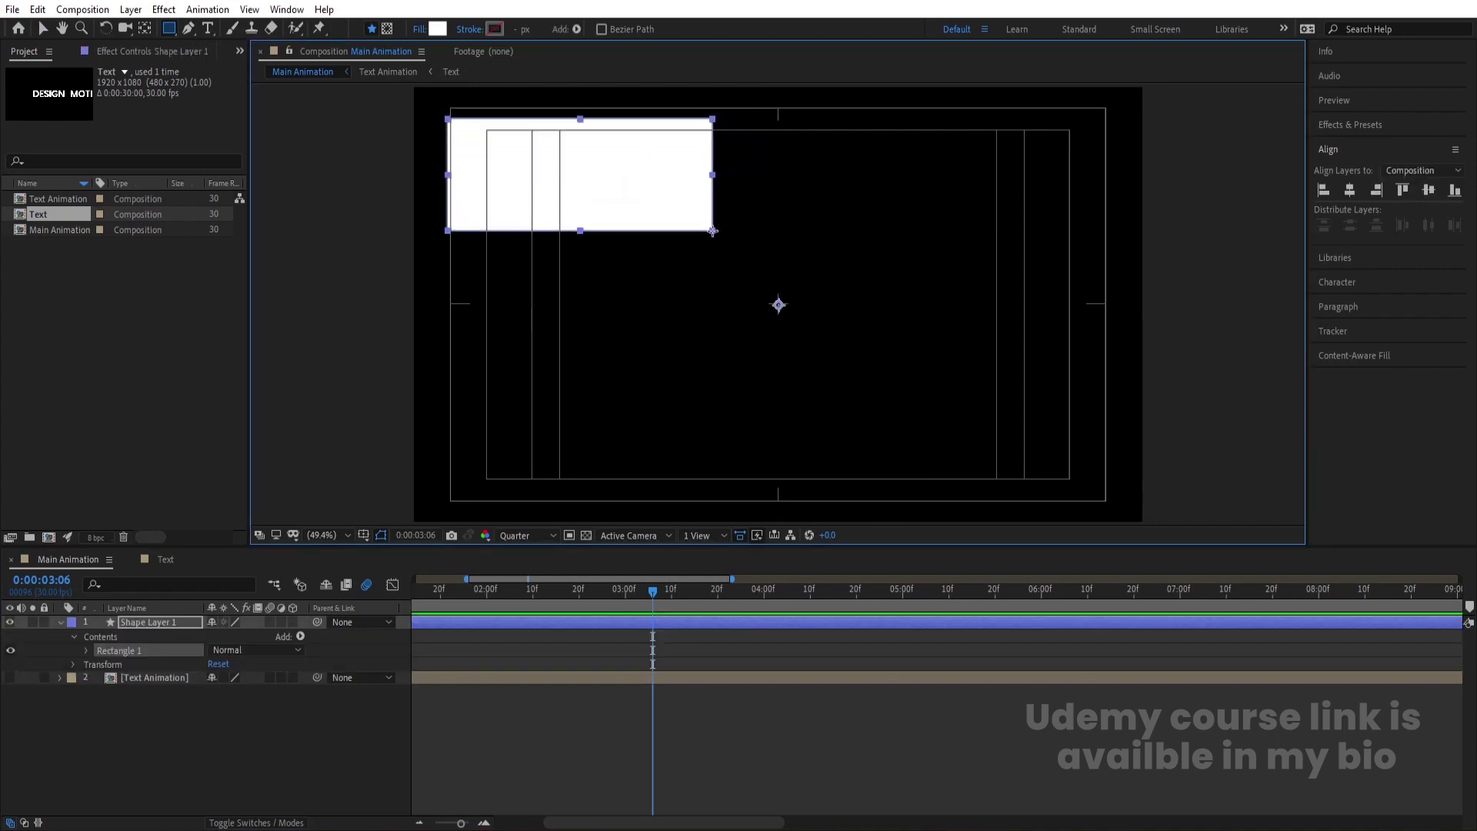
pyautogui.hotkey('ctrl', 'alt', 'Home')
pyautogui.click(80, 756)
pyautogui.click(132, 620)
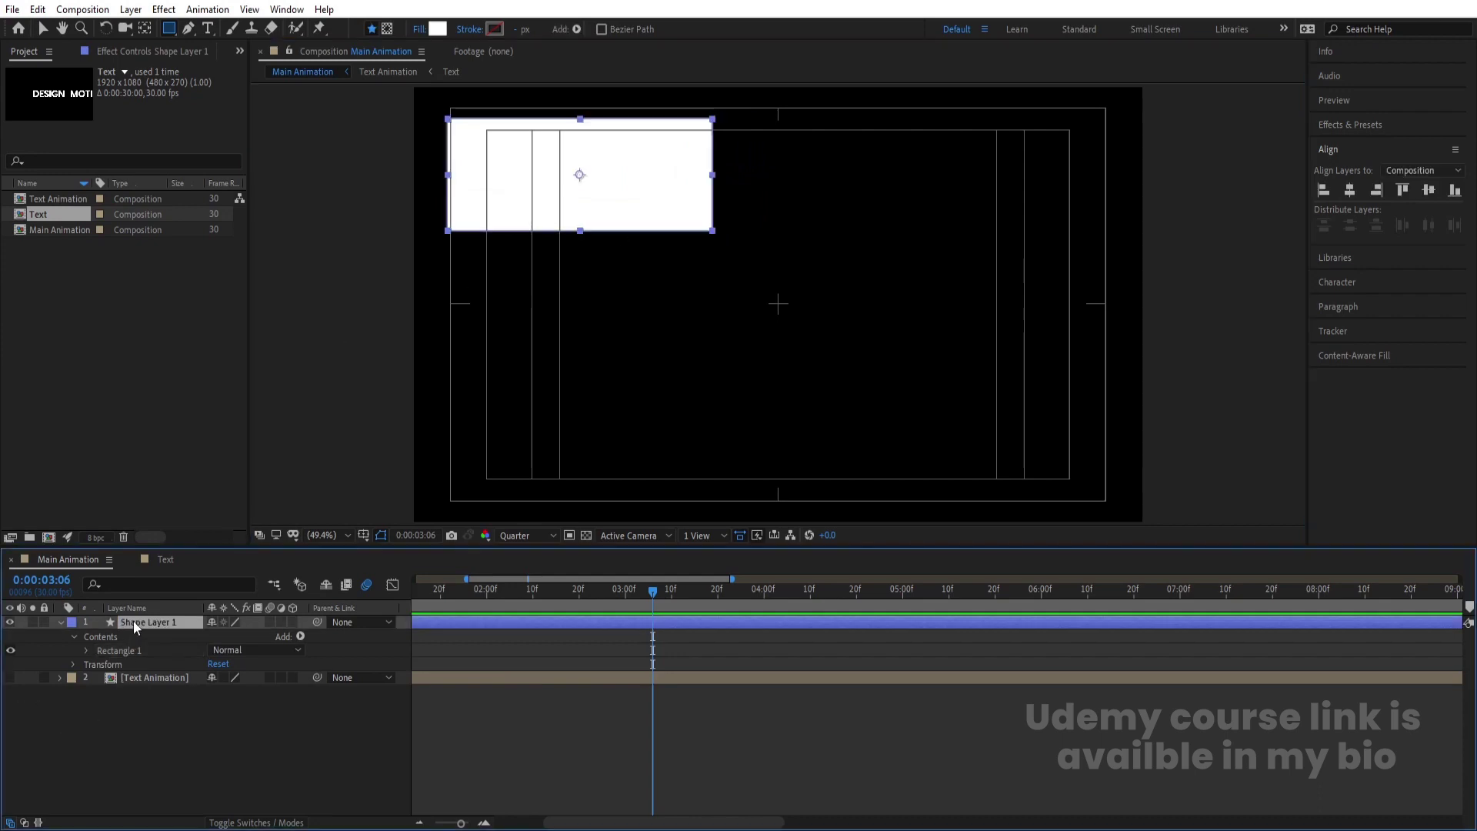
# - Duplicate the rectangle several times and move the copies to scattered spots across the frame
pyautogui.hotkey('ctrl', 'd')
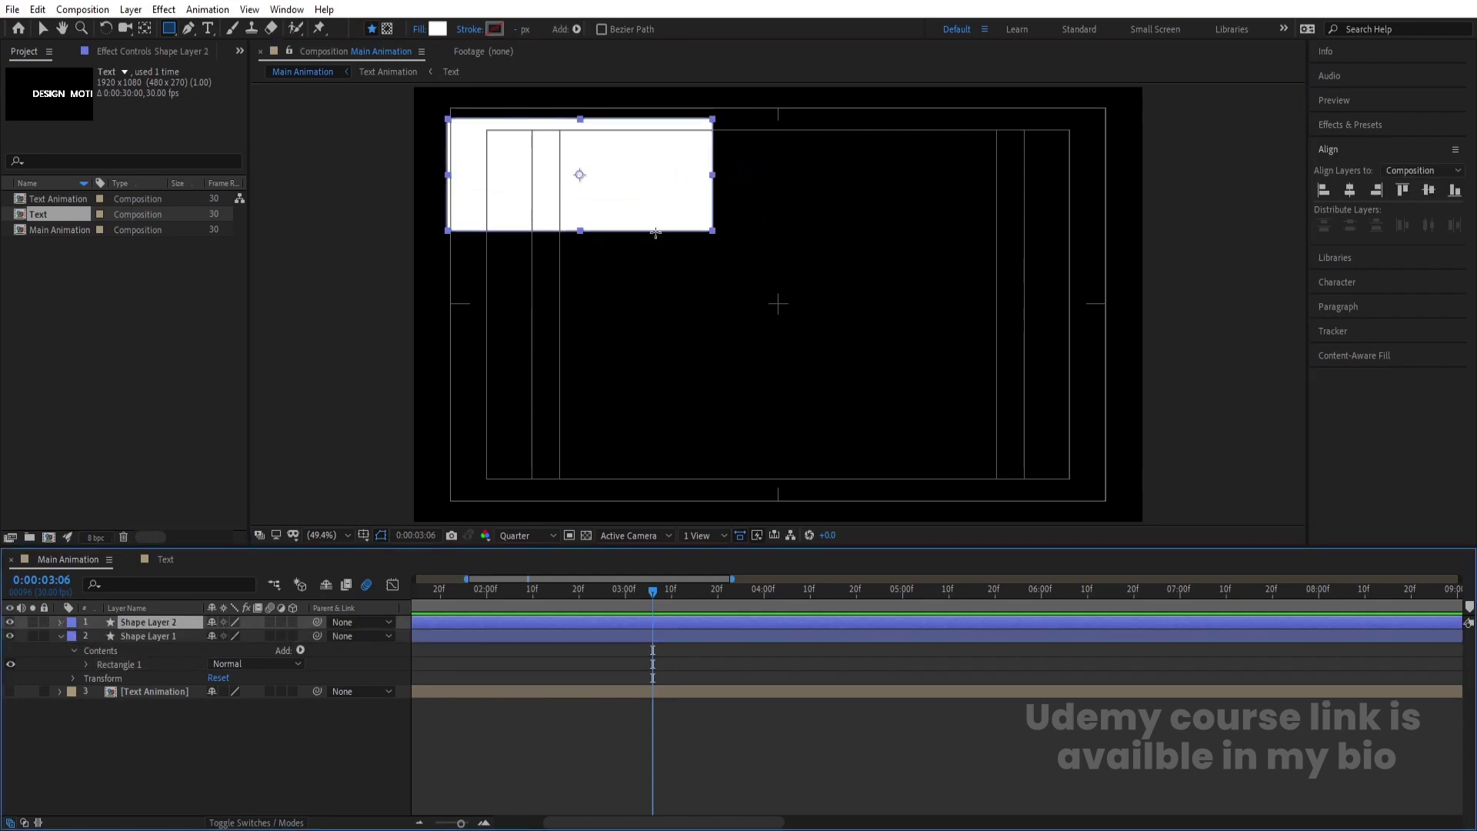
pyautogui.press('v')
pyautogui.moveTo(533, 200); pyautogui.dragTo(549, 451)
pyautogui.hotkey('ctrl', 'd')
pyautogui.hotkey('ctrl', 'd')
pyautogui.hotkey('ctrl', 'd')
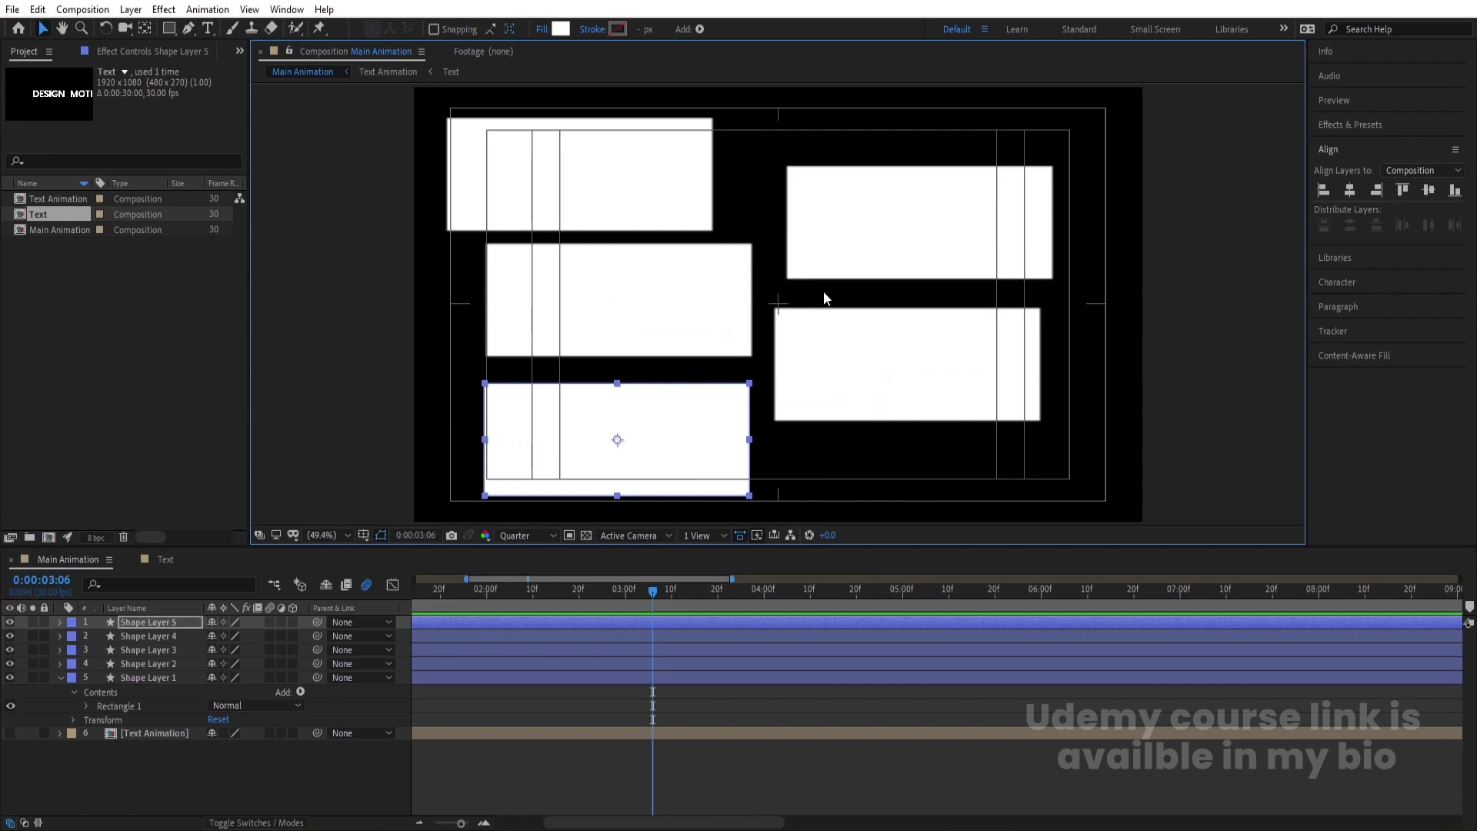
pyautogui.click(824, 258)
pyautogui.hotkey('ctrl', 'd')
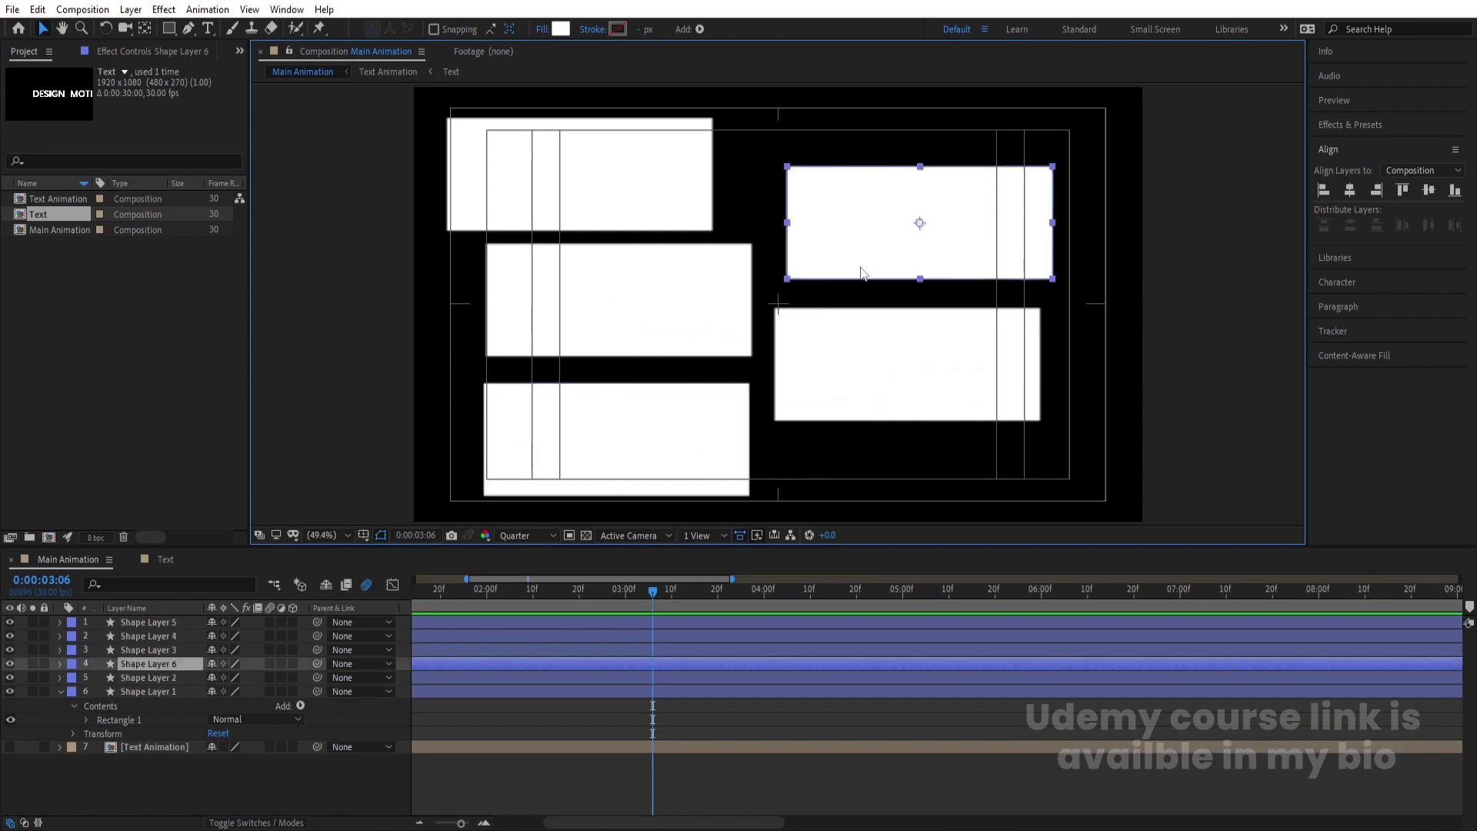
pyautogui.moveTo(824, 257); pyautogui.dragTo(818, 143)
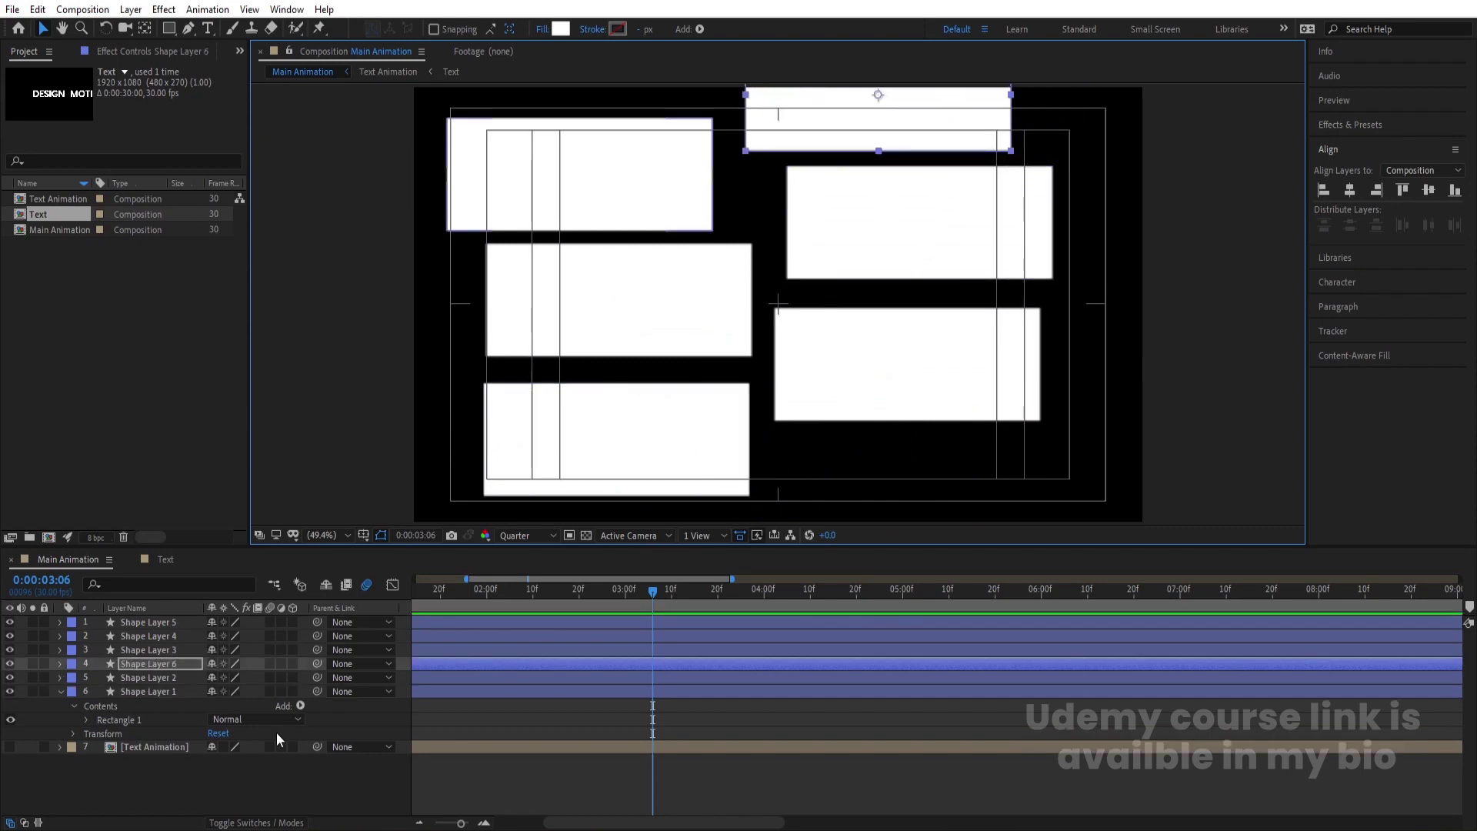
# - Add a Null Object and parent all six shape layers to Null 1
pyautogui.rightClick(312, 766)
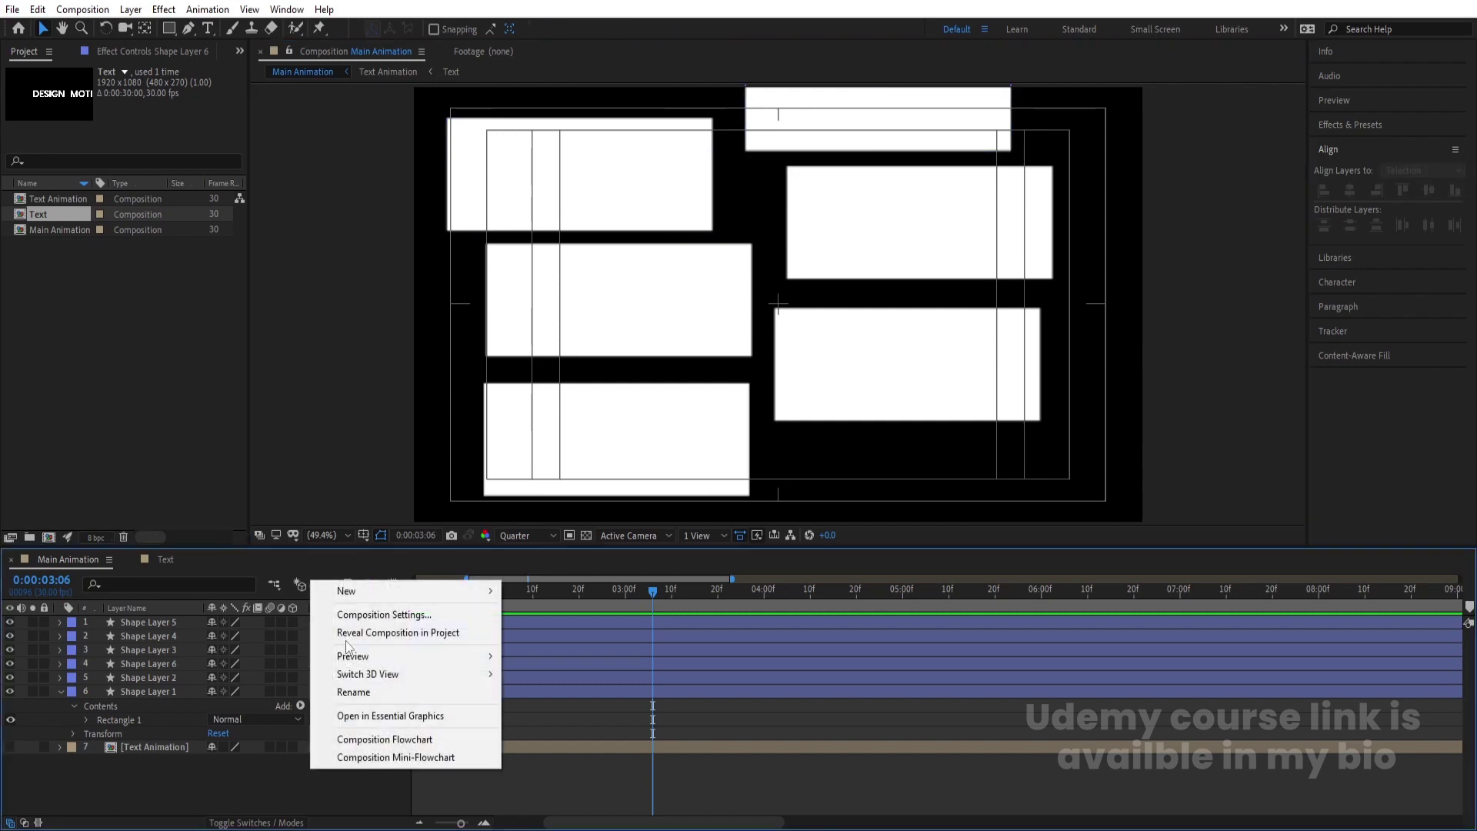
pyautogui.moveTo(347, 596)
pyautogui.click(579, 688)
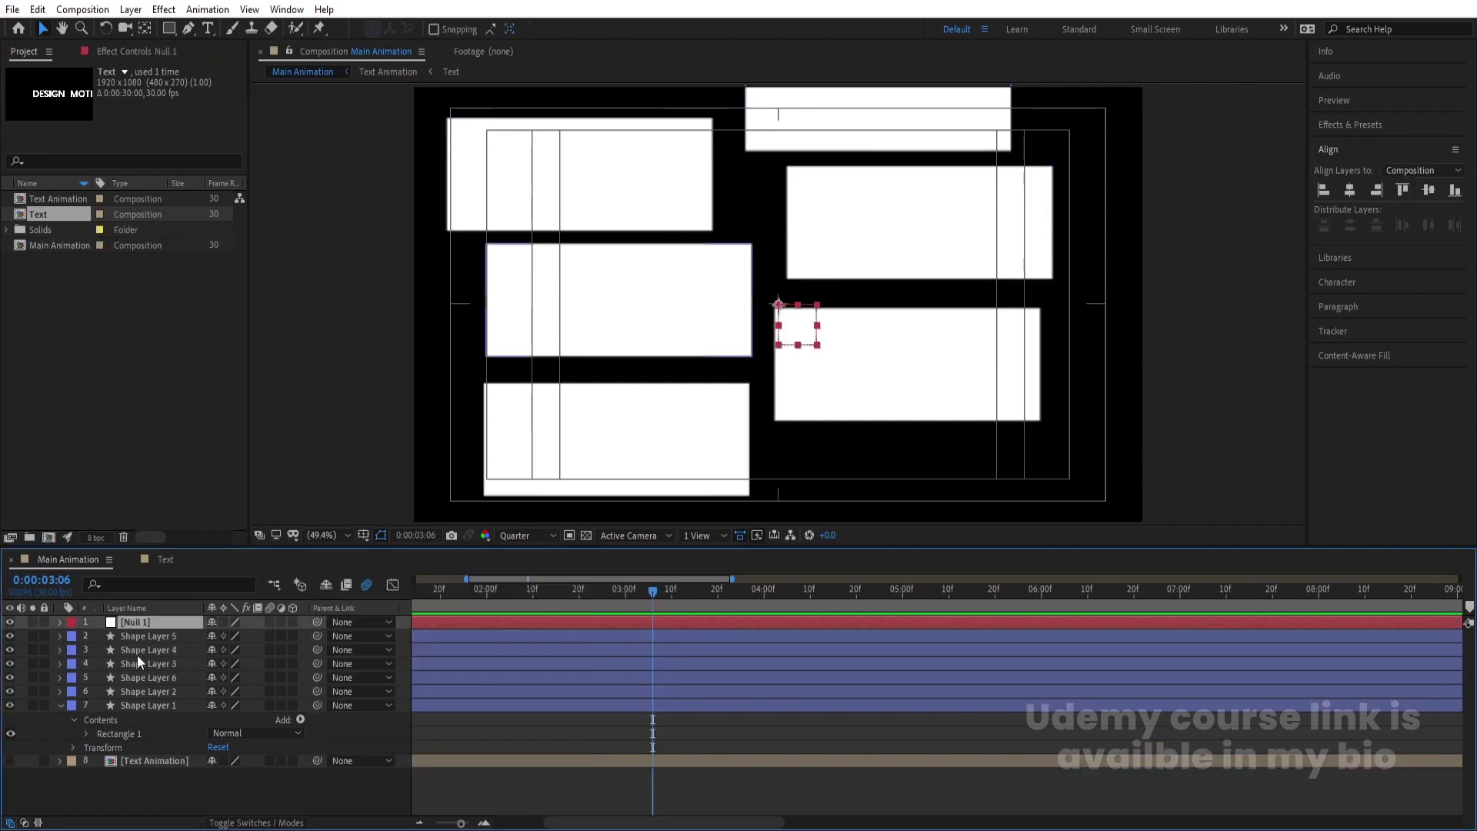
pyautogui.click(143, 635)
pyautogui.keyDown('shift'); pyautogui.click(148, 705); pyautogui.keyUp('shift')
pyautogui.moveTo(317, 635); pyautogui.dragTo(215, 634)
# - Set Null 1's Scale to 77% and move the rectangle group right and down
pyautogui.click(177, 622)
pyautogui.press('s')
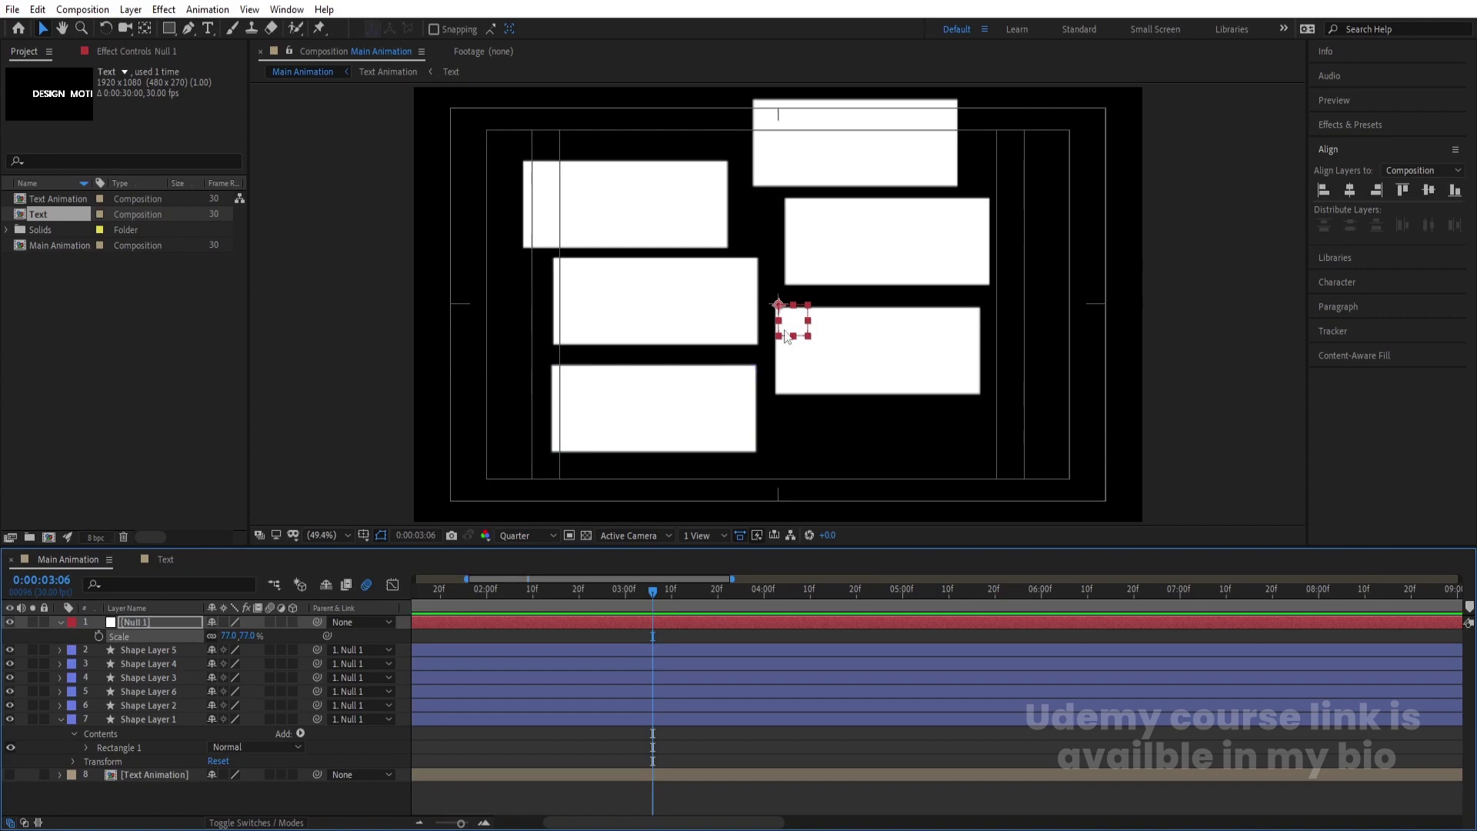
pyautogui.click(790, 331)
pyautogui.moveTo(790, 331); pyautogui.dragTo(808, 343)
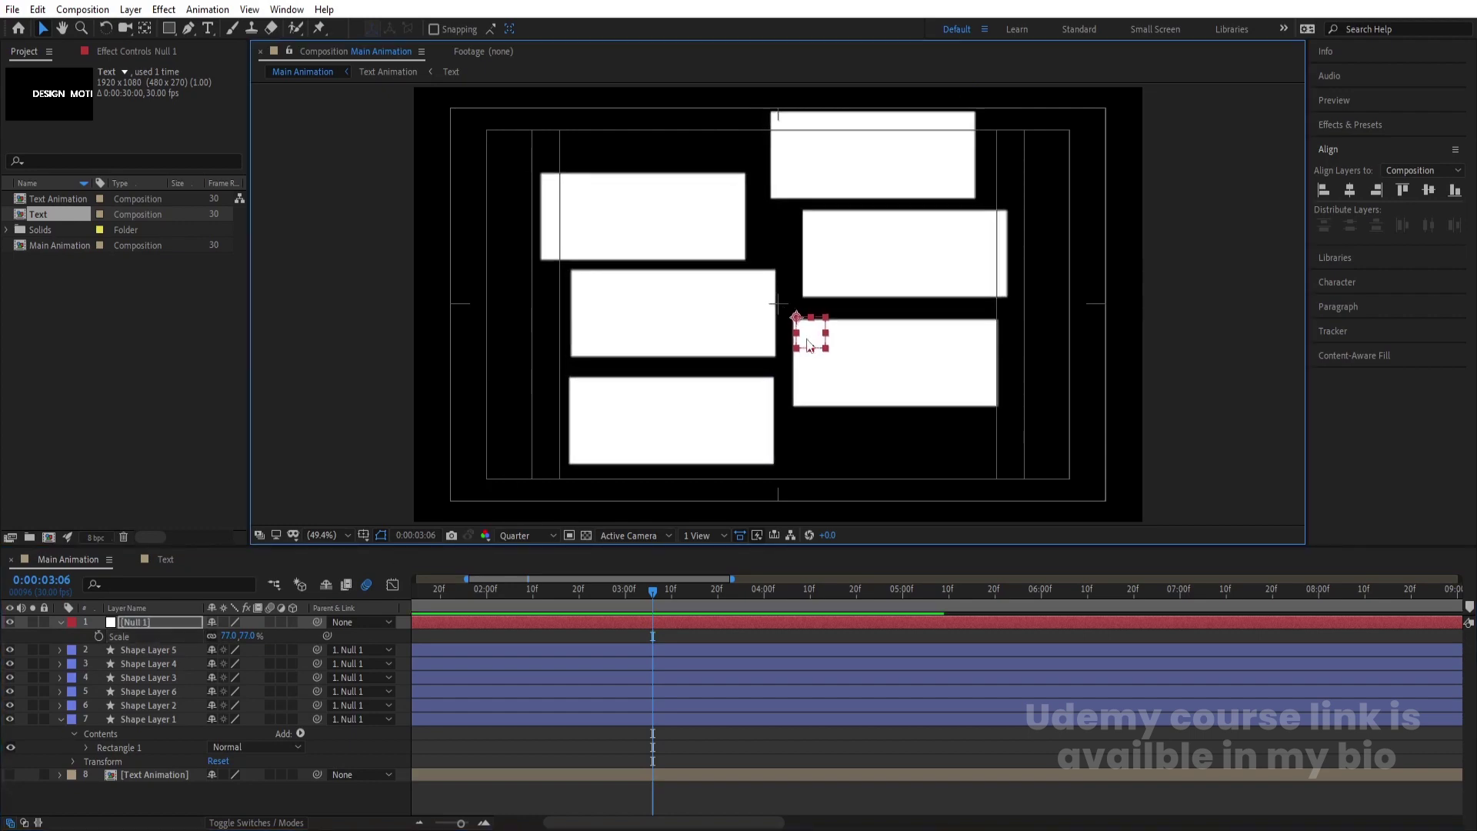
# - Nudge individual rectangles into a tighter cluster near the centre
pyautogui.click(690, 327)
pyautogui.moveTo(683, 323); pyautogui.dragTo(692, 324)
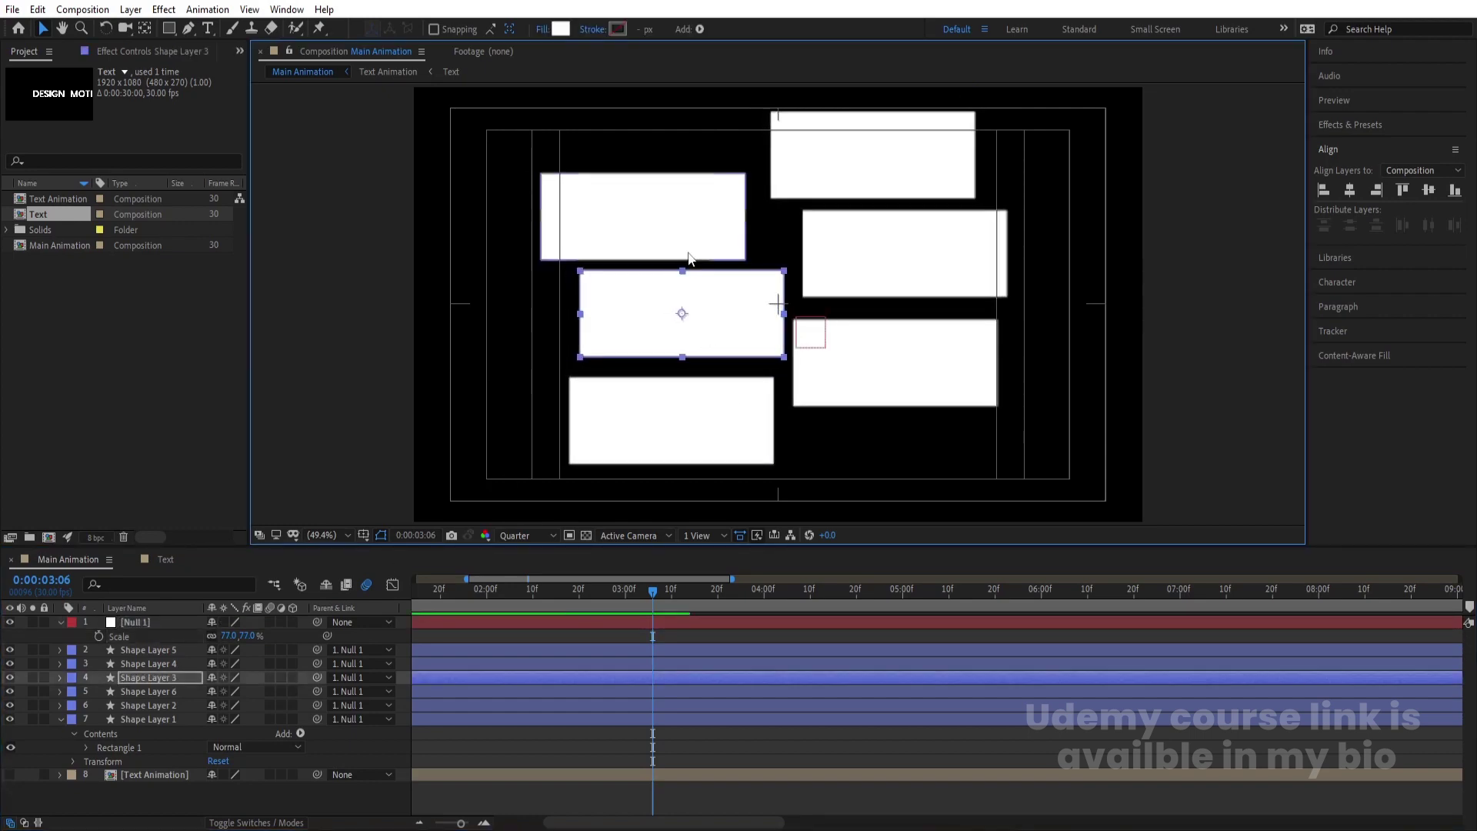
pyautogui.click(708, 254)
pyautogui.moveTo(708, 254); pyautogui.dragTo(703, 253)
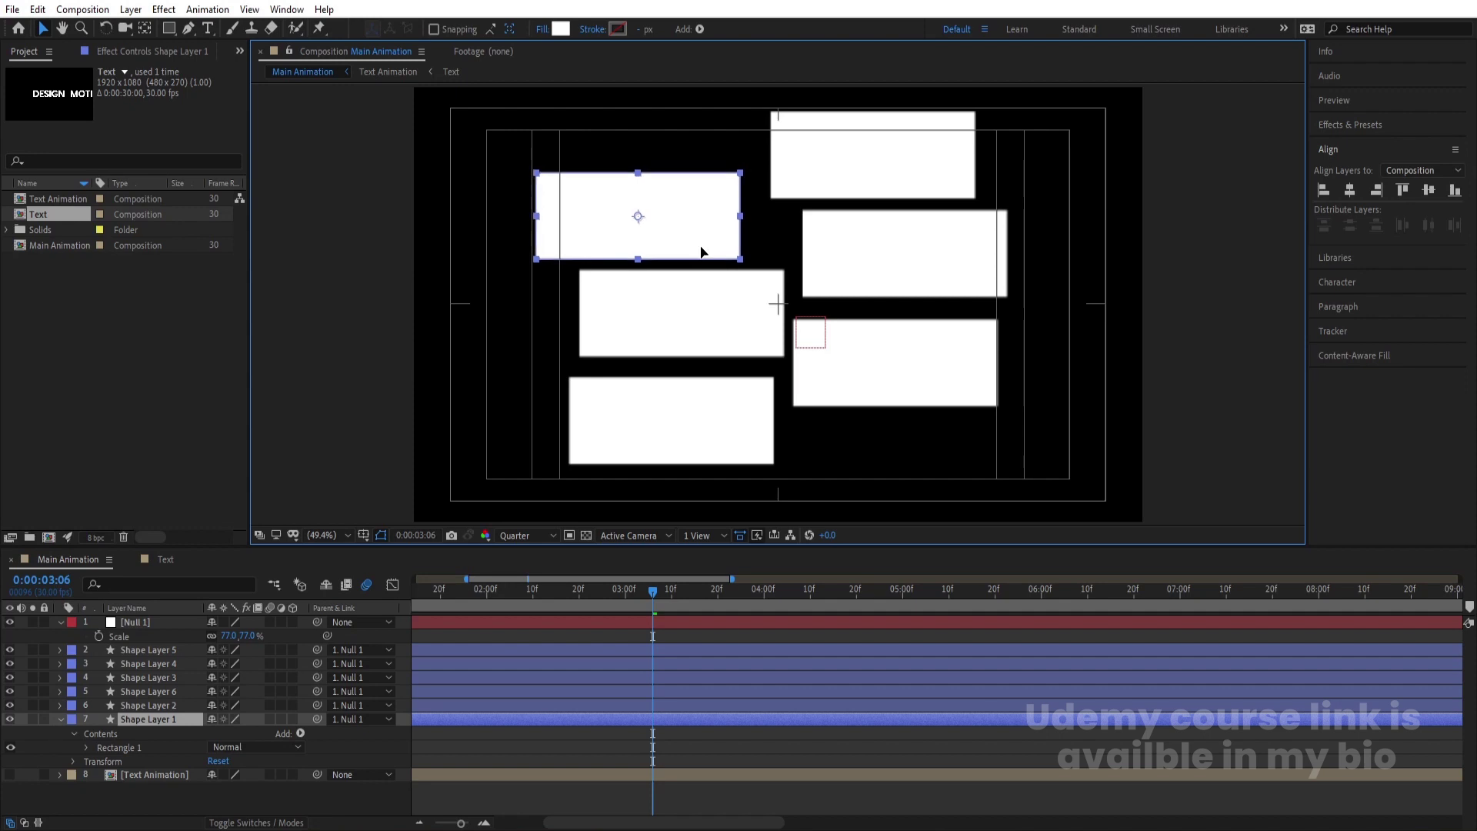
pyautogui.click(830, 294)
pyautogui.moveTo(829, 294); pyautogui.dragTo(822, 305)
pyautogui.click(777, 324)
pyautogui.moveTo(751, 336)
pyautogui.mouseDown()
pyautogui.moveTo(713, 336)
pyautogui.moveTo(730, 336)
pyautogui.mouseUp()
pyautogui.click(828, 376)
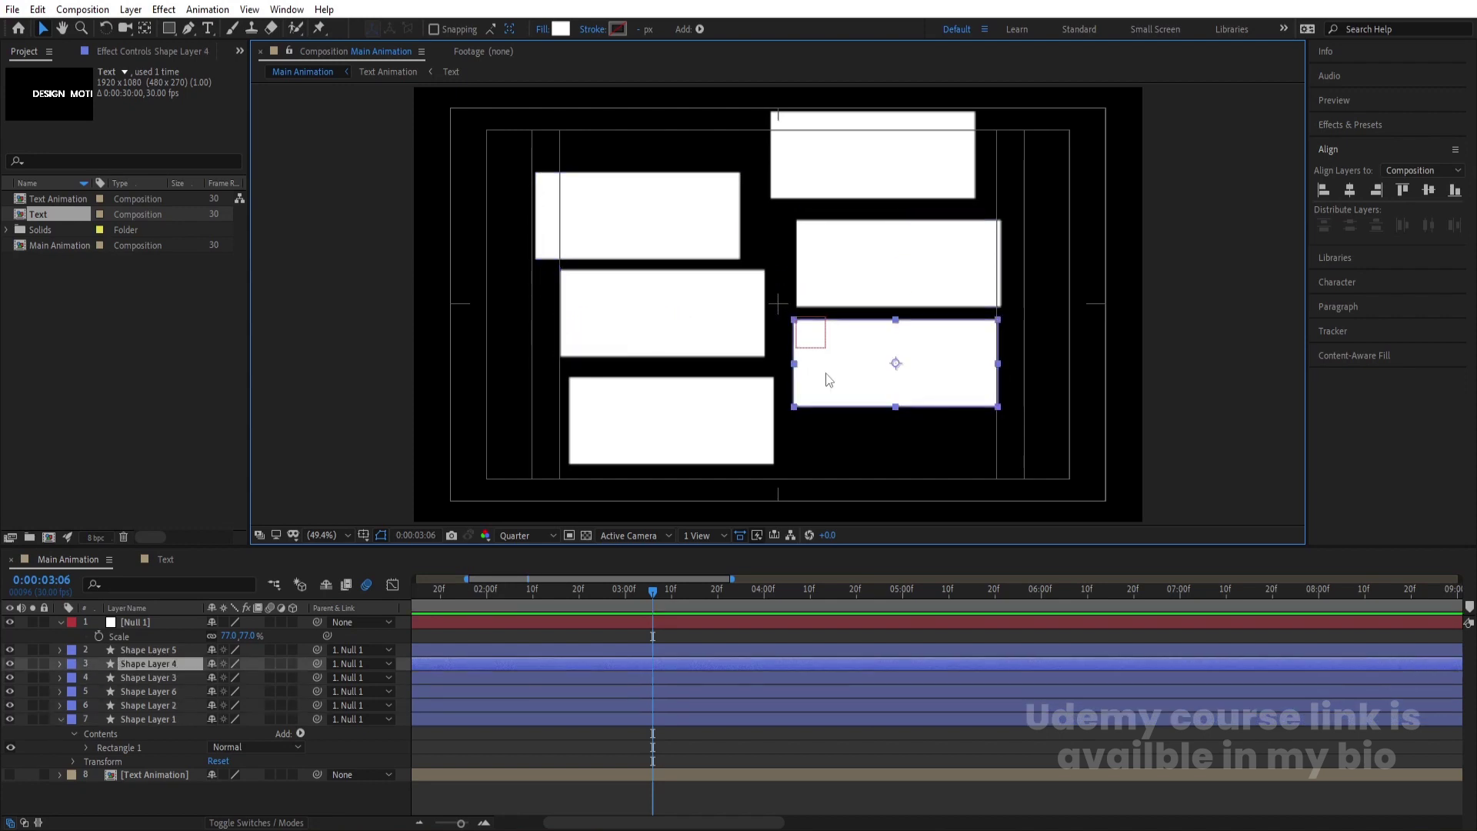
pyautogui.moveTo(828, 376); pyautogui.dragTo(817, 377)
pyautogui.click(796, 196)
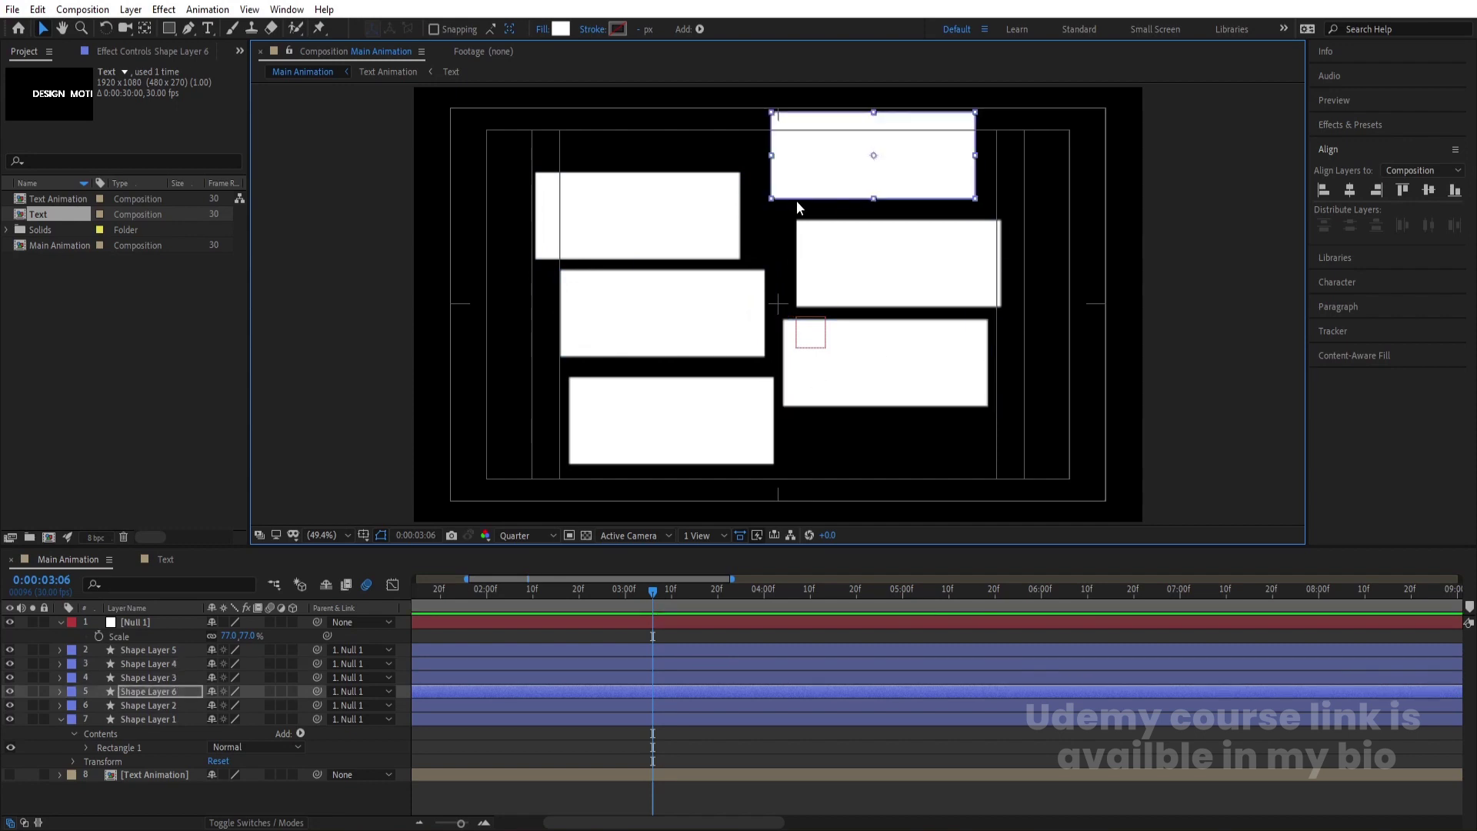
pyautogui.click(490, 643)
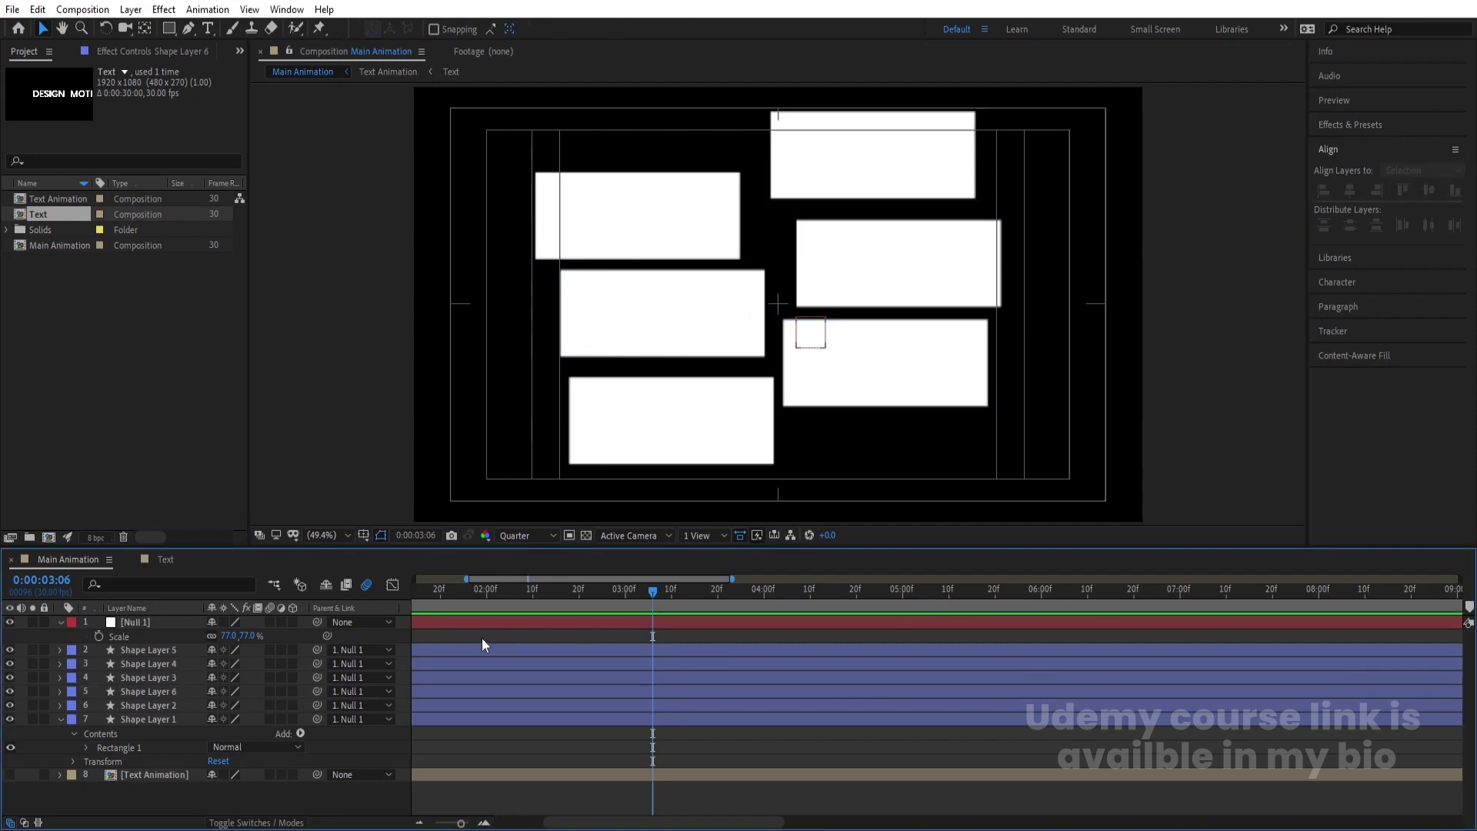
# - Delete Null 1 and add a new adjustment layer on top
pyautogui.hotkey('ctrl', '`')
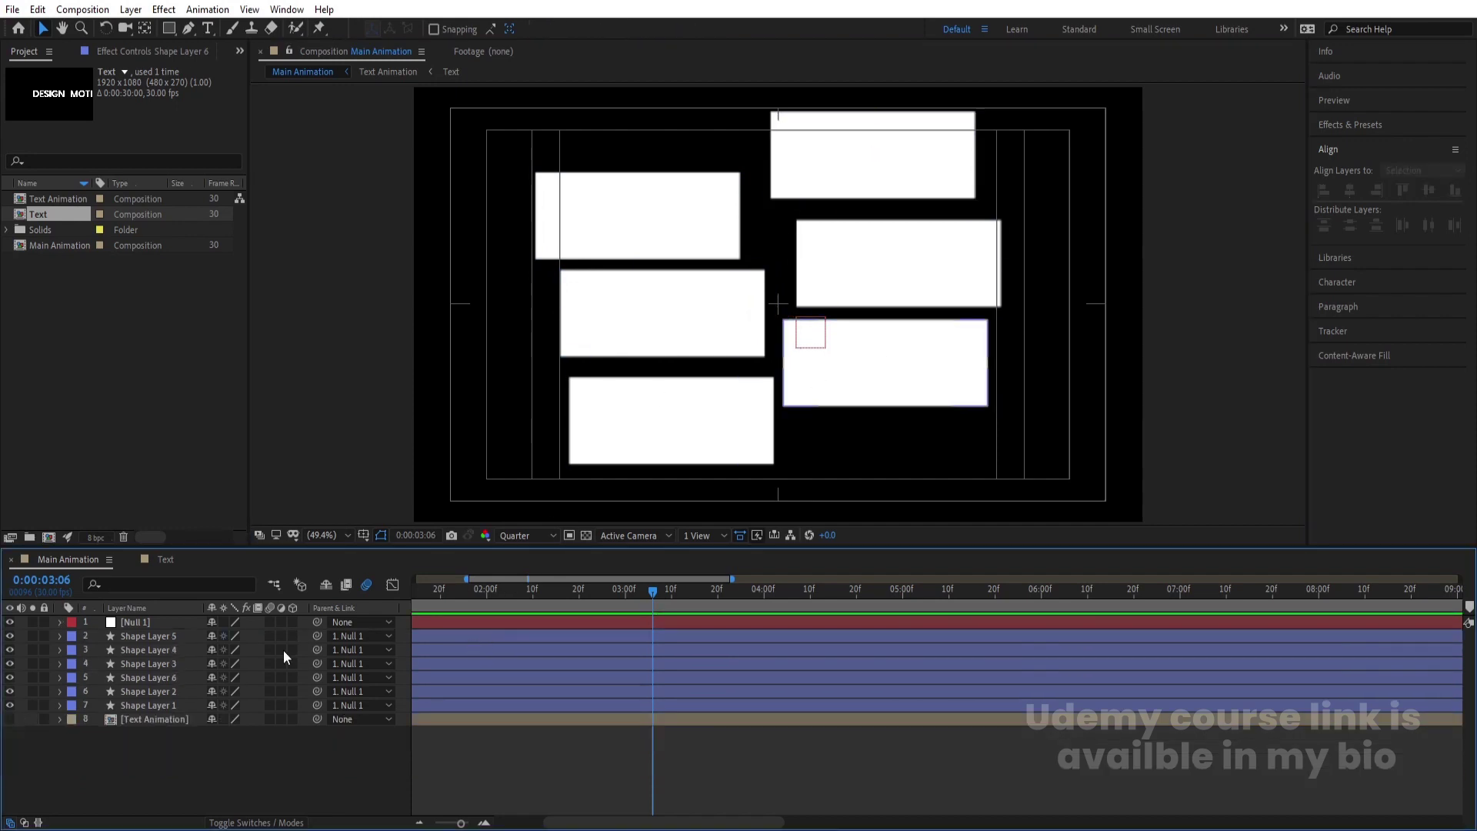
pyautogui.click(132, 623)
pyautogui.press('Delete')
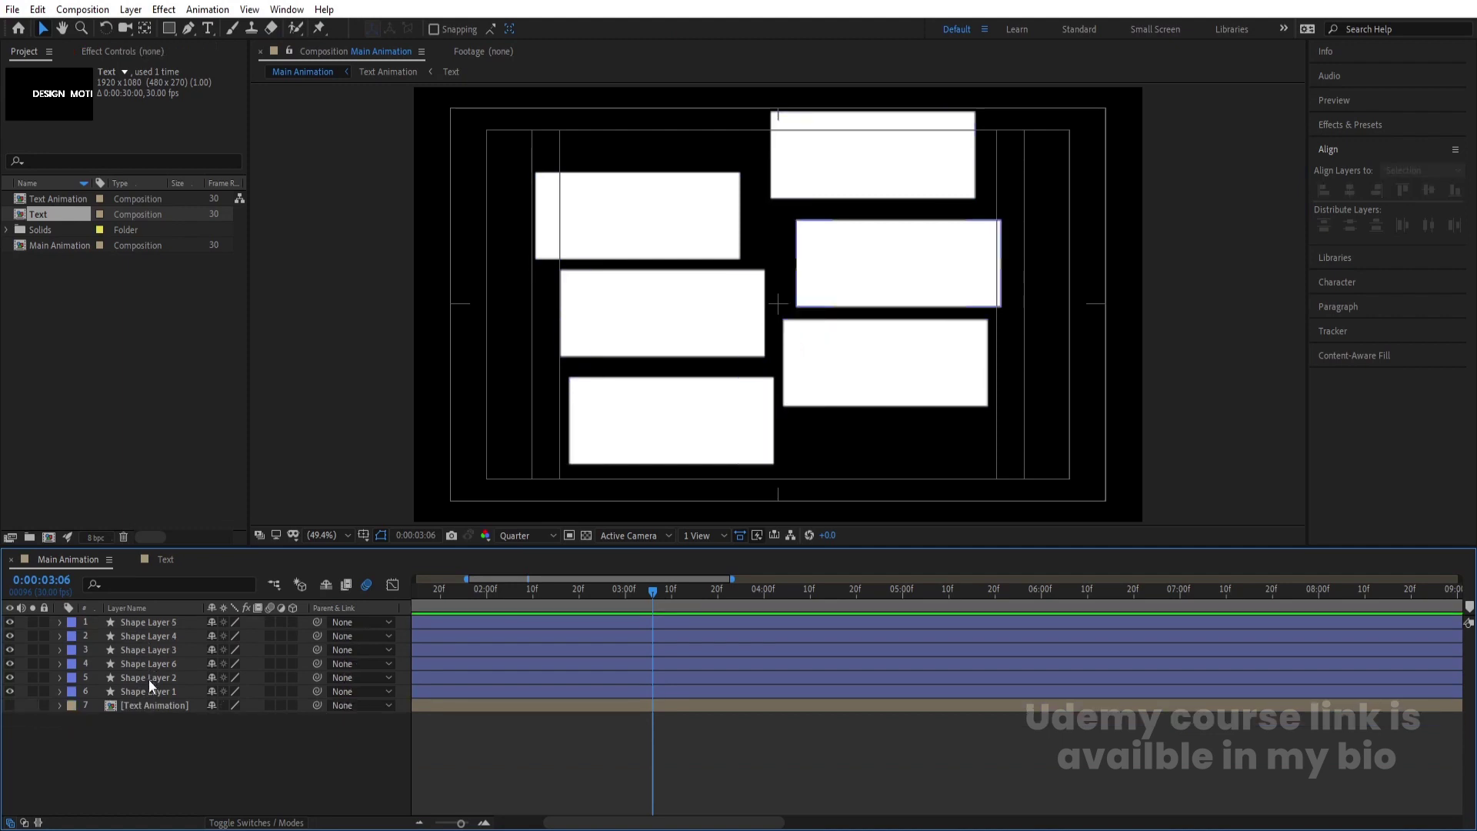
pyautogui.rightClick(155, 723)
pyautogui.moveTo(197, 548)
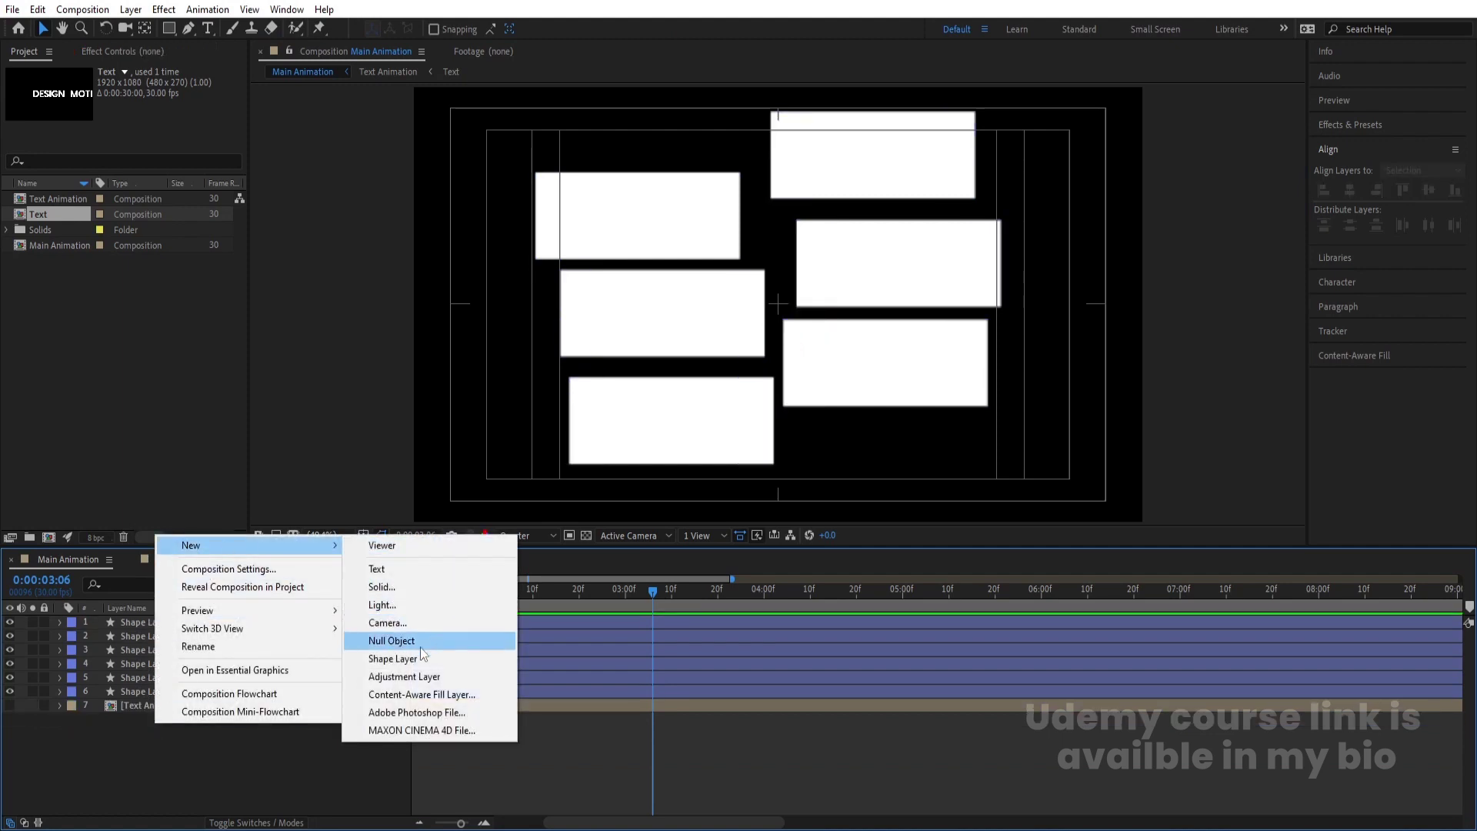
pyautogui.click(381, 677)
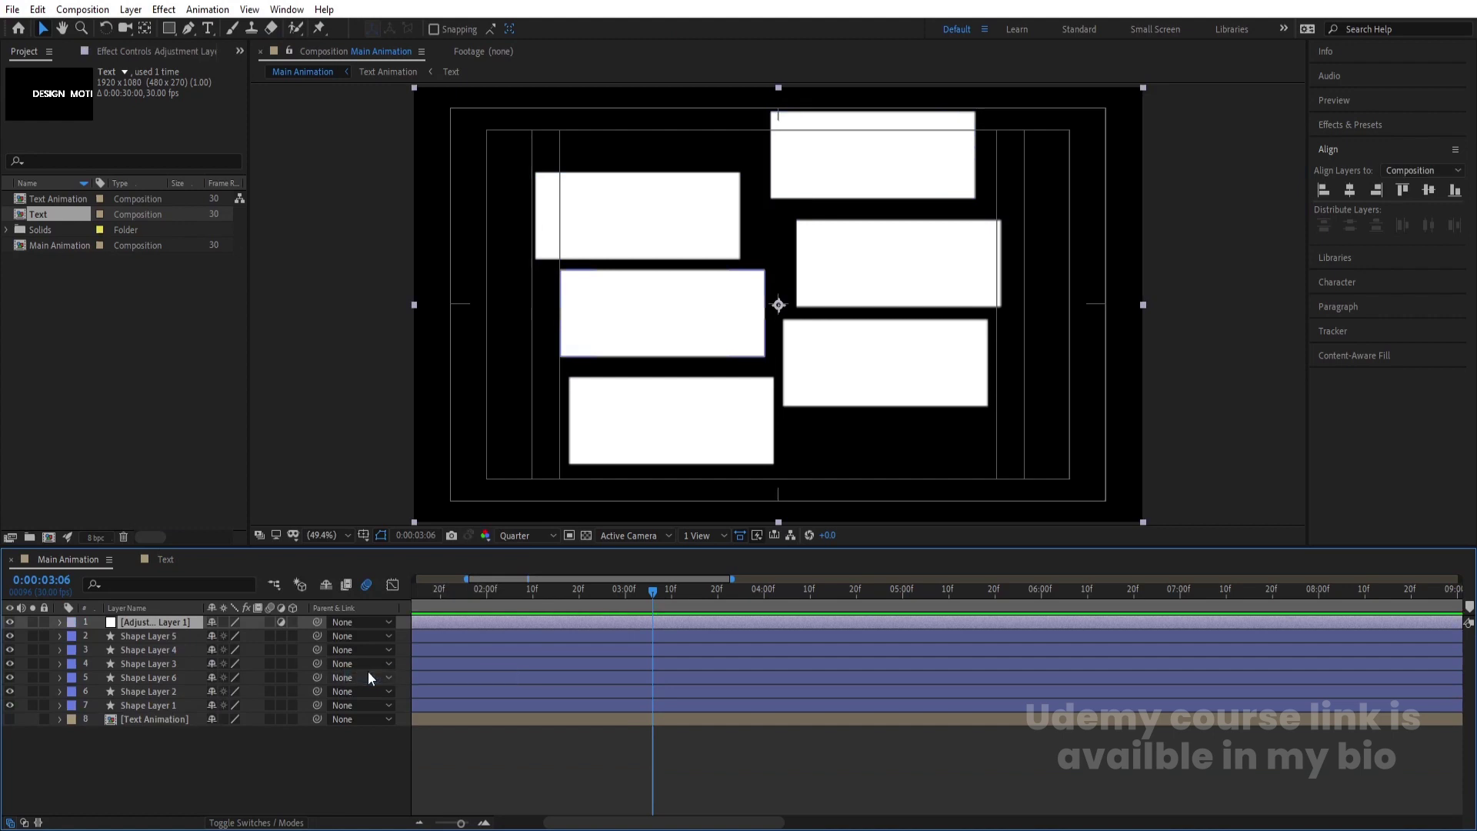
# - Apply Gaussian Blur to the adjustment layer with Blurriness 43.3
pyautogui.click(1361, 128)
pyautogui.click(1383, 145)
pyautogui.write('blur')
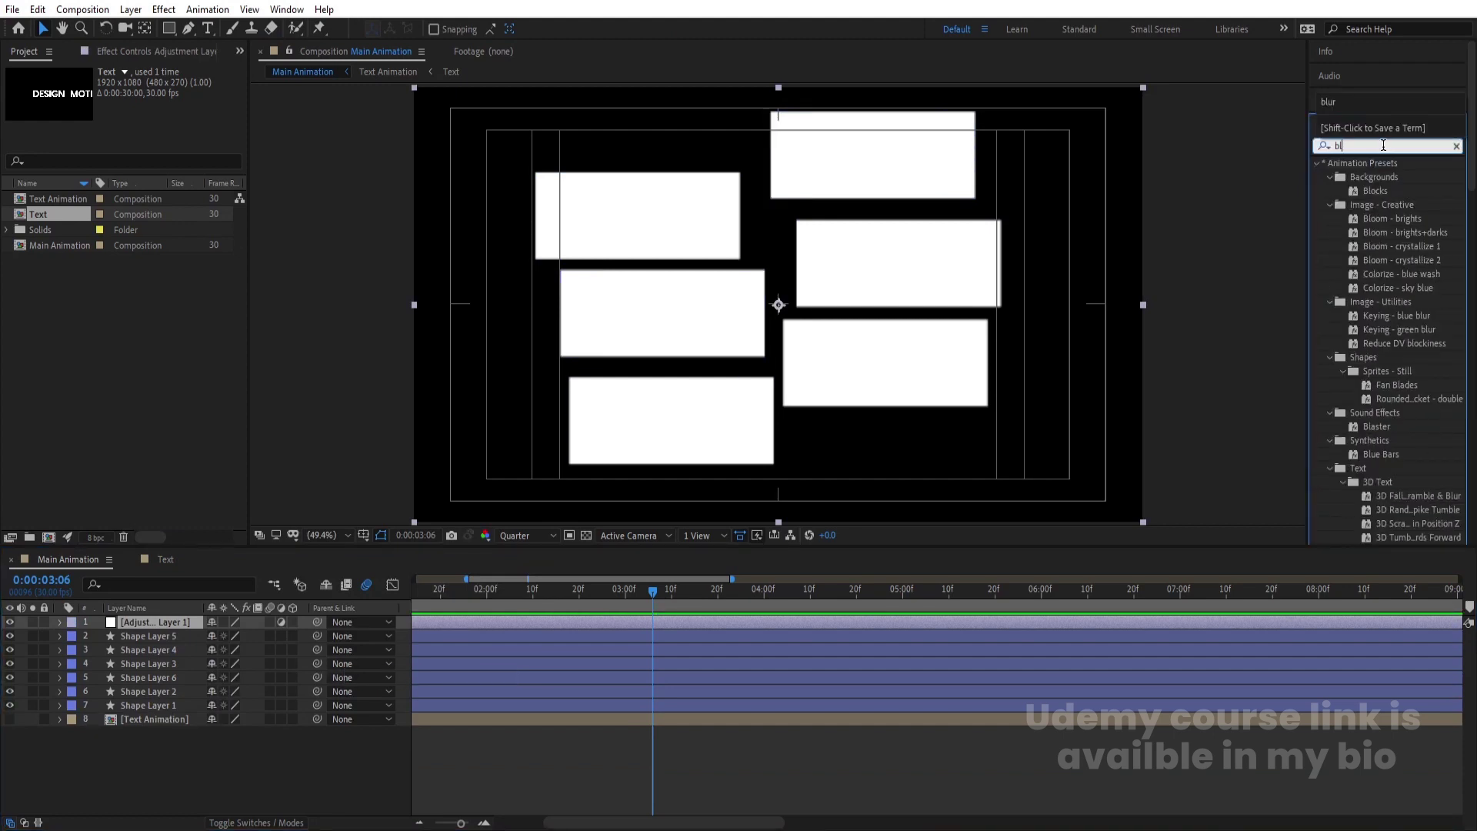
pyautogui.doubleClick(1400, 482)
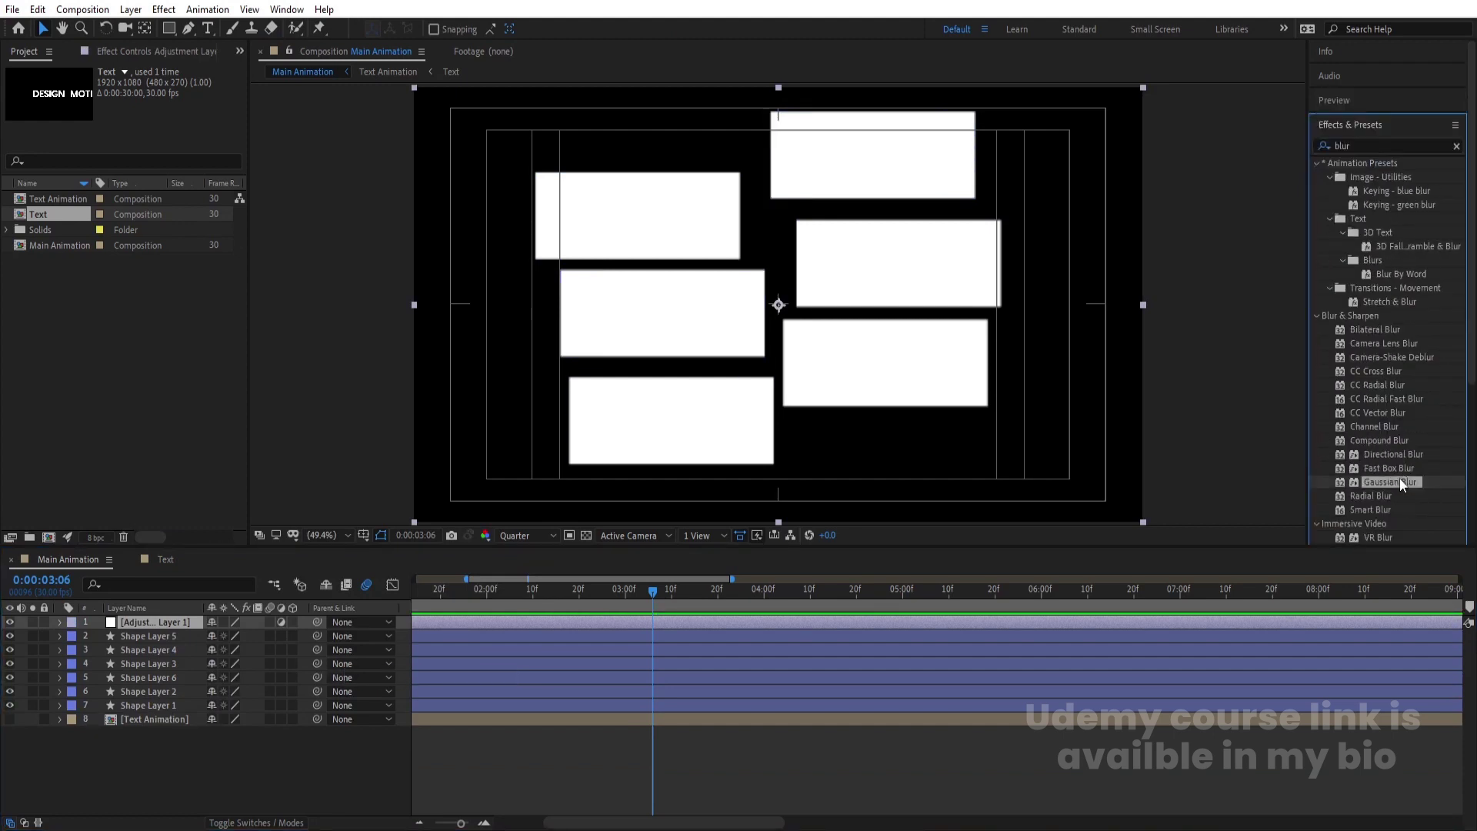
pyautogui.moveTo(142, 98); pyautogui.dragTo(176, 98)
# - Apply the Mosaic effect to the adjustment layer
pyautogui.click(1405, 143)
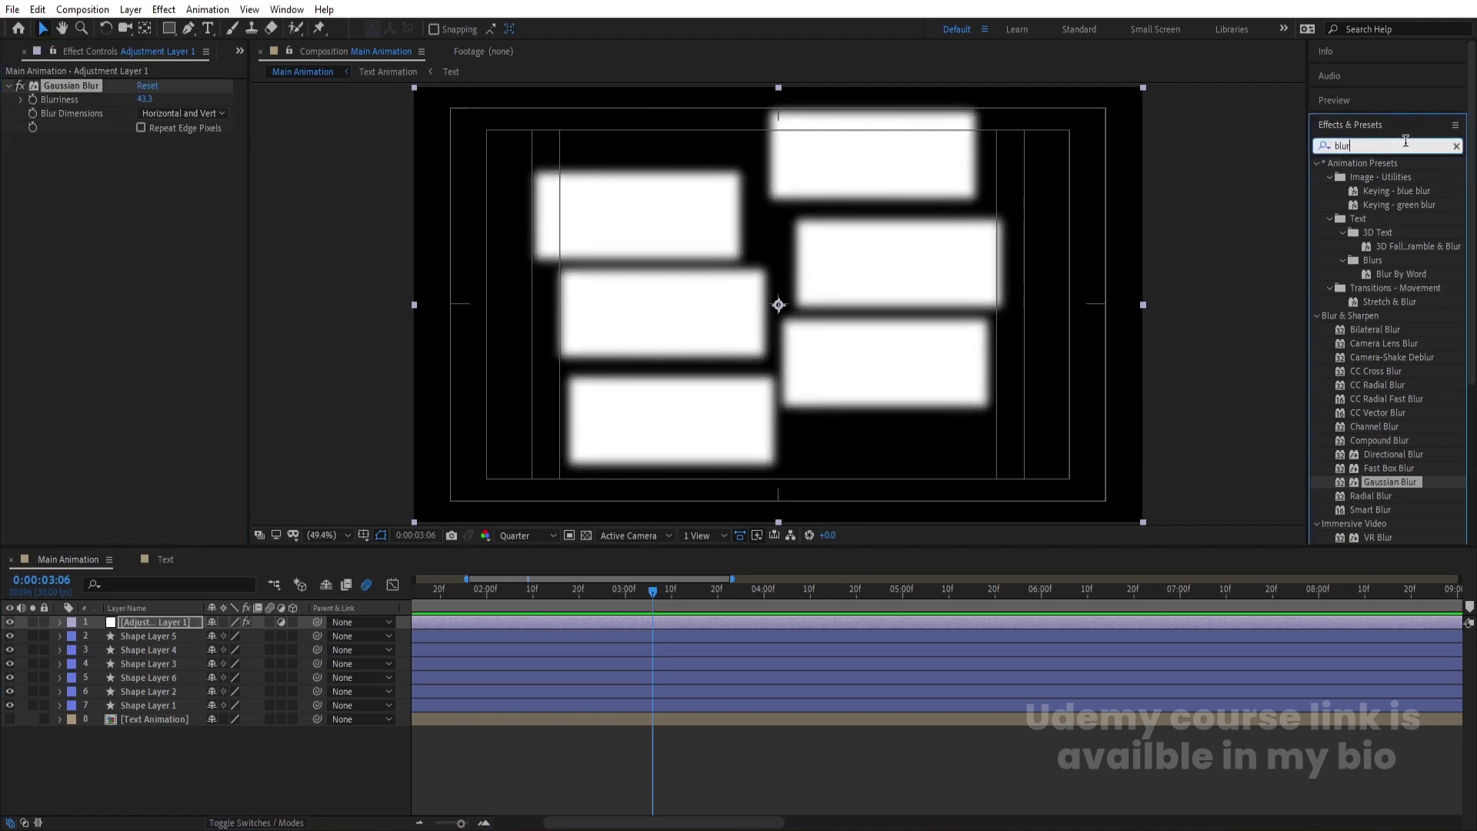
pyautogui.write('mos')
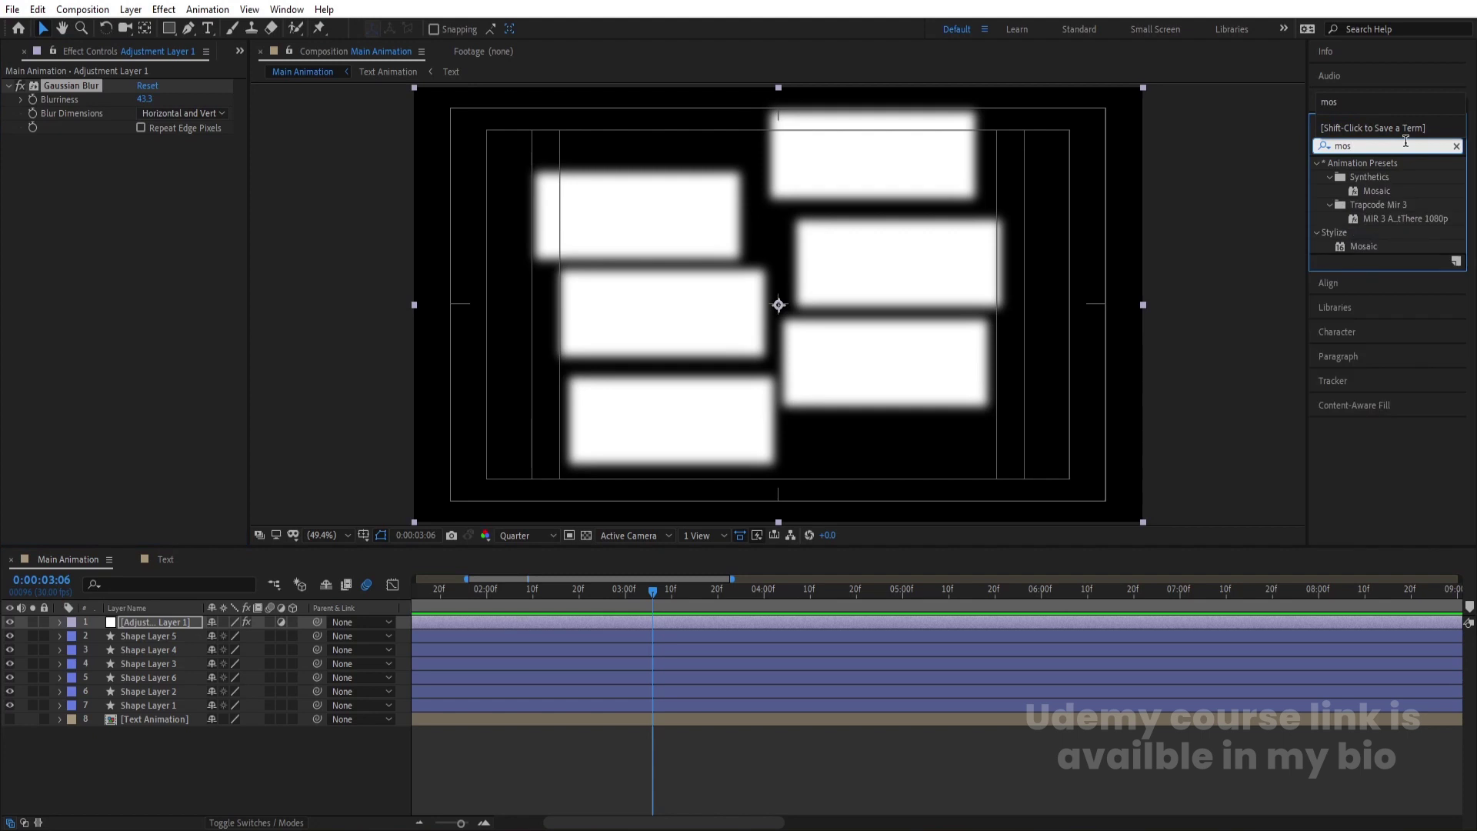
pyautogui.doubleClick(1365, 246)
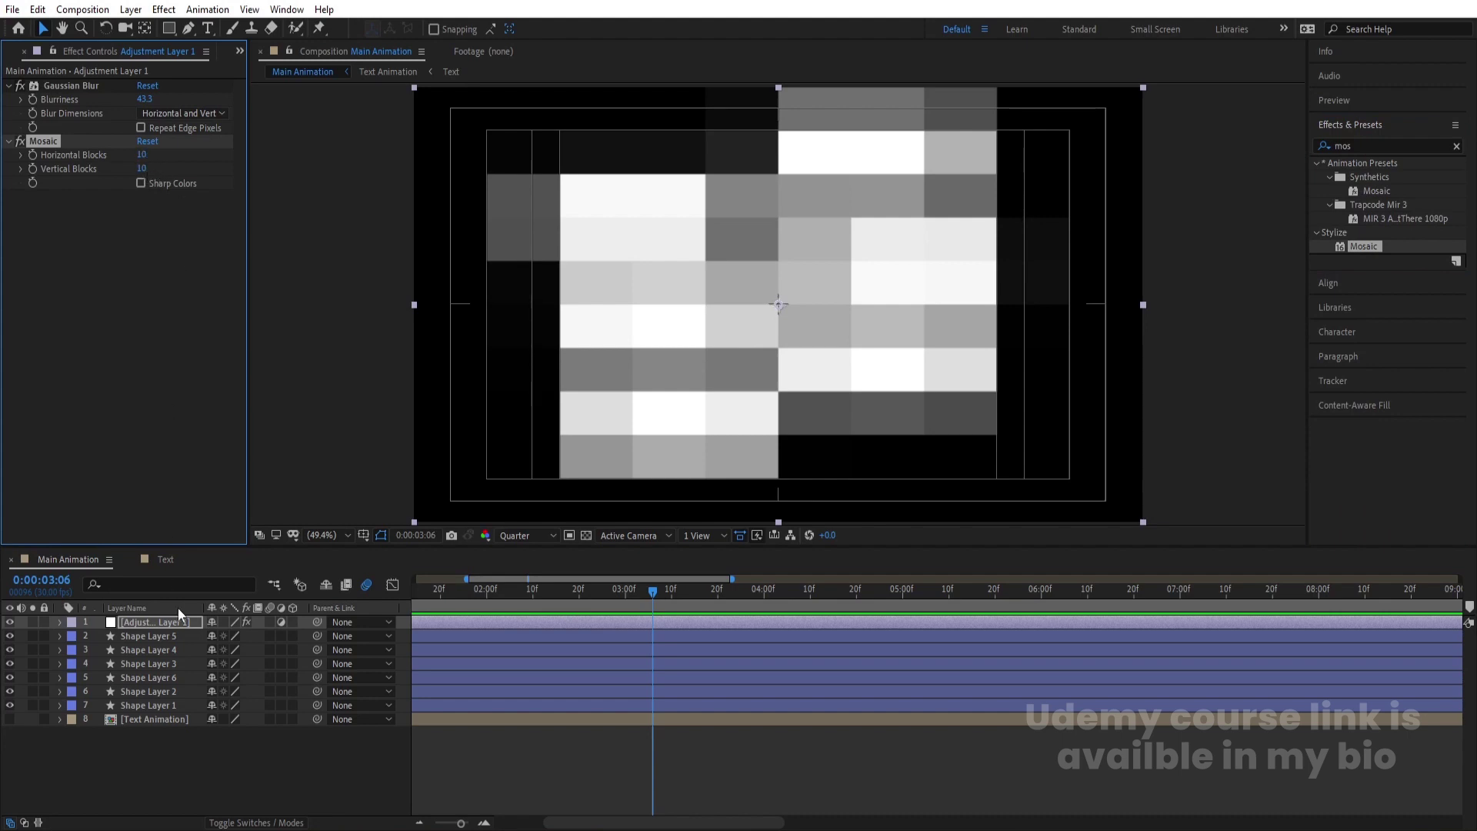
# - Pre-compose the adjustment layer and rectangles into a comp named 'map'
pyautogui.click(134, 704)
pyautogui.keyDown('shift'); pyautogui.click(134, 621); pyautogui.keyUp('shift')
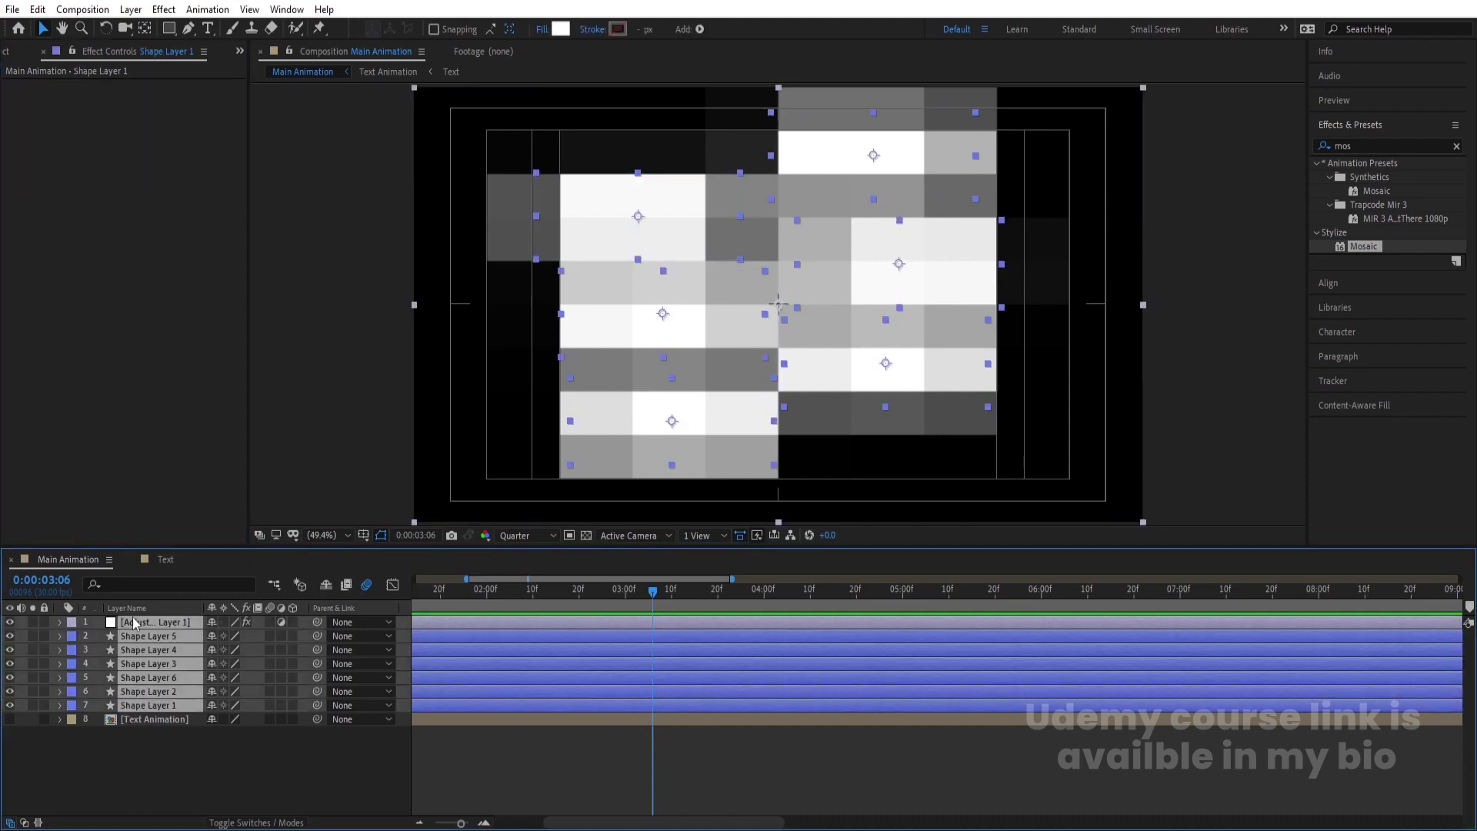
pyautogui.hotkey('ctrl', 'shift', 'c')
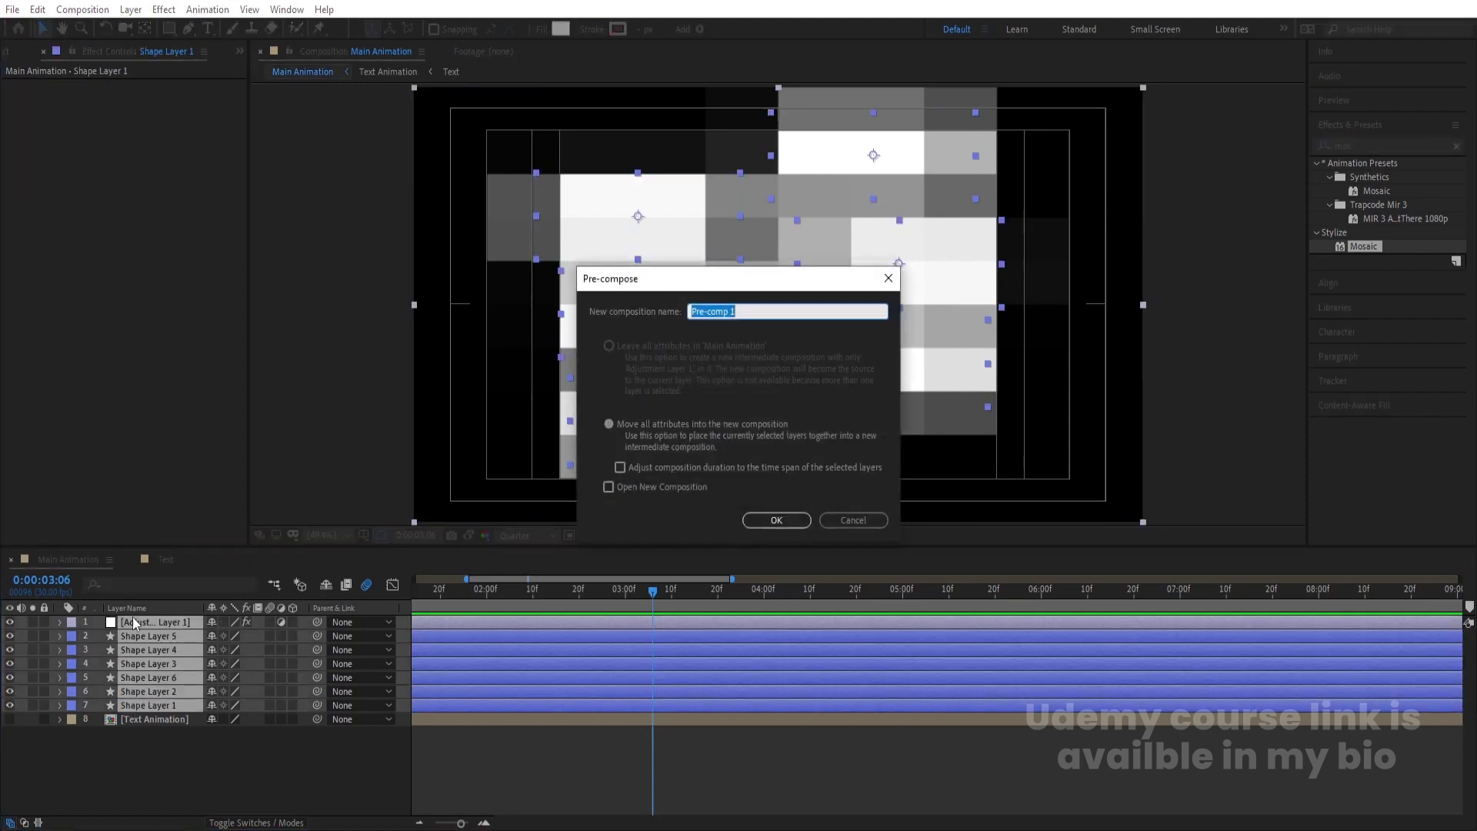
pyautogui.write('map')
pyautogui.press('Return')
# - Hide the map layer, show the Text Animation layer, and select it
pyautogui.click(11, 635)
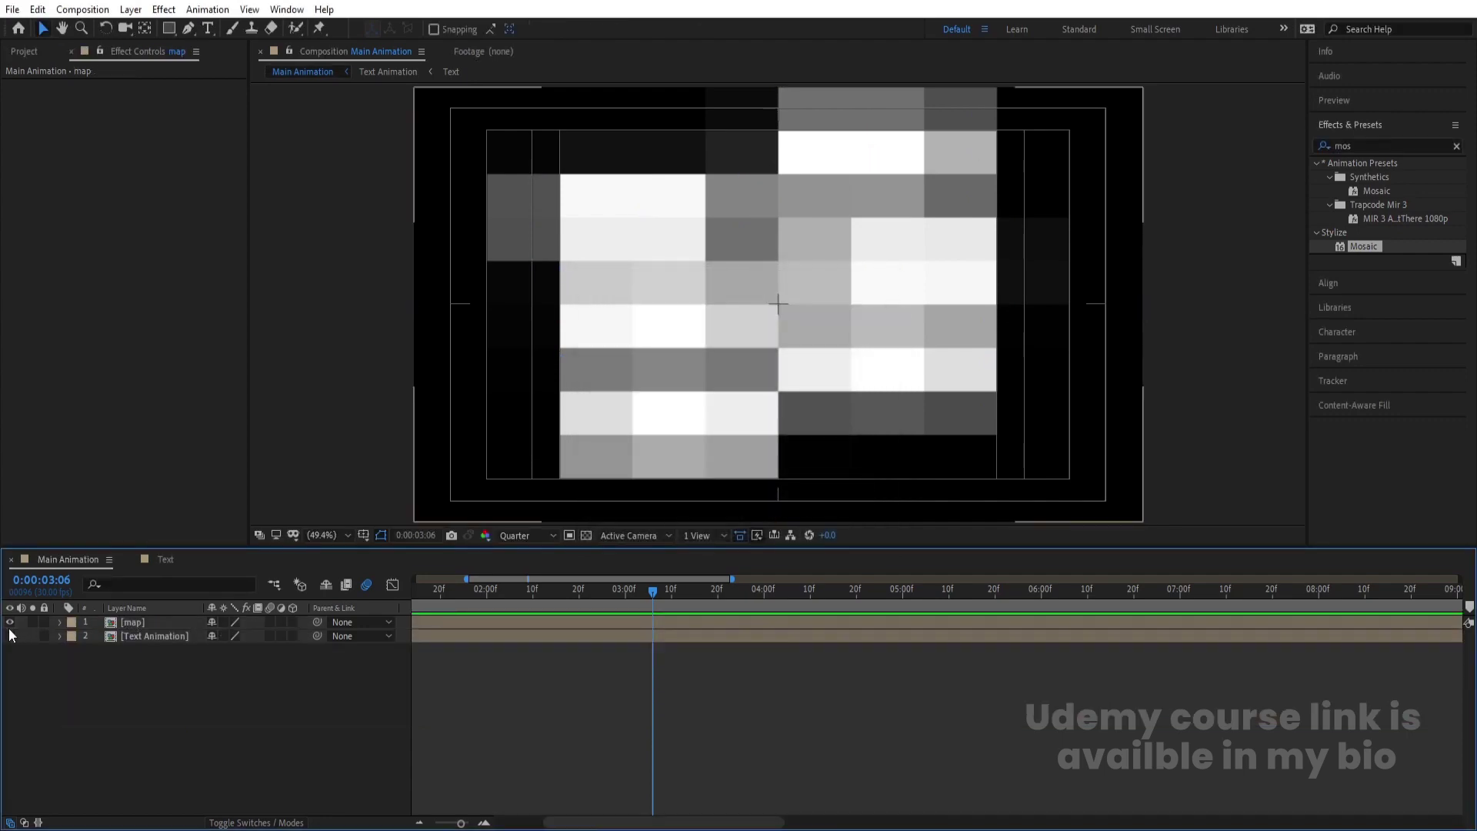
pyautogui.click(9, 622)
pyautogui.click(10, 636)
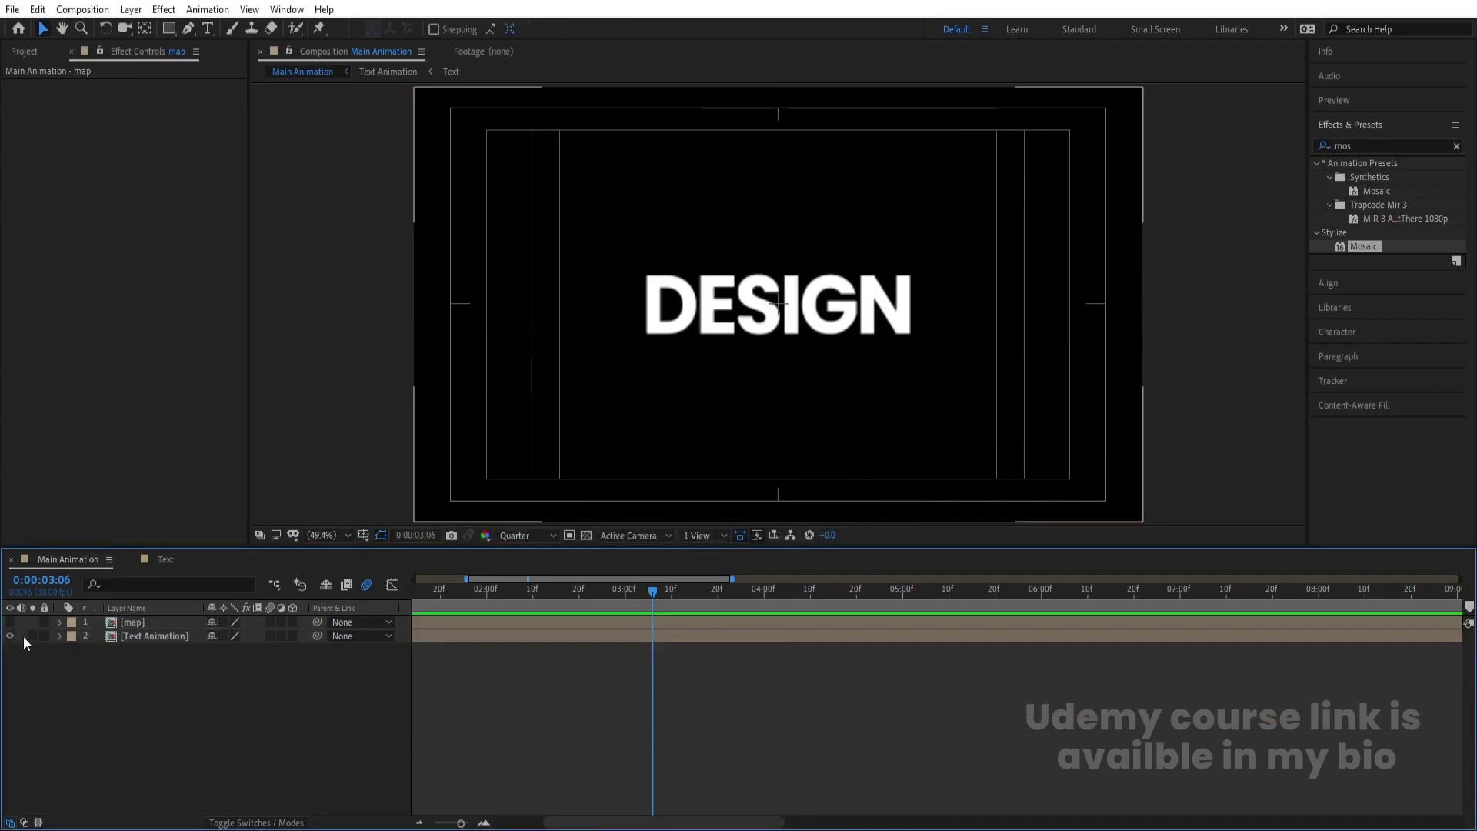
pyautogui.click(142, 639)
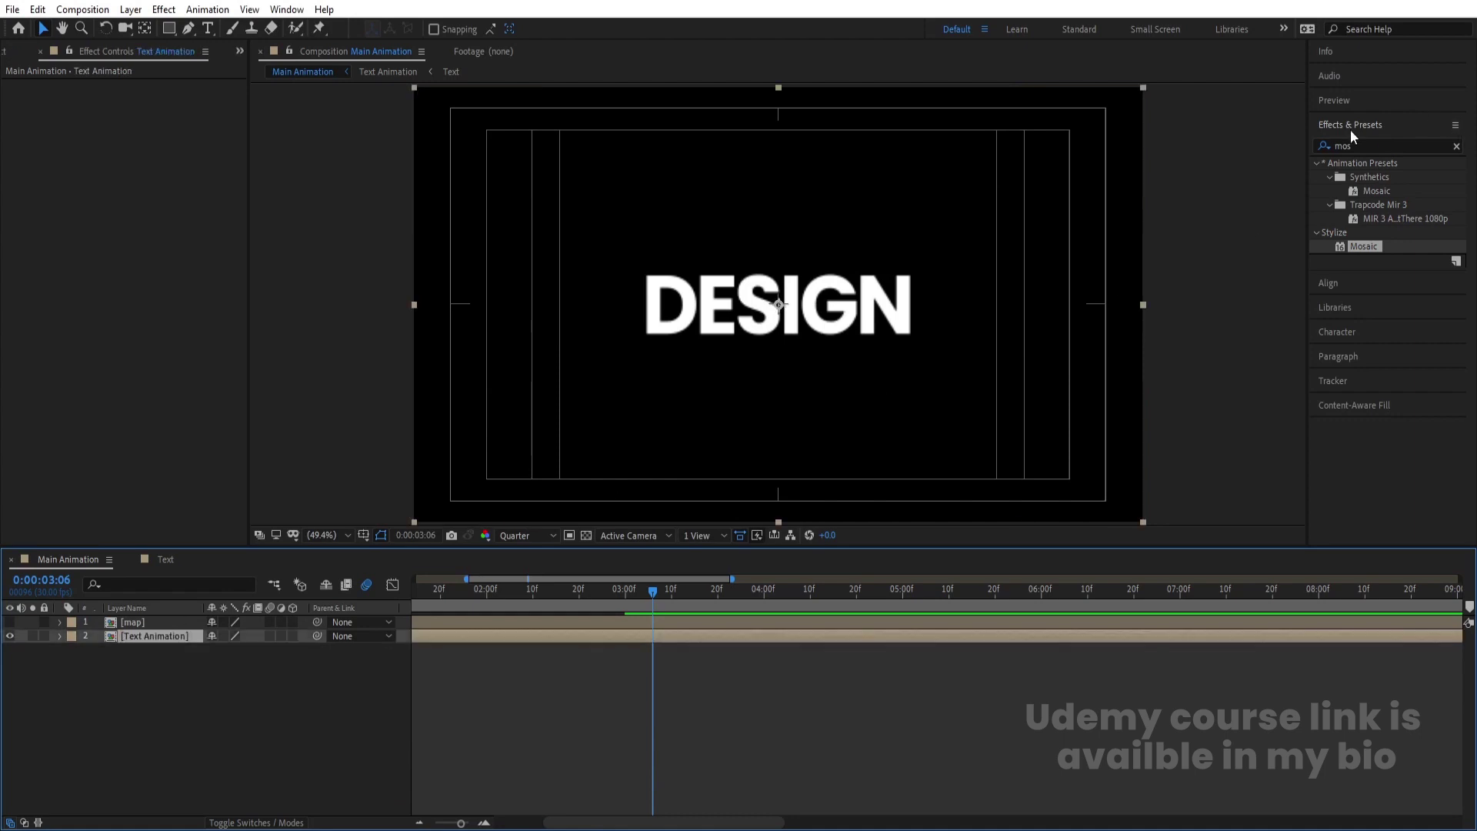
# - Apply Time Displacement to Text Animation using map as the displacement layer
pyautogui.click(1369, 147)
pyautogui.write('time')
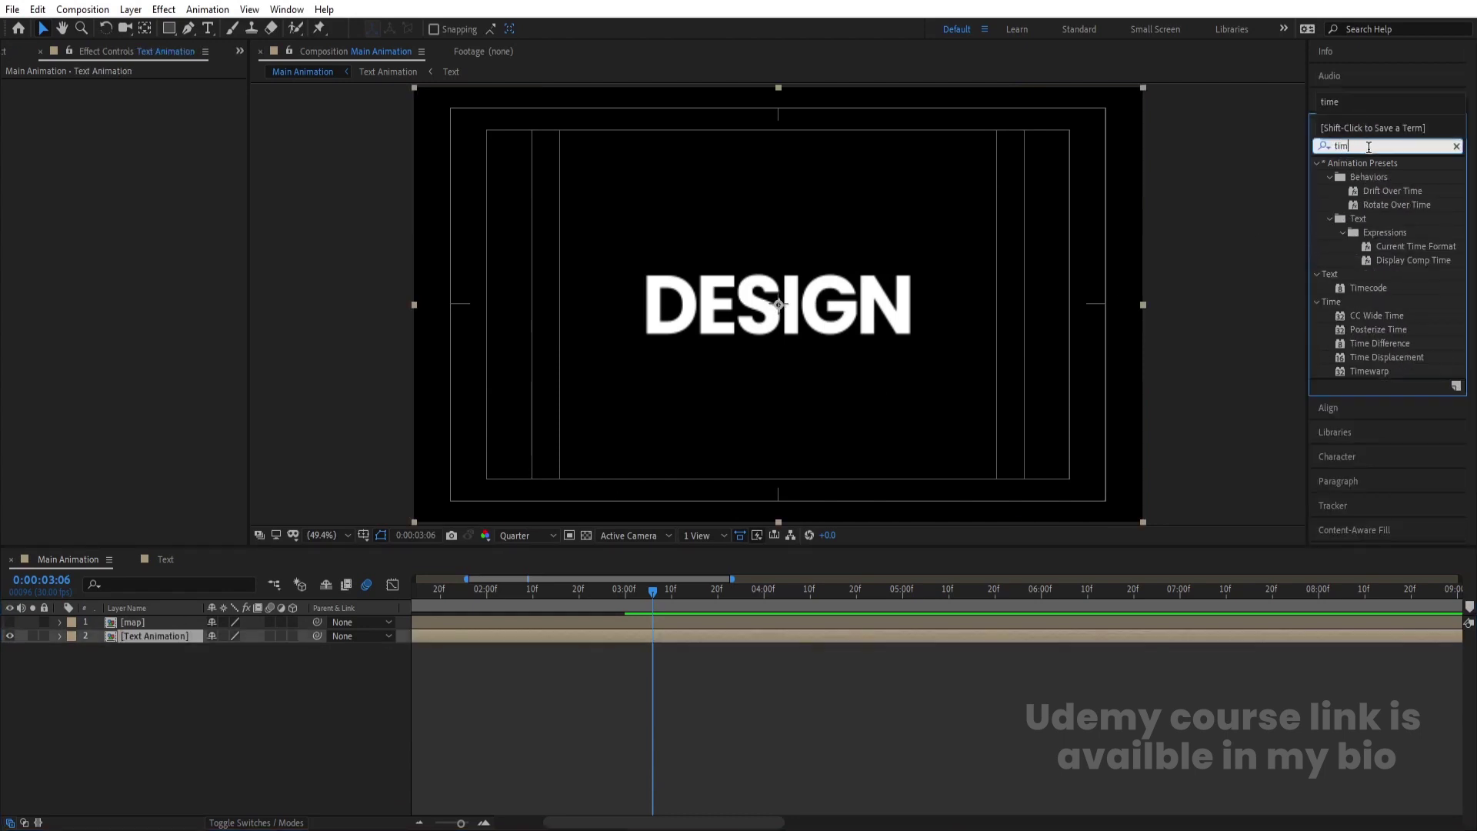
pyautogui.doubleClick(1373, 357)
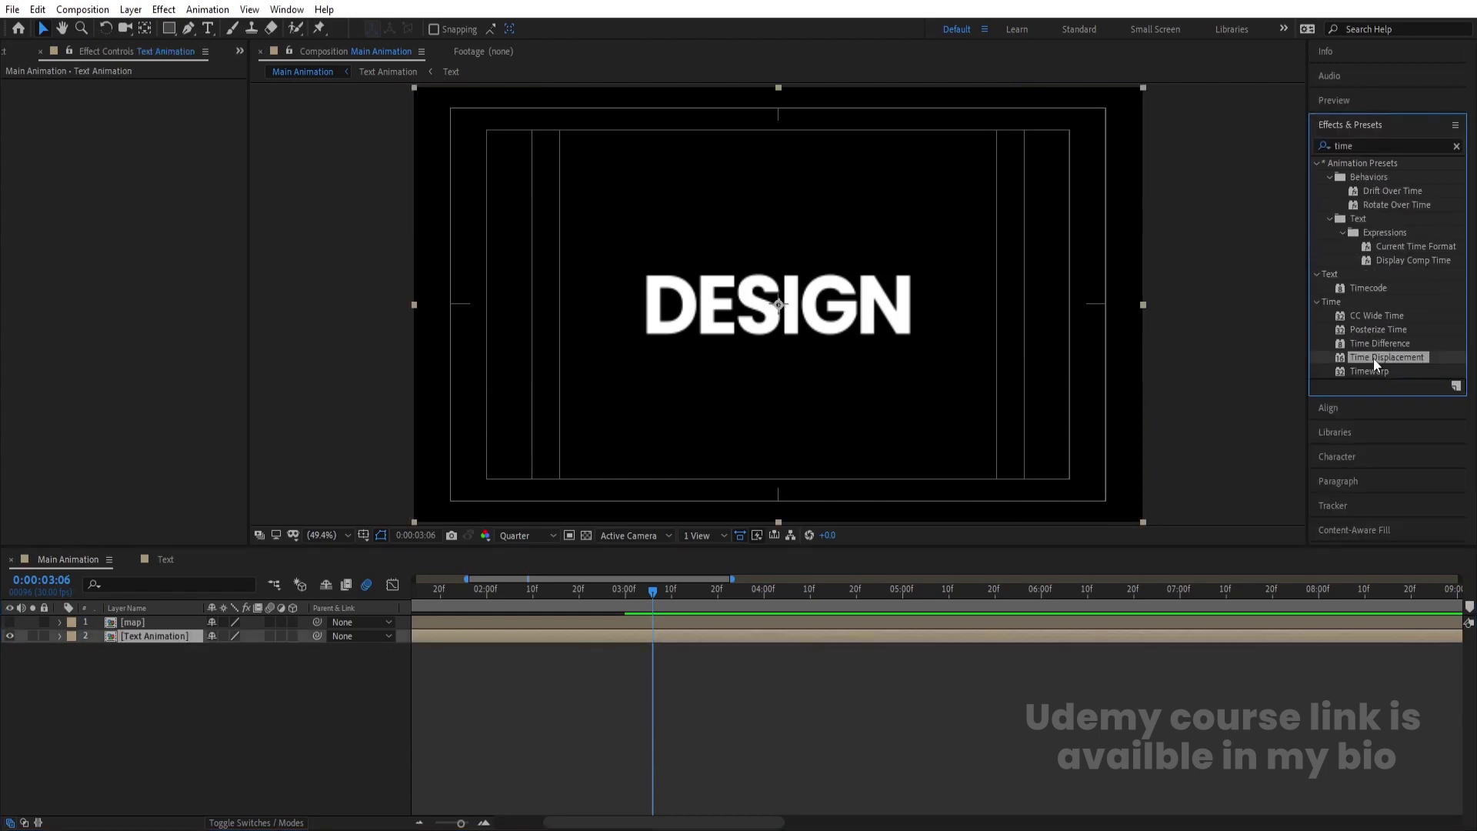
pyautogui.click(163, 100)
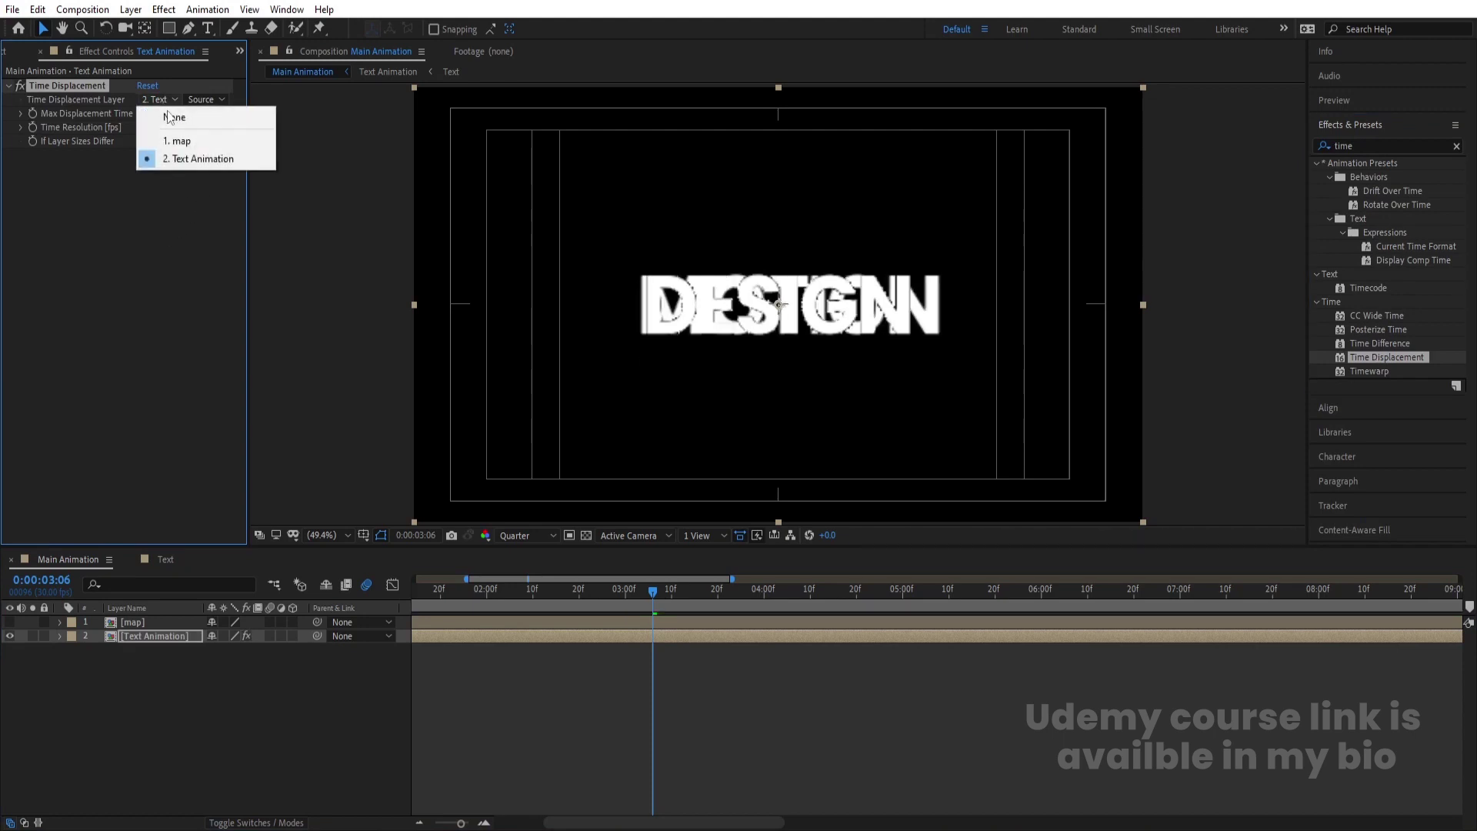
pyautogui.click(171, 138)
# - Preview the displacement from about 1:28, then select both map and Text Animation
pyautogui.click(469, 589)
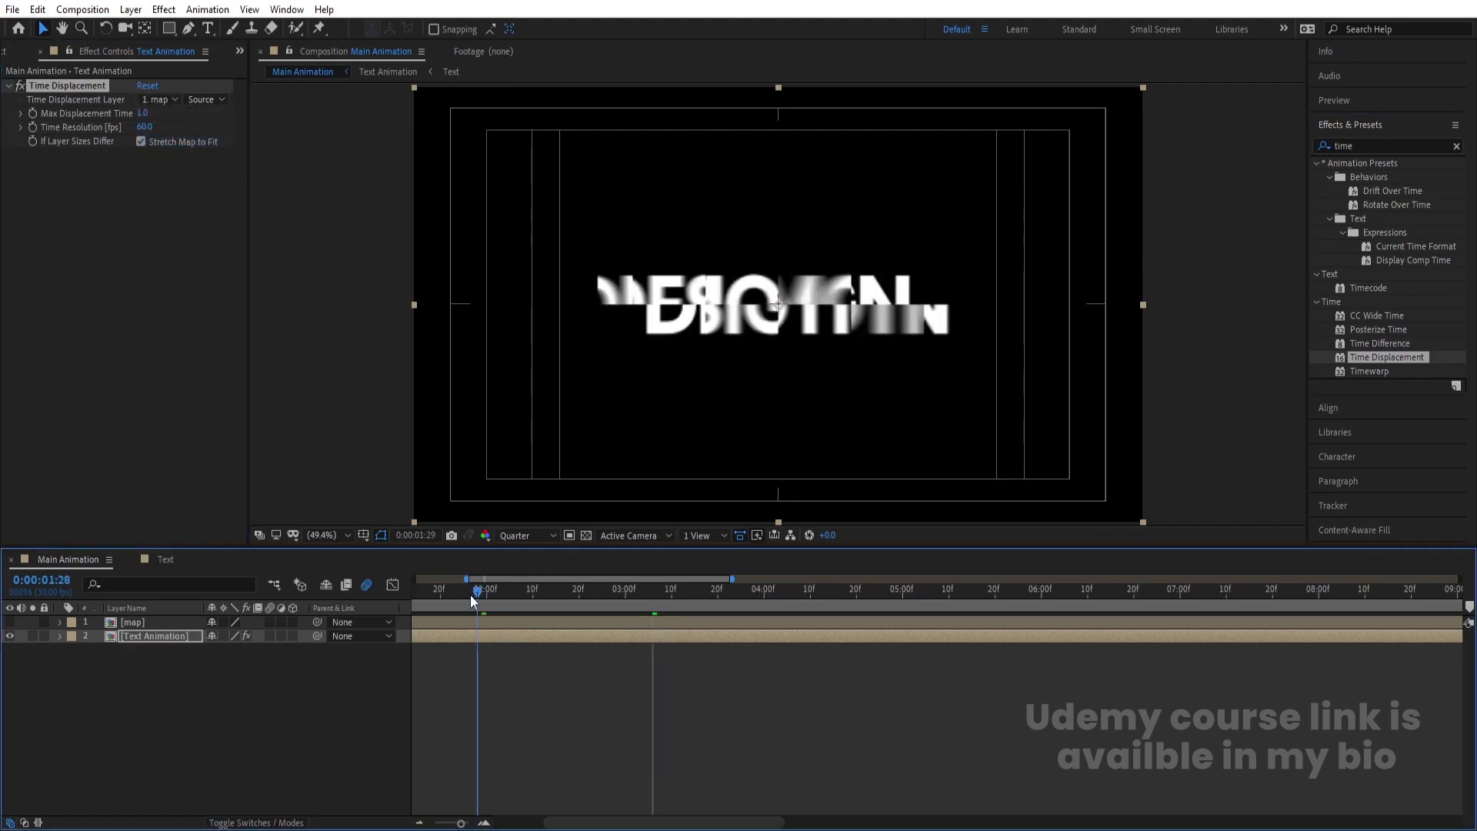
pyautogui.press('space')
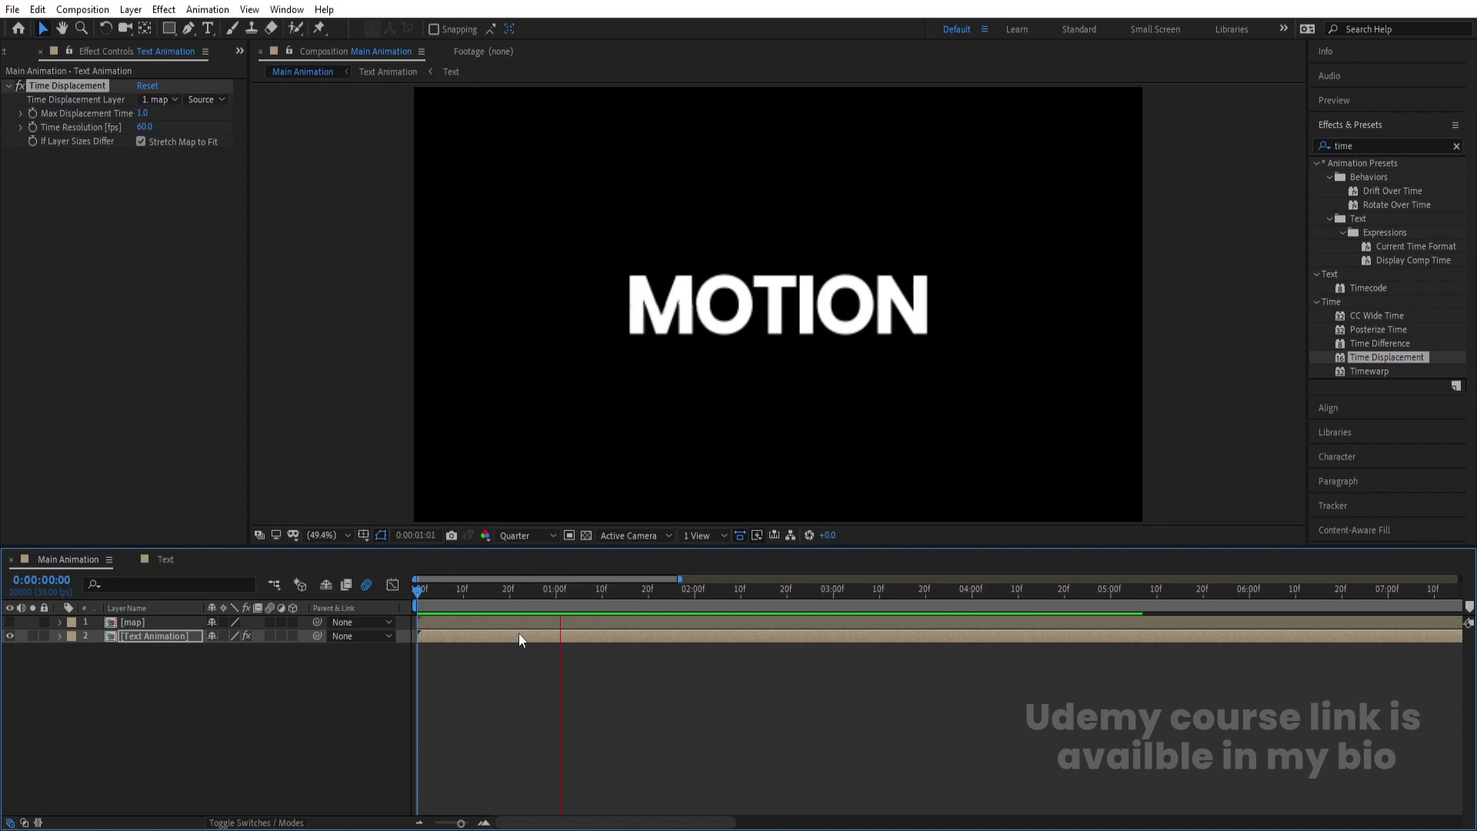
pyautogui.press('space')
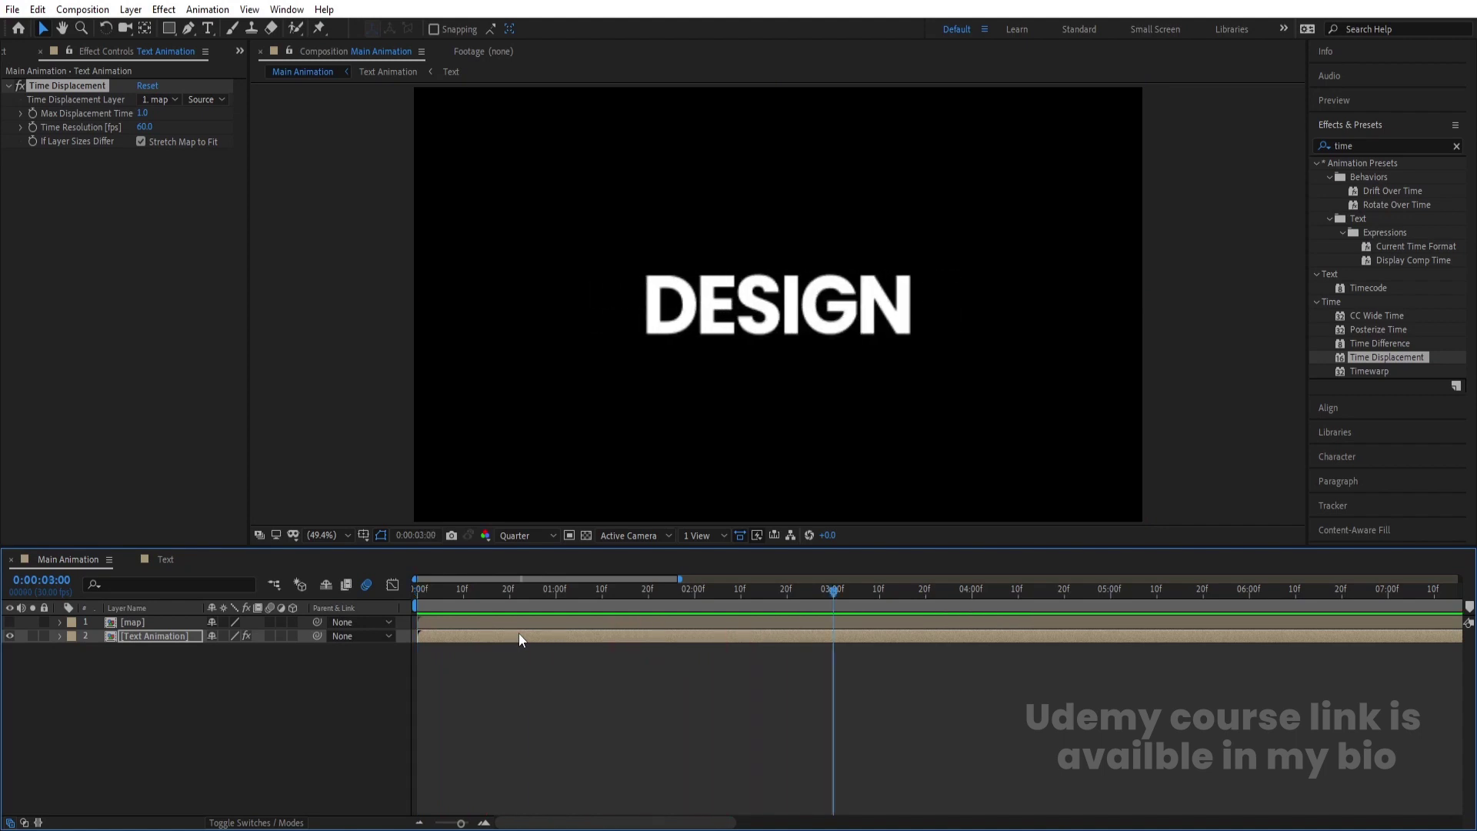
pyautogui.press('-')
pyautogui.click(281, 694)
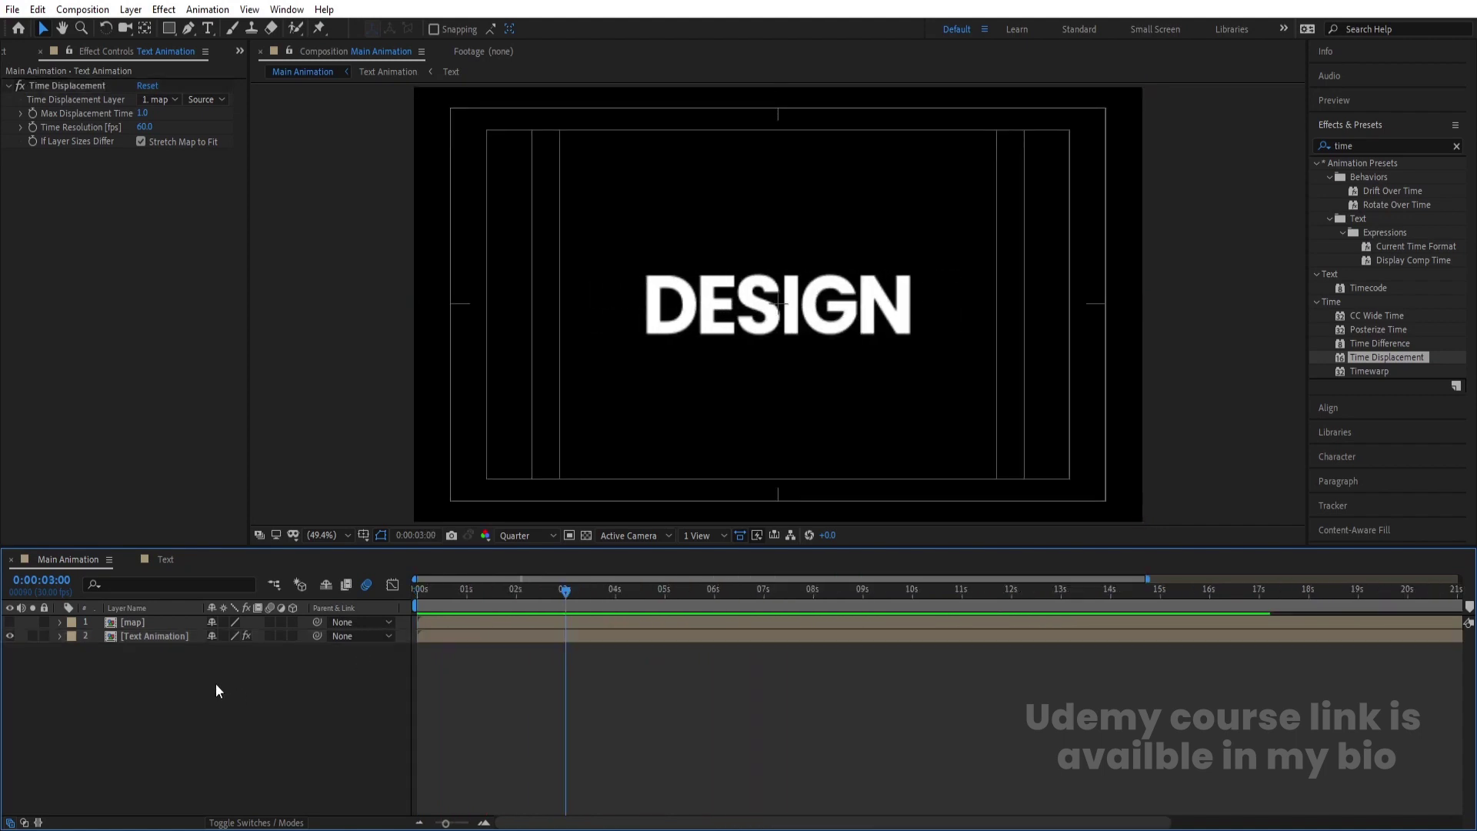
pyautogui.moveTo(189, 684); pyautogui.dragTo(137, 626)
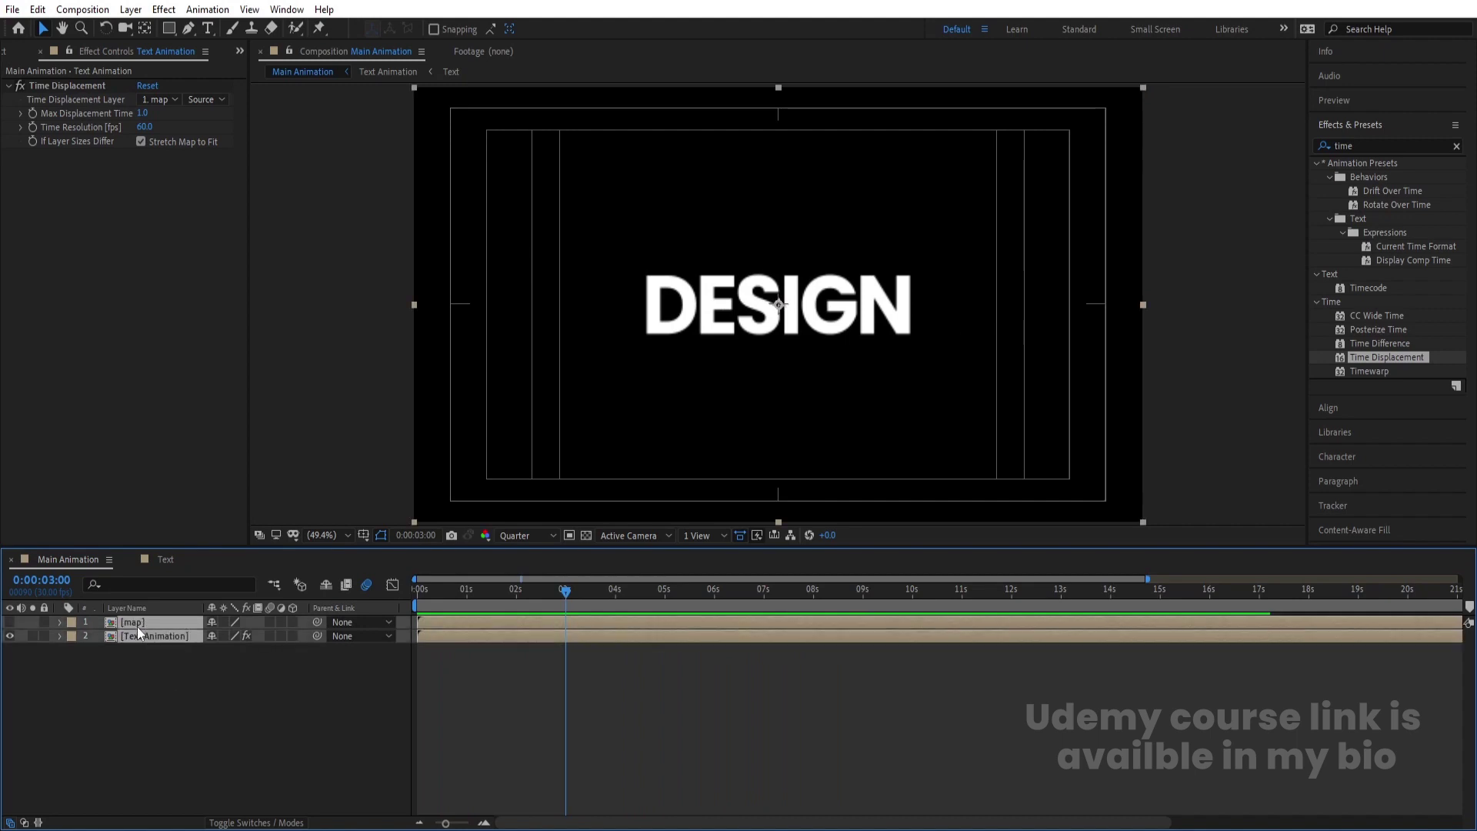
# - Pre-compose both layers into a comp named 'Final Animation'
pyautogui.hotkey('ctrl', 'shift', 'c')
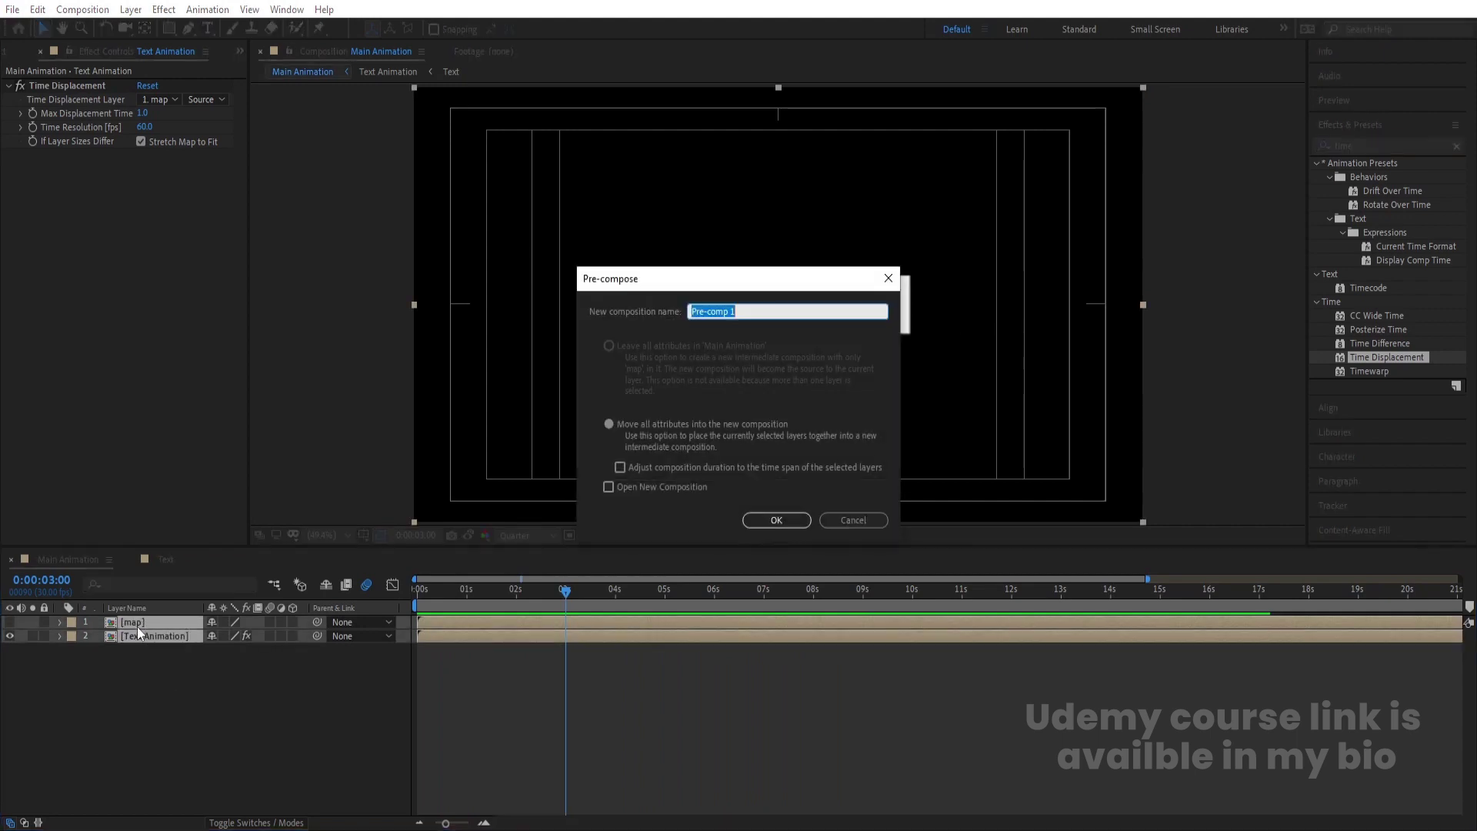
pyautogui.write('Final Animation')
pyautogui.press('Return')
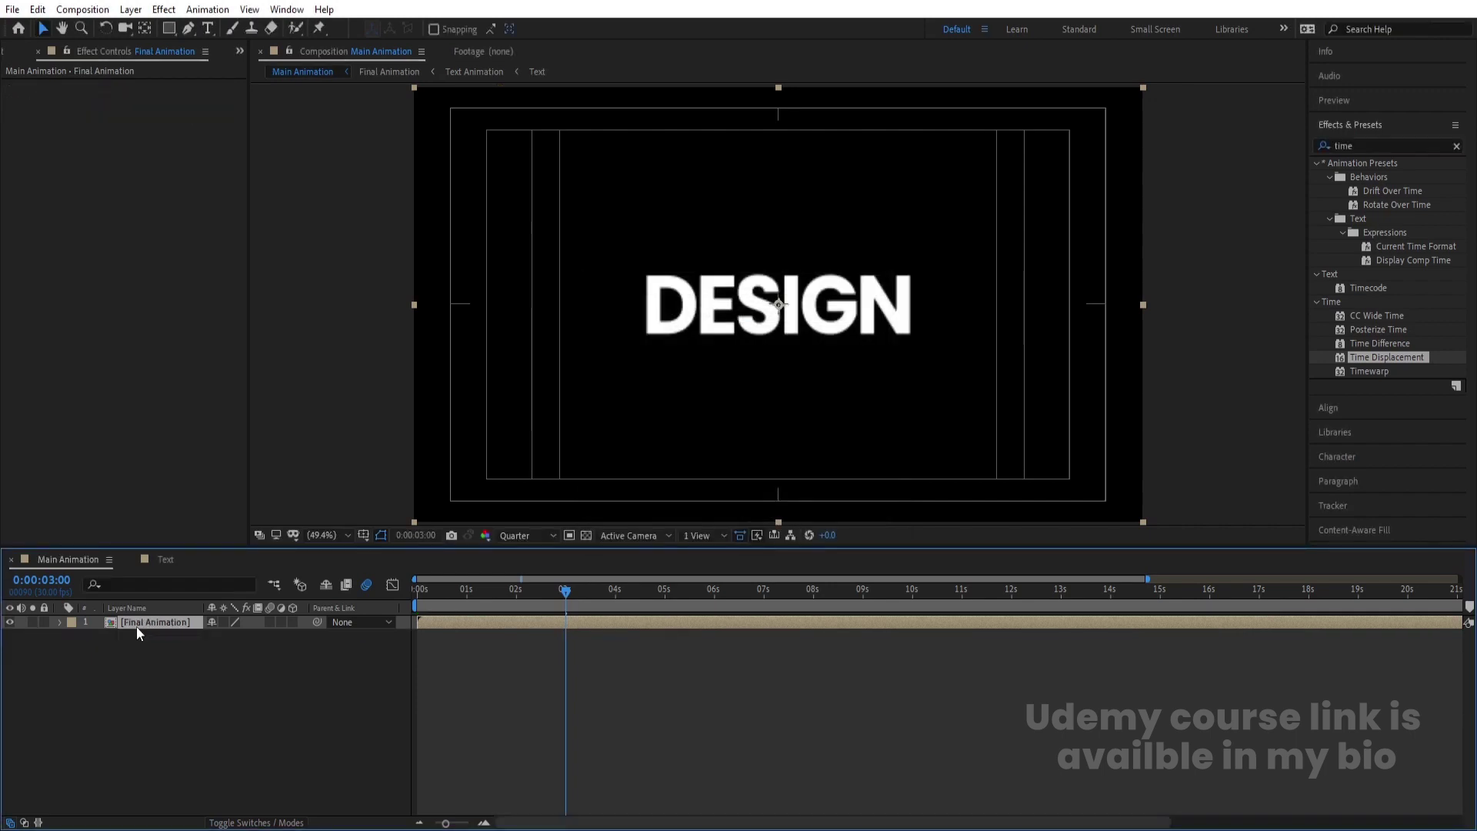
# - Duplicate the Final Animation layer and return the playhead to frame 0
pyautogui.hotkey('ctrl', 'd')
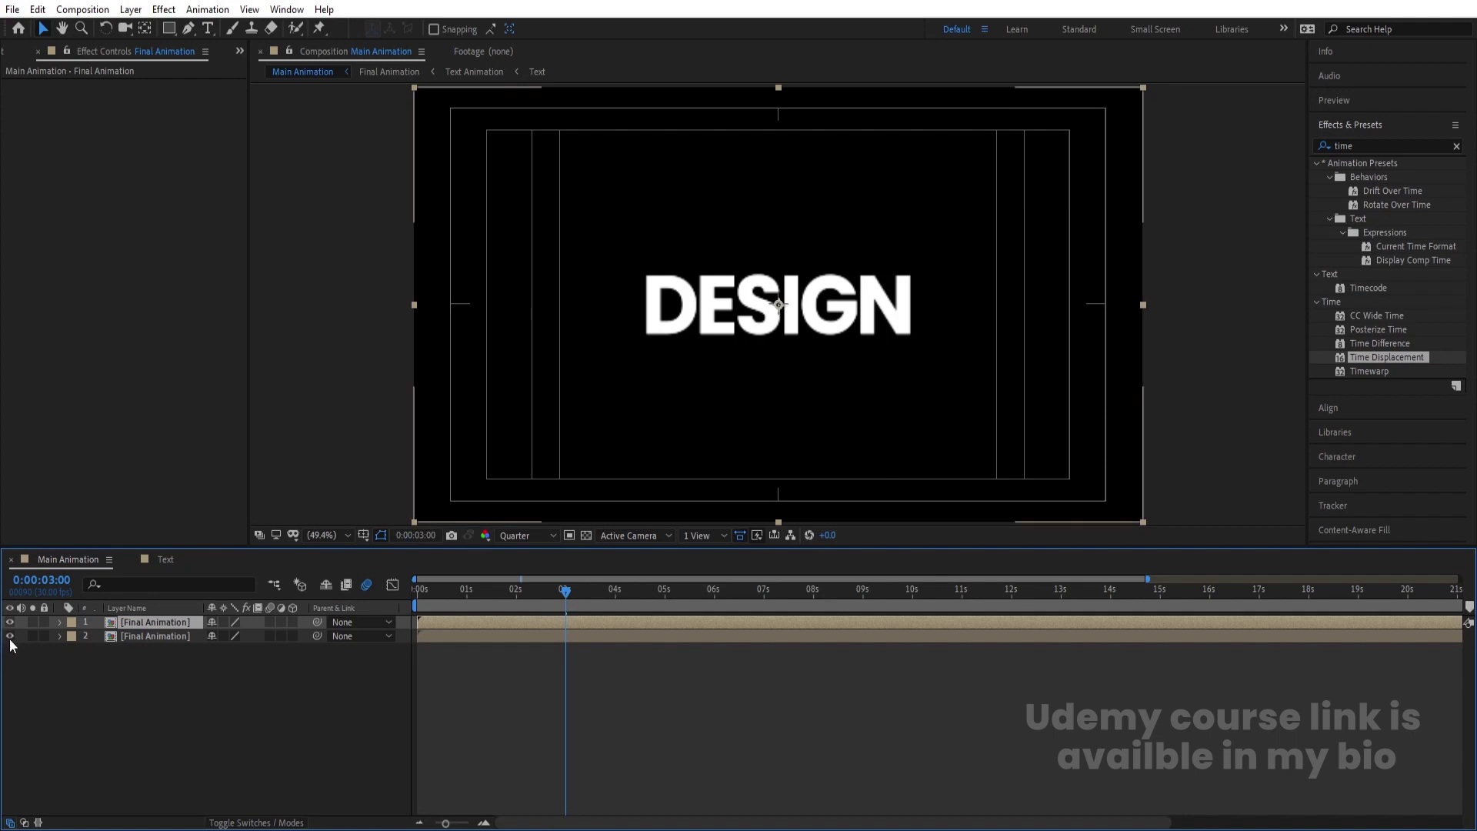
pyautogui.moveTo(455, 584); pyautogui.dragTo(389, 586)
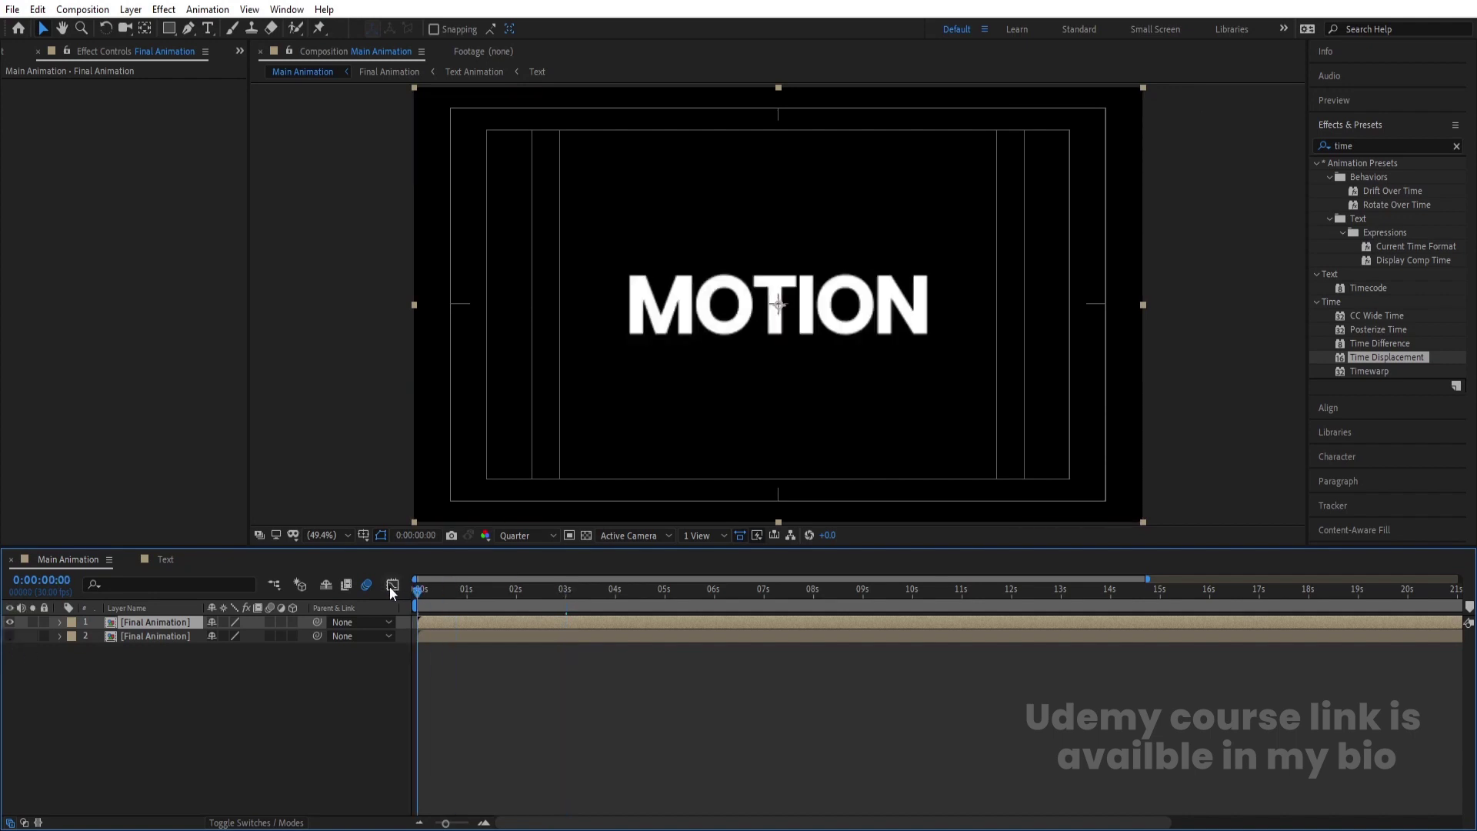
pyautogui.click(1376, 145)
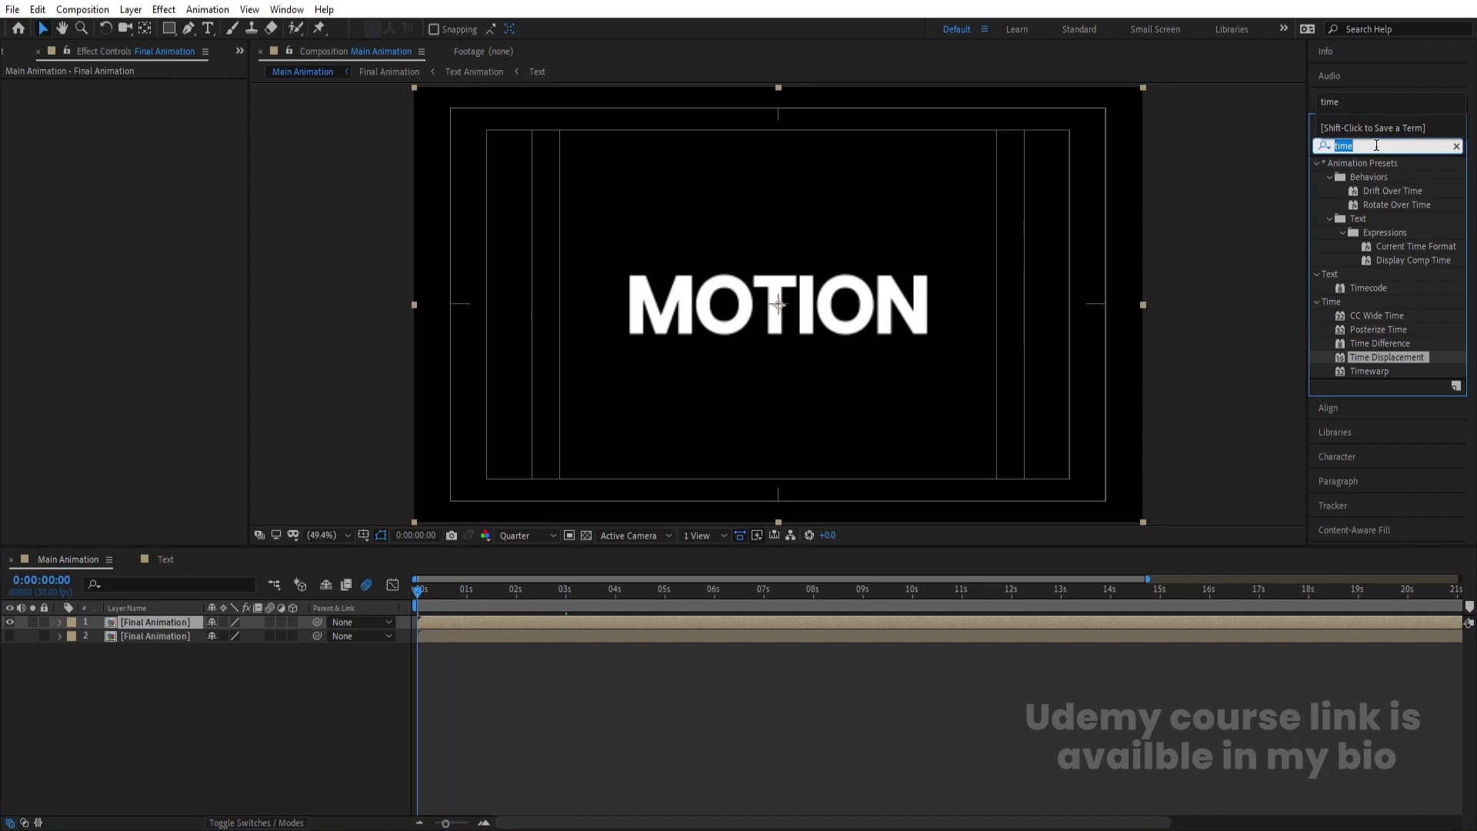
# - Apply Find Edges with Invert to the top Final Animation copy
pyautogui.write('fin')
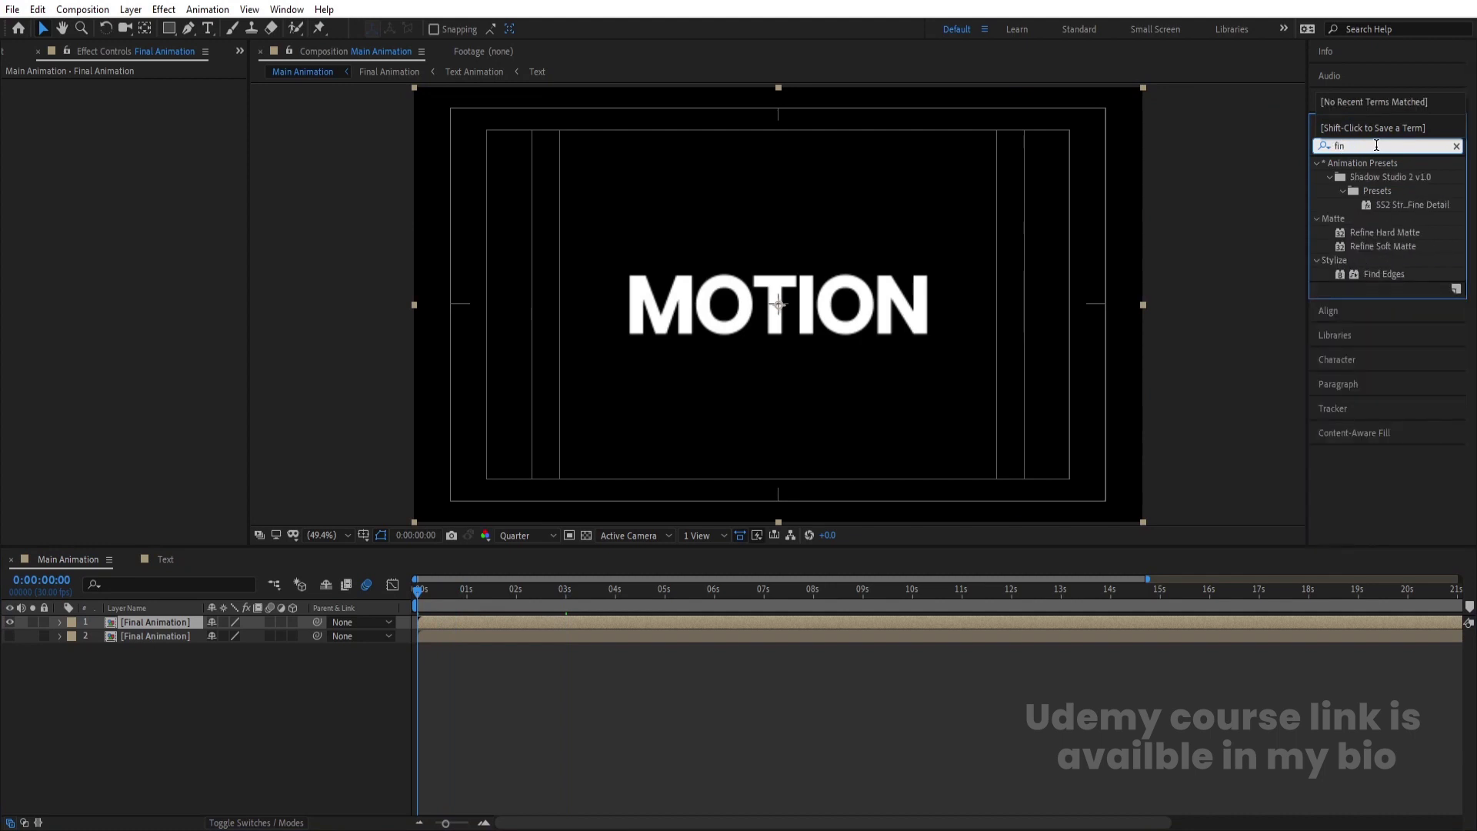
pyautogui.doubleClick(1377, 277)
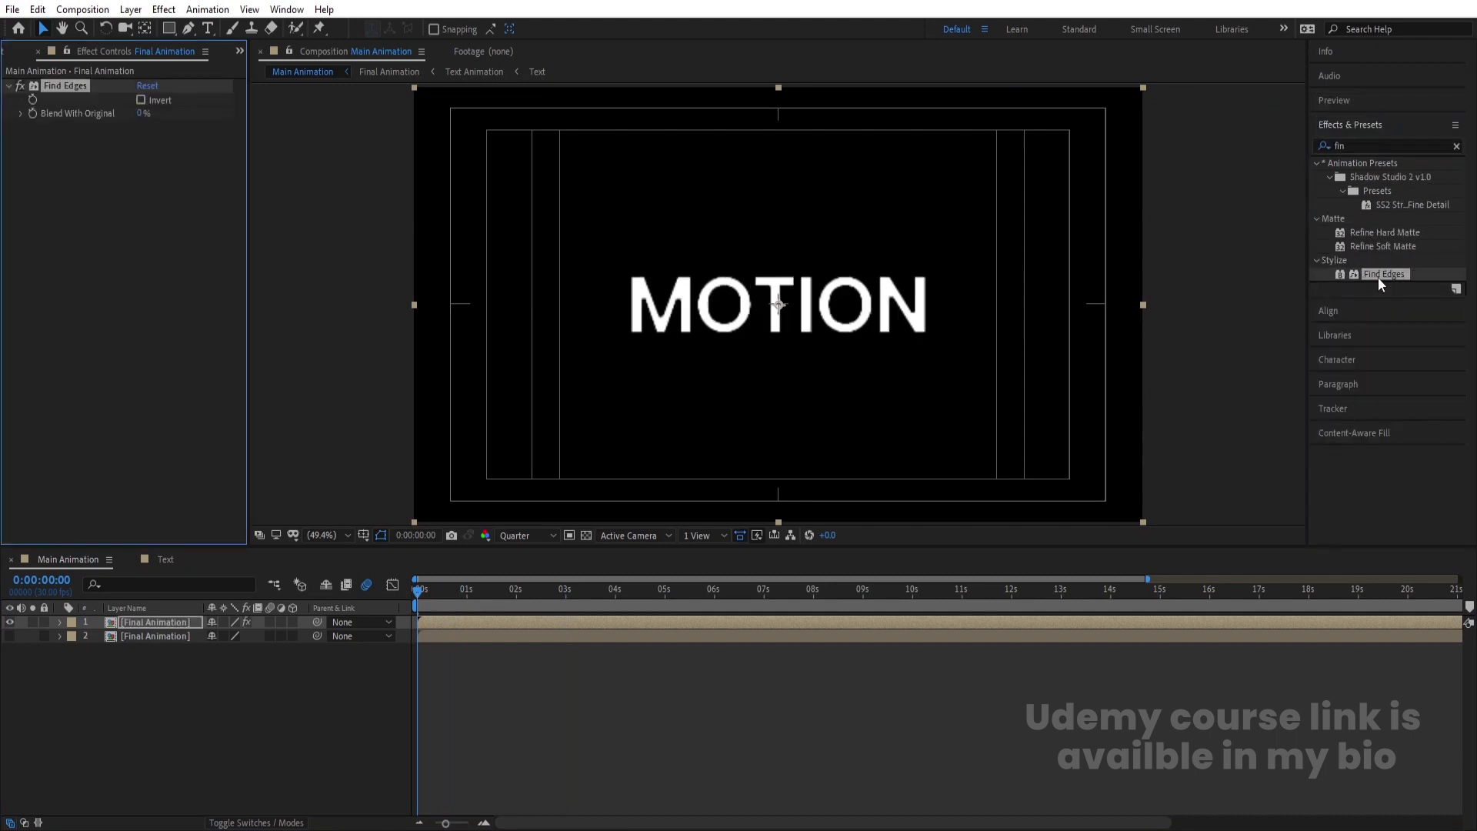
pyautogui.click(142, 101)
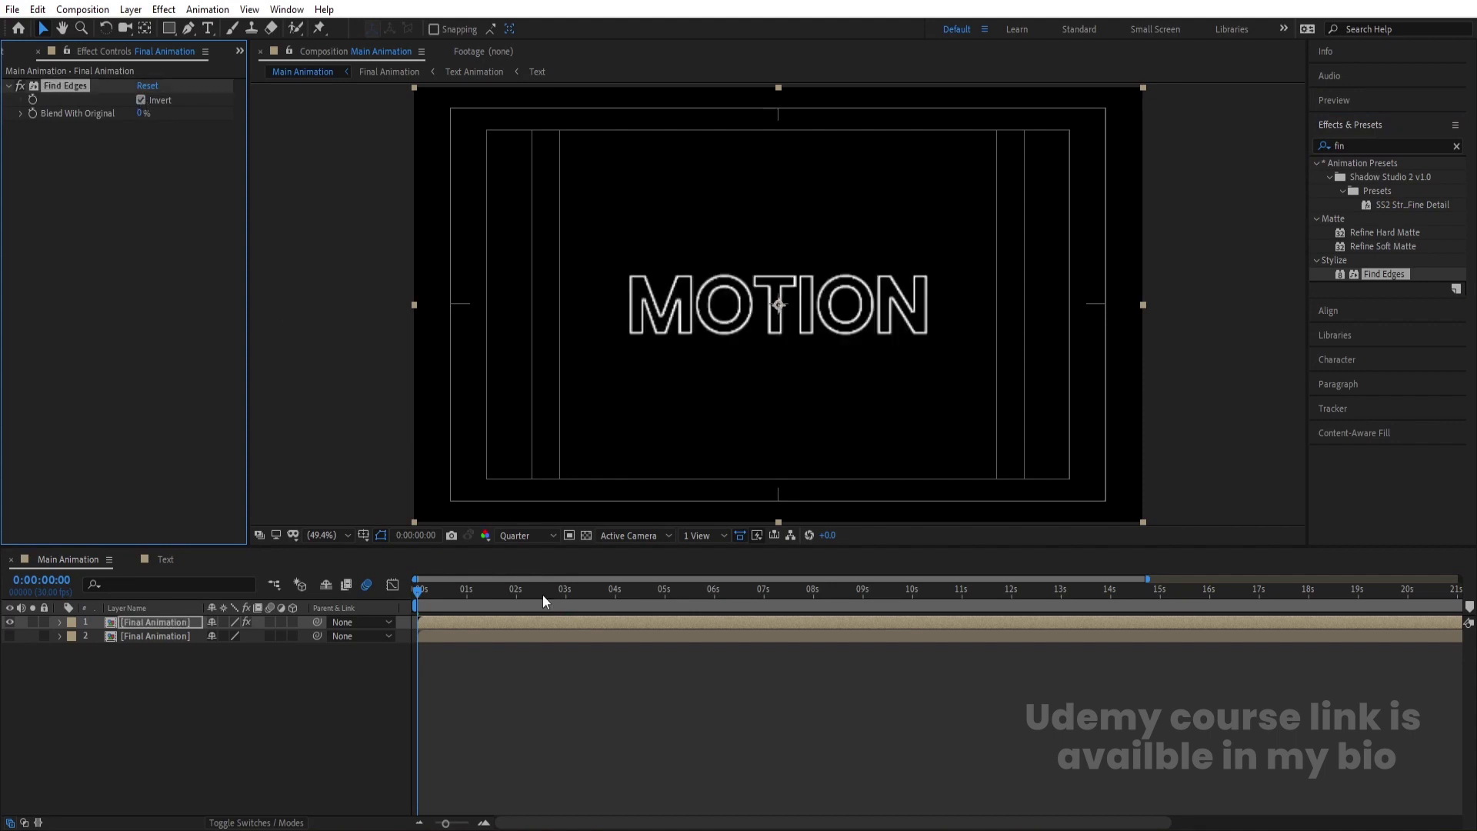
# - Set the viewer resolution to Full and move the current time to frame 20
pyautogui.click(527, 539)
pyautogui.click(528, 571)
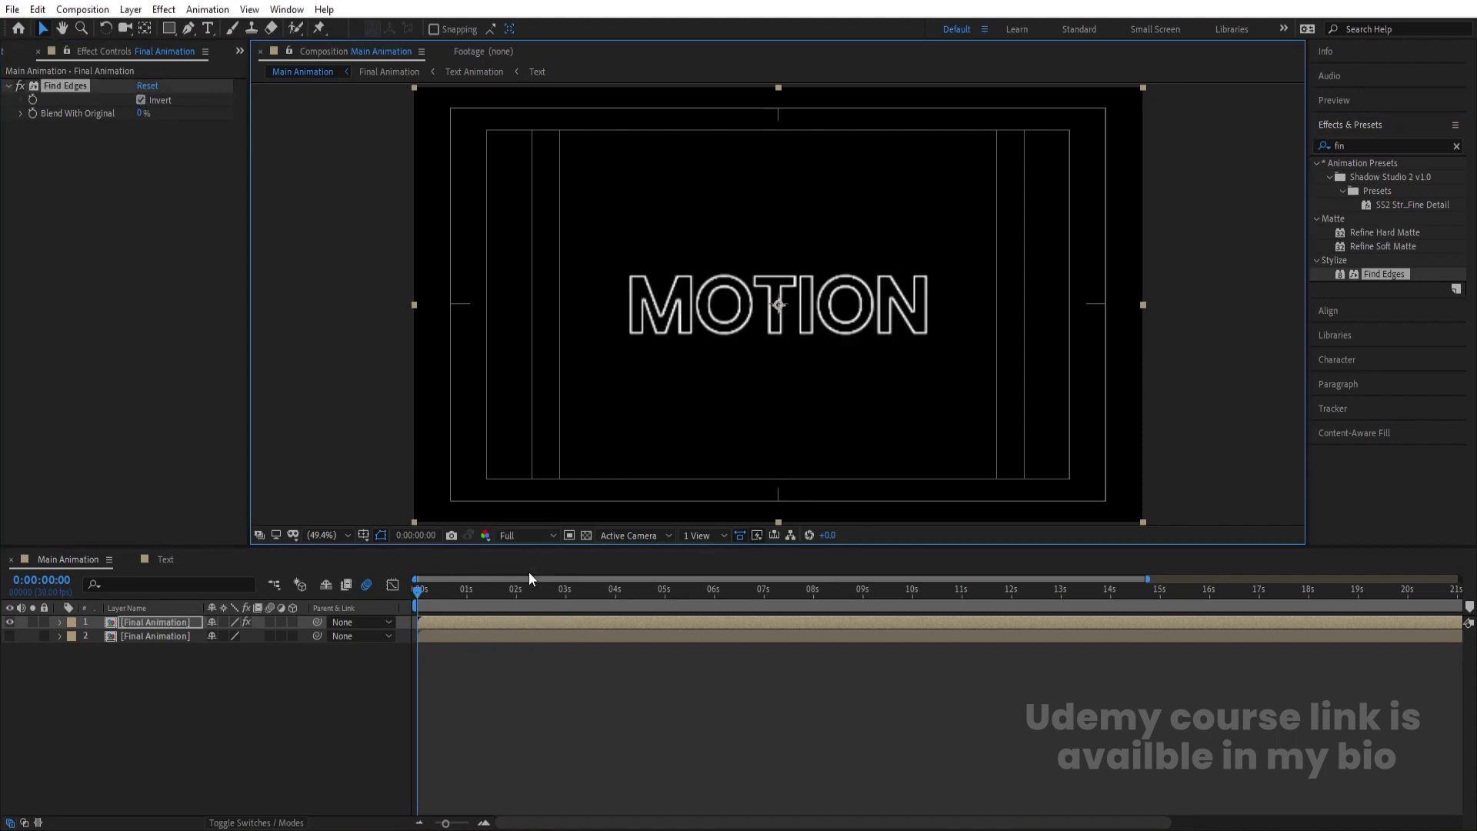
pyautogui.click(446, 679)
pyautogui.scroll(3, 449, 676)
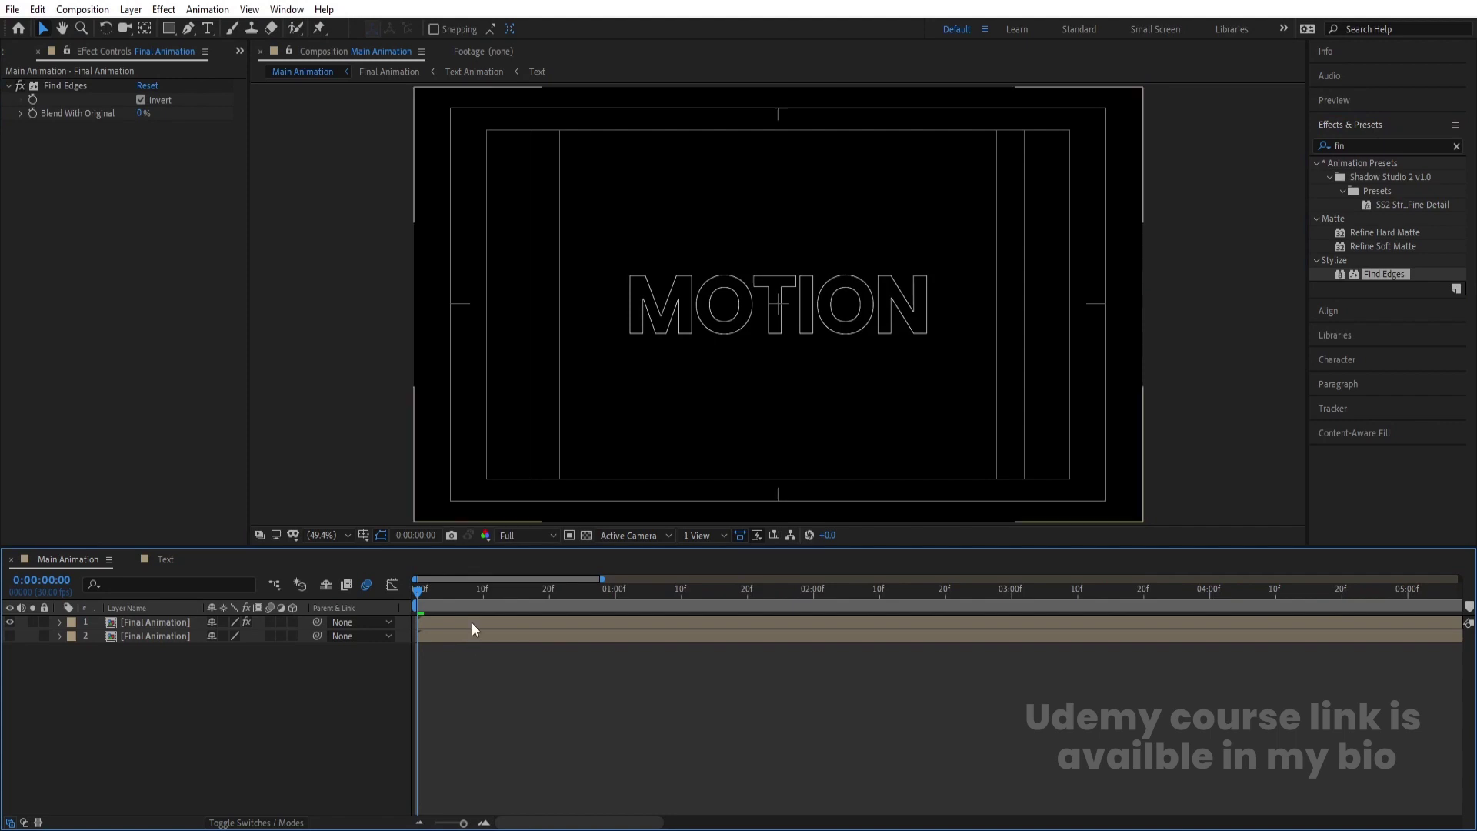
pyautogui.scroll(-1, 482, 593)
pyautogui.scroll(1, 483, 595)
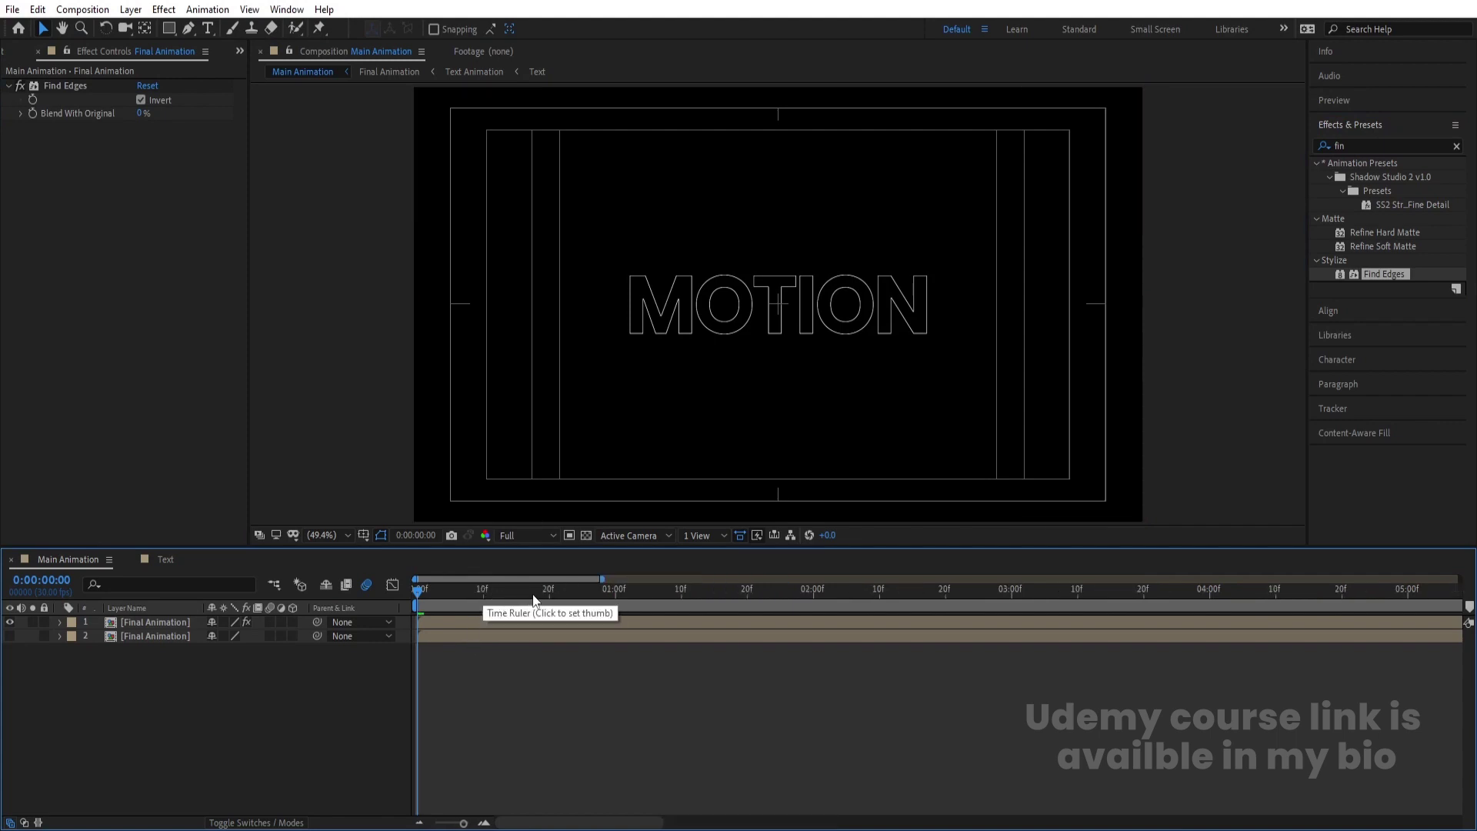
pyautogui.click(548, 589)
# - Show the lower Final Animation copy and trim its start to frame 20
pyautogui.click(10, 635)
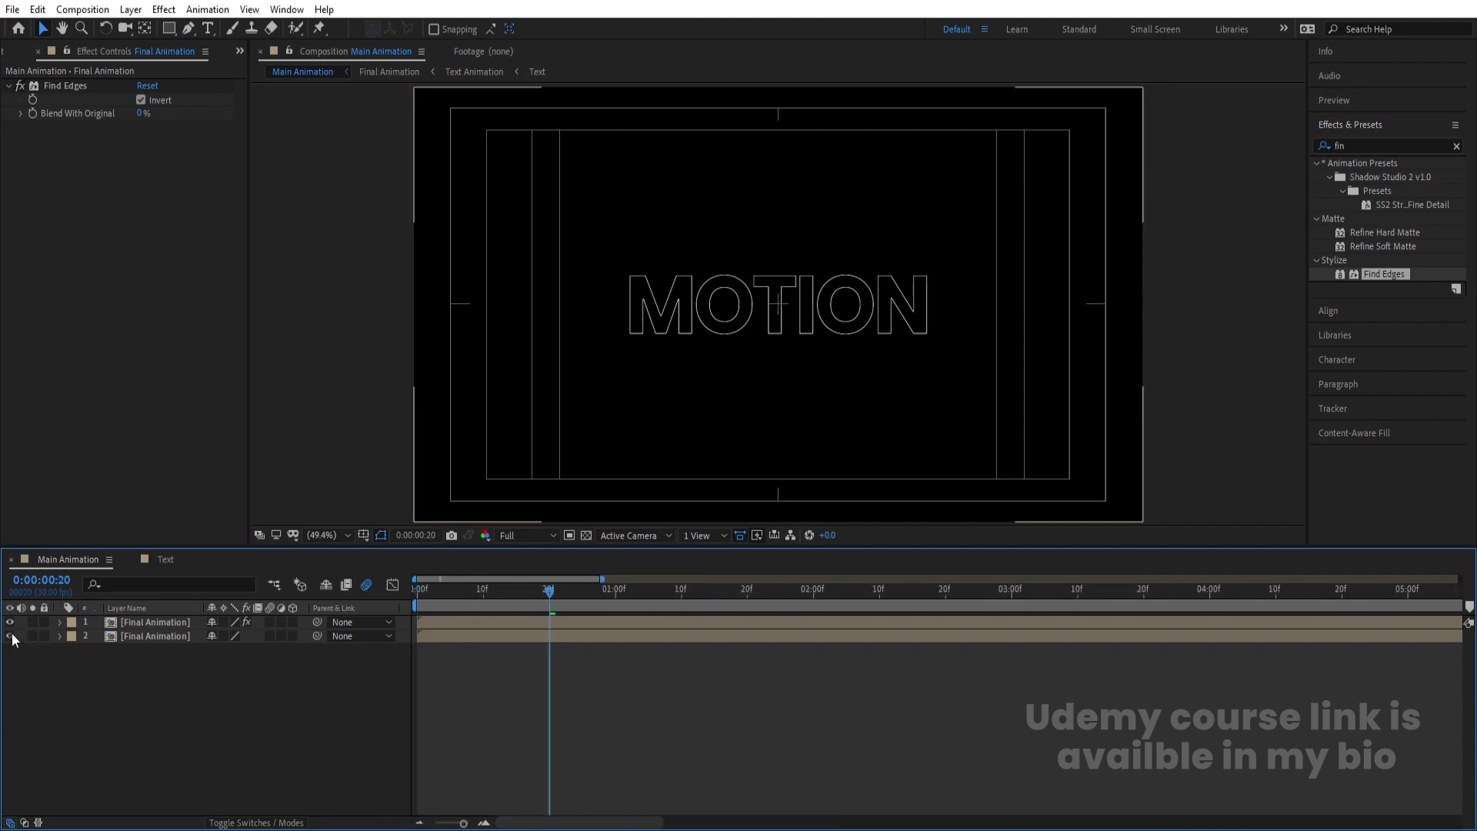
pyautogui.click(129, 637)
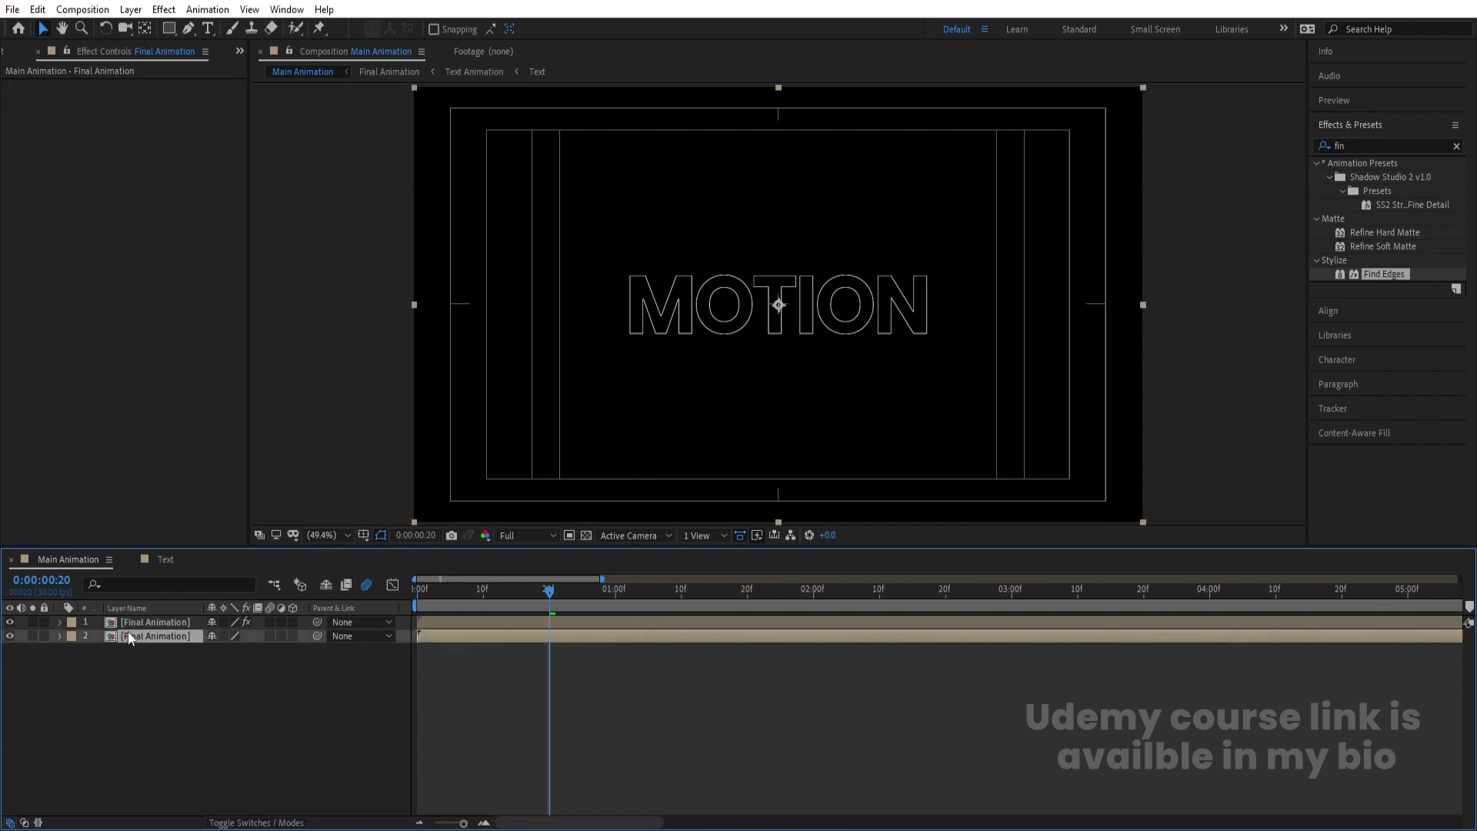
pyautogui.press('[')
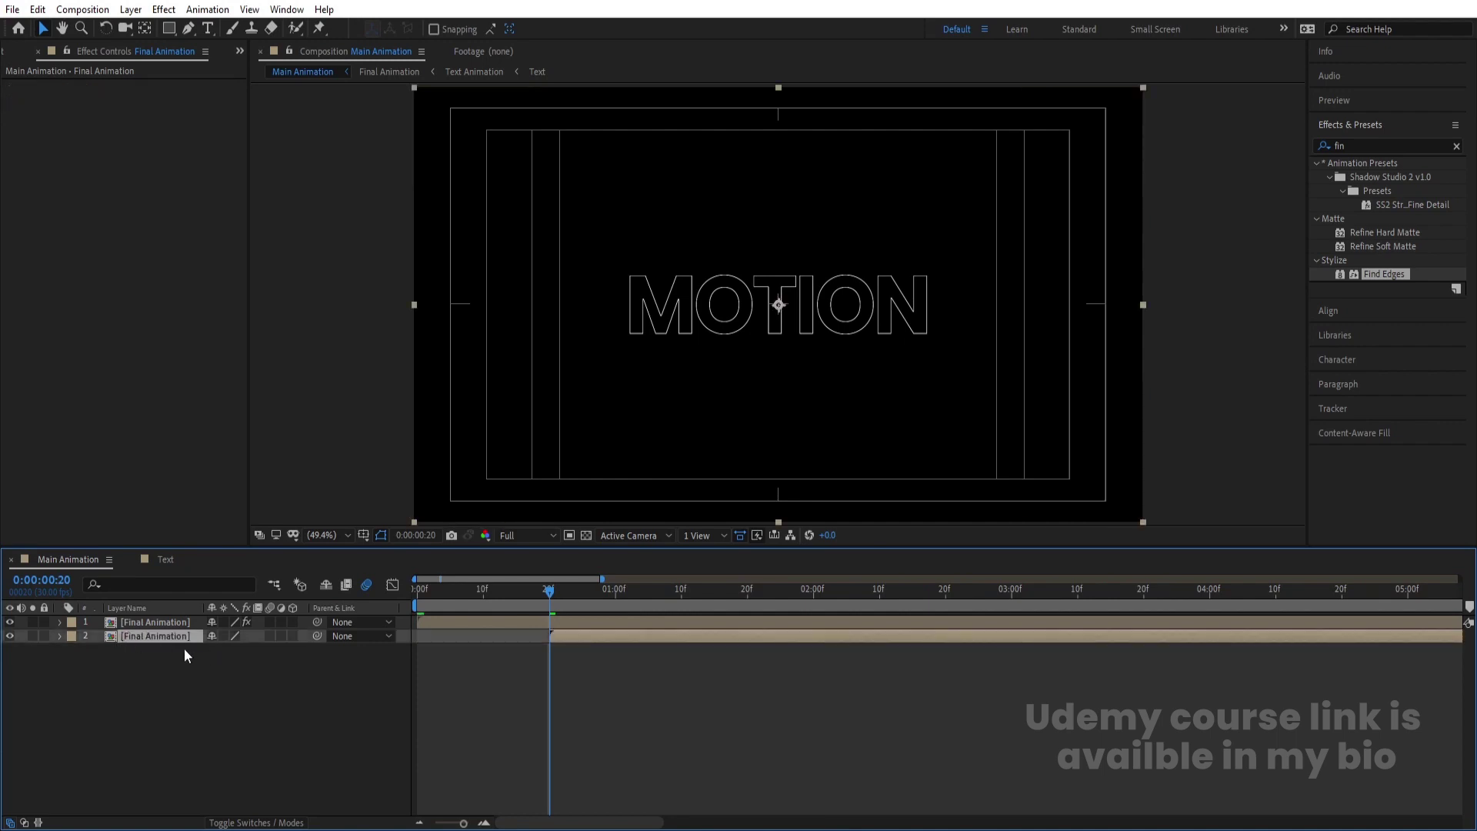
pyautogui.press('pagedown')
pyautogui.click(546, 591)
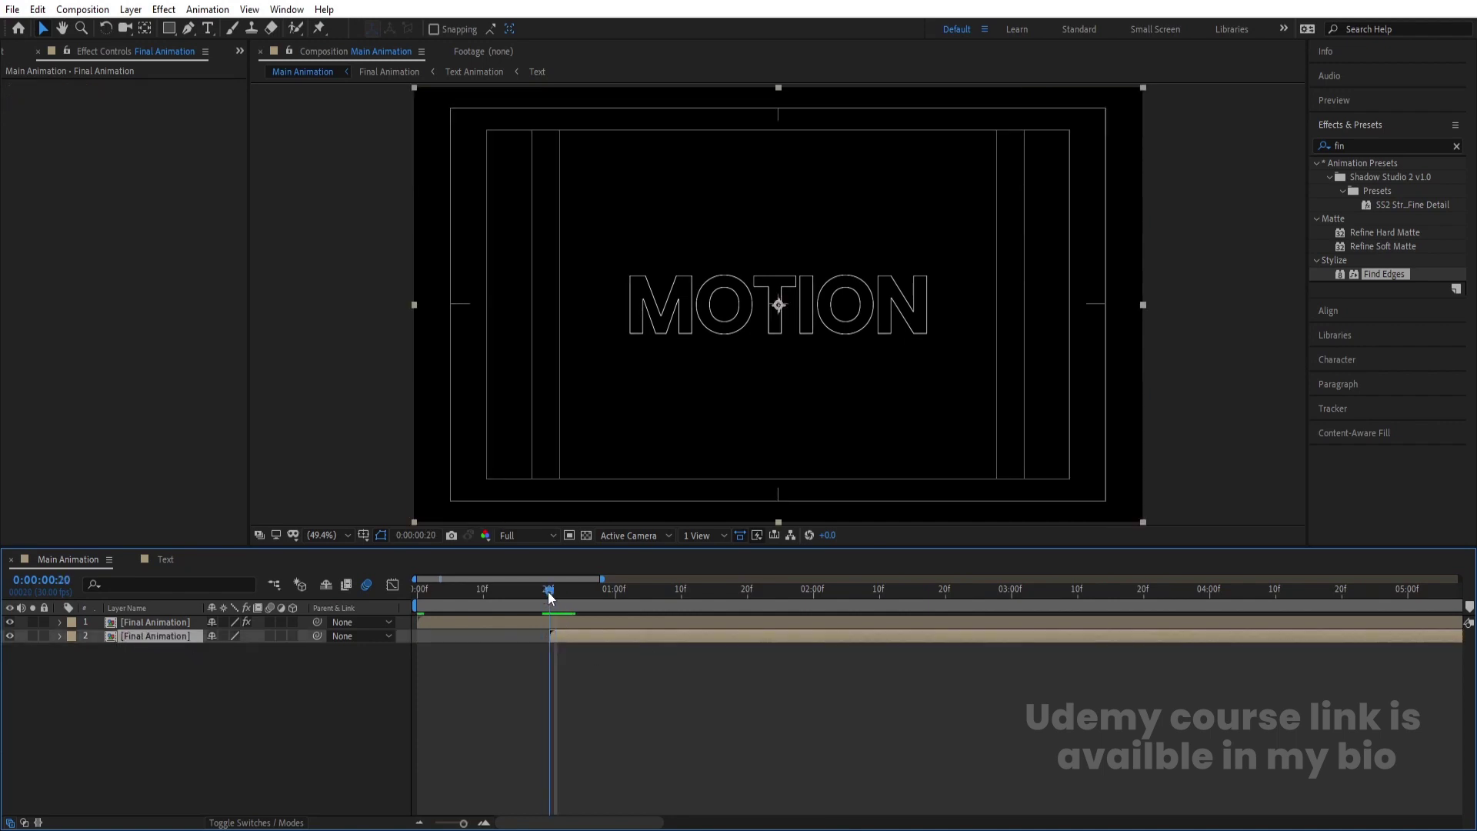
# - Shift both Final Animation copies 20 frames earlier so the trimmed copy starts at 0
pyautogui.click(158, 607)
pyautogui.keyDown('shift'); pyautogui.click(160, 621); pyautogui.keyUp('shift')
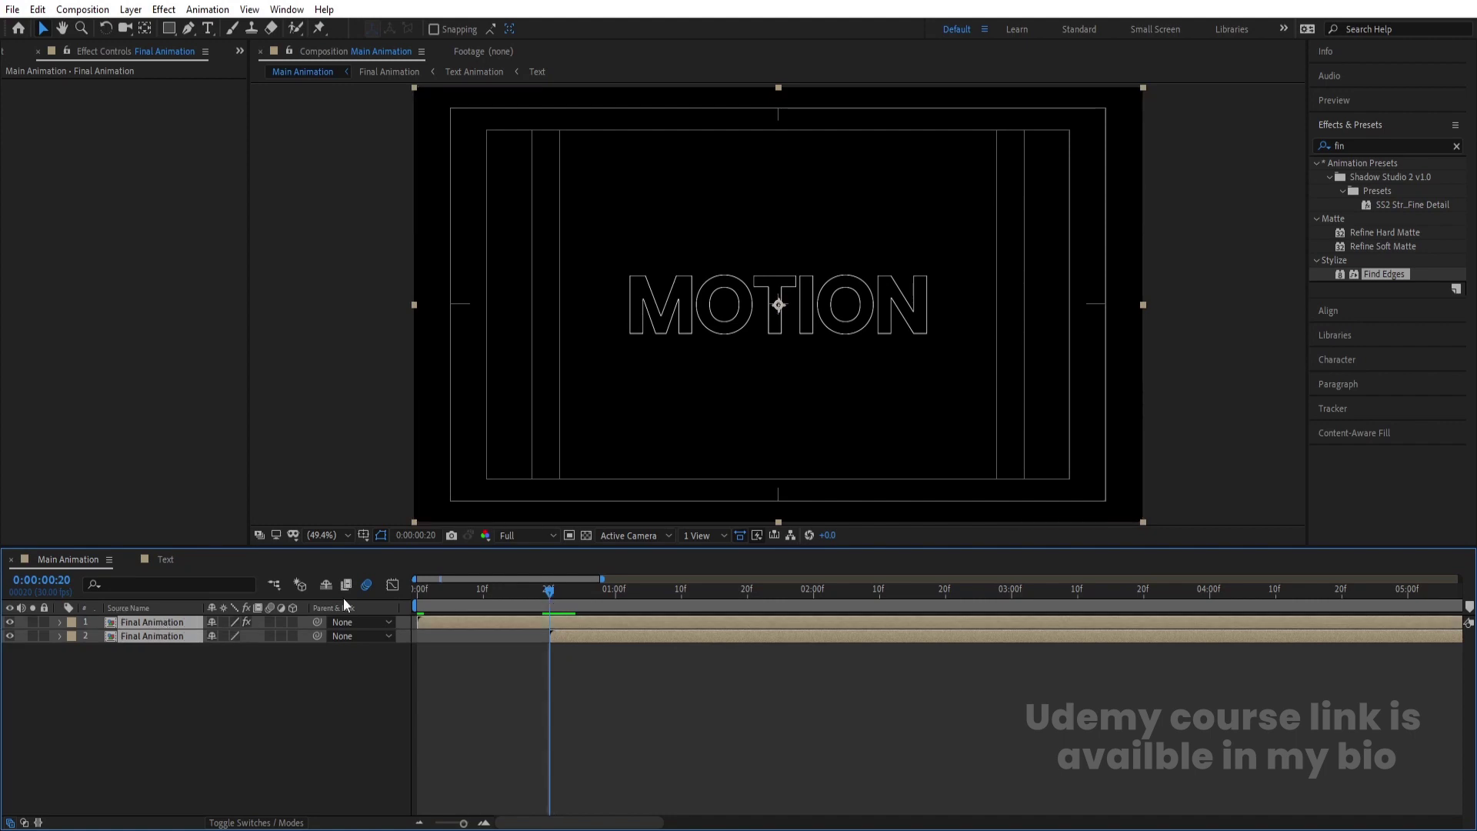
pyautogui.moveTo(449, 591); pyautogui.dragTo(381, 591)
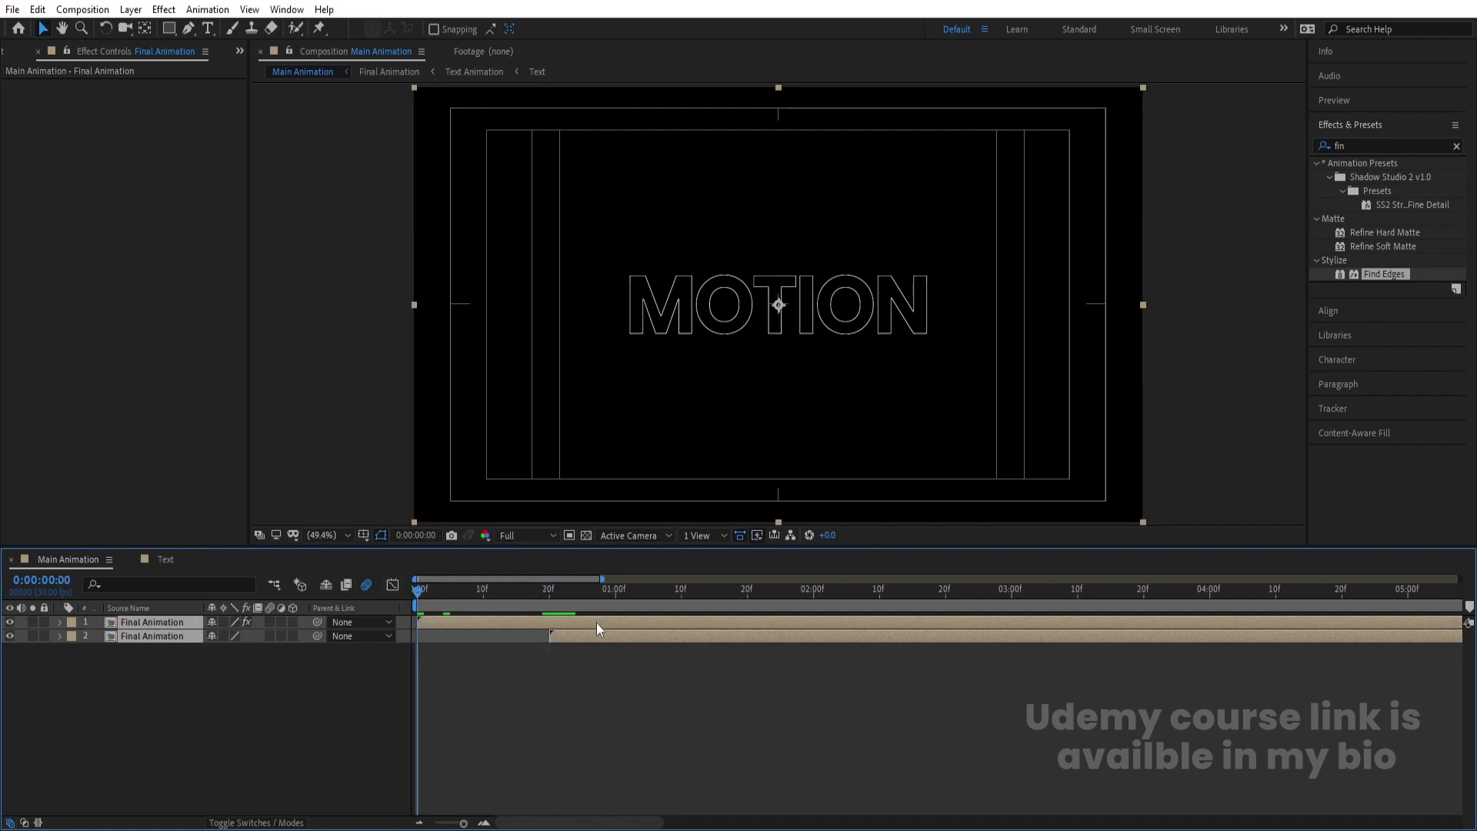
pyautogui.moveTo(563, 621); pyautogui.dragTo(468, 617)
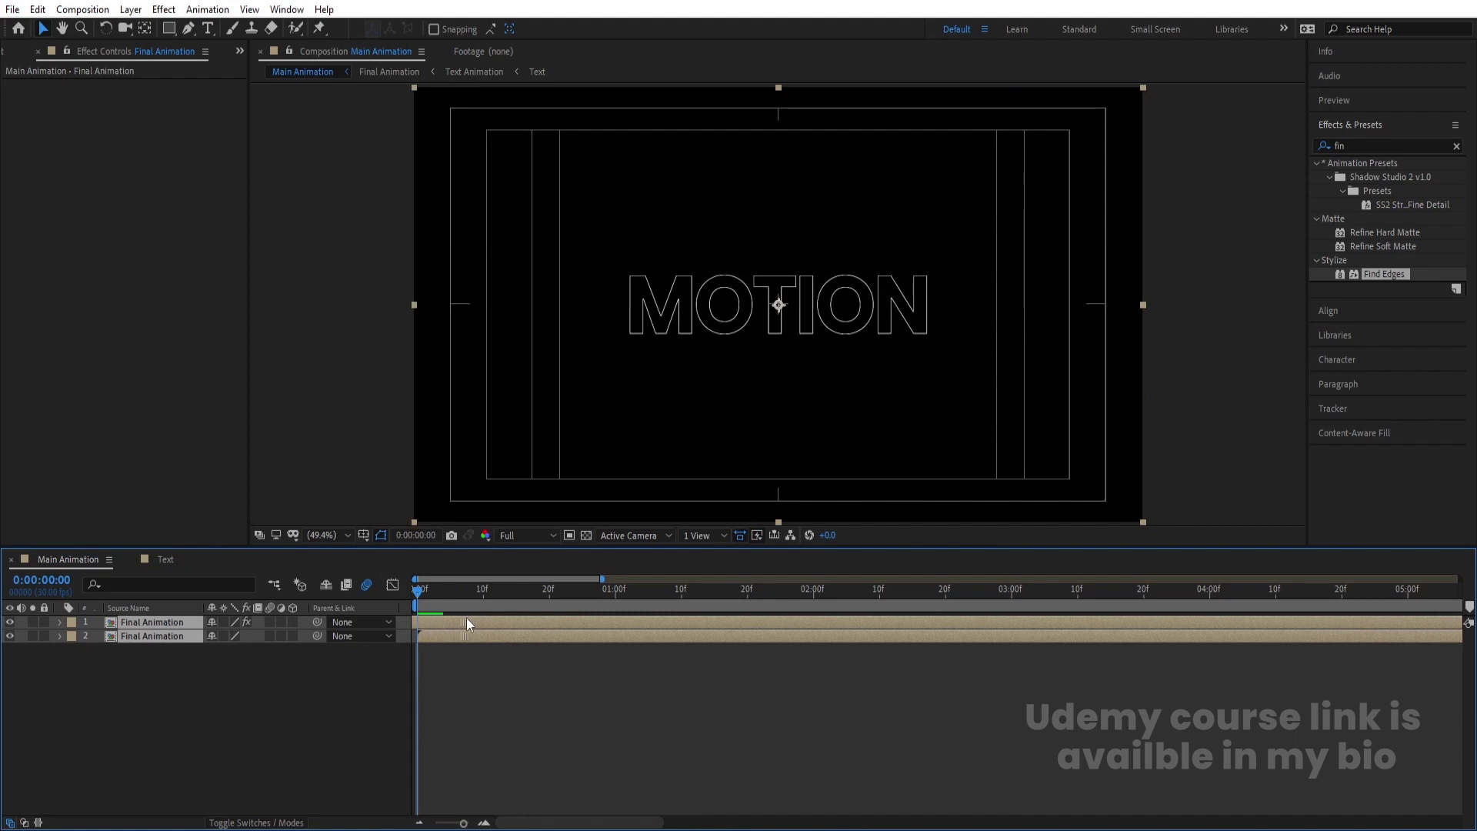
pyautogui.click(291, 698)
pyautogui.click(154, 622)
pyautogui.click(197, 682)
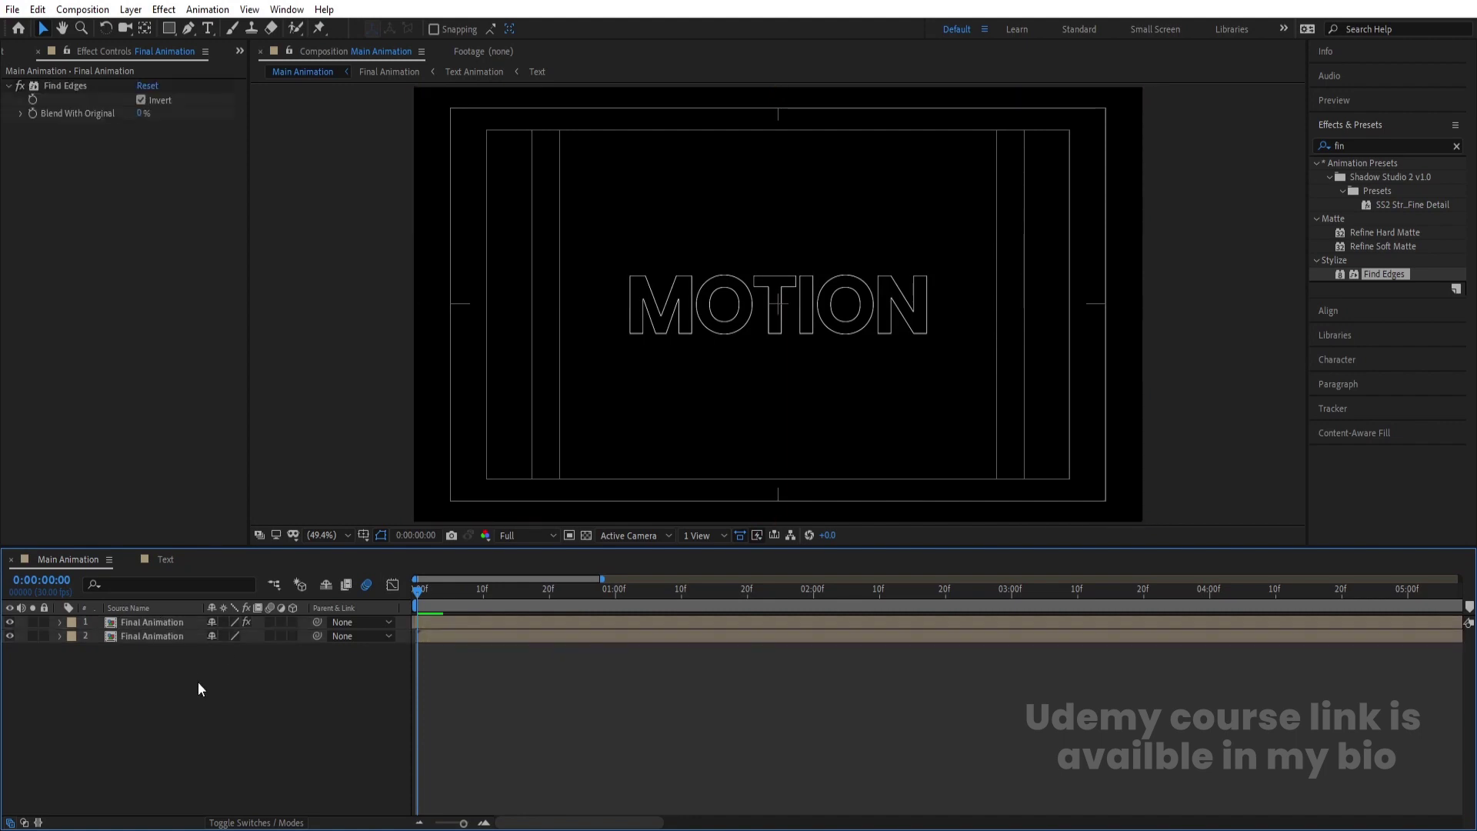
# - Add a locked black solid beneath both copies and show the Modes columns
pyautogui.hotkey('ctrl', 'y')
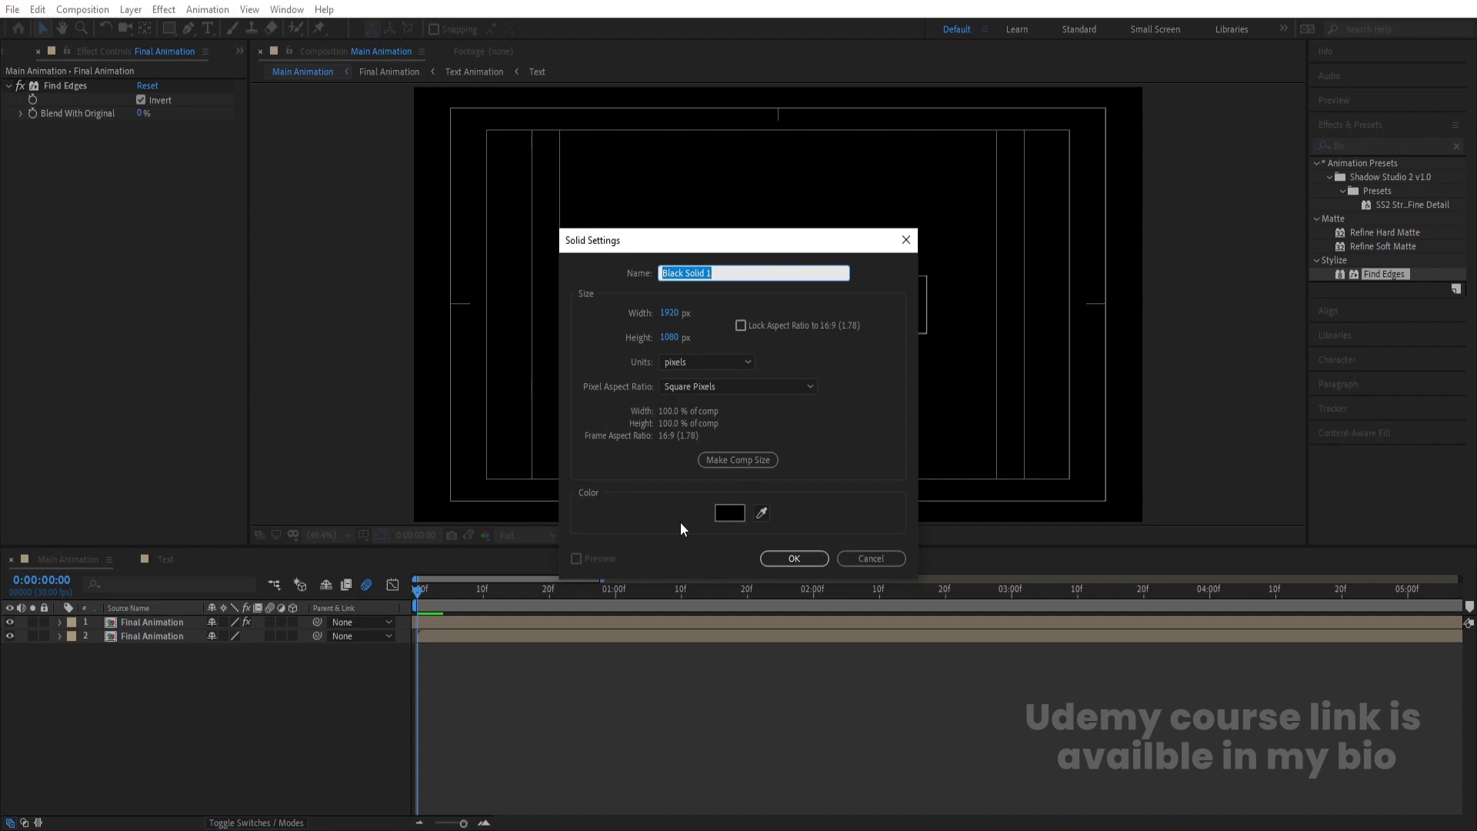
pyautogui.press('Return')
pyautogui.moveTo(192, 619); pyautogui.dragTo(192, 669)
pyautogui.click(43, 649)
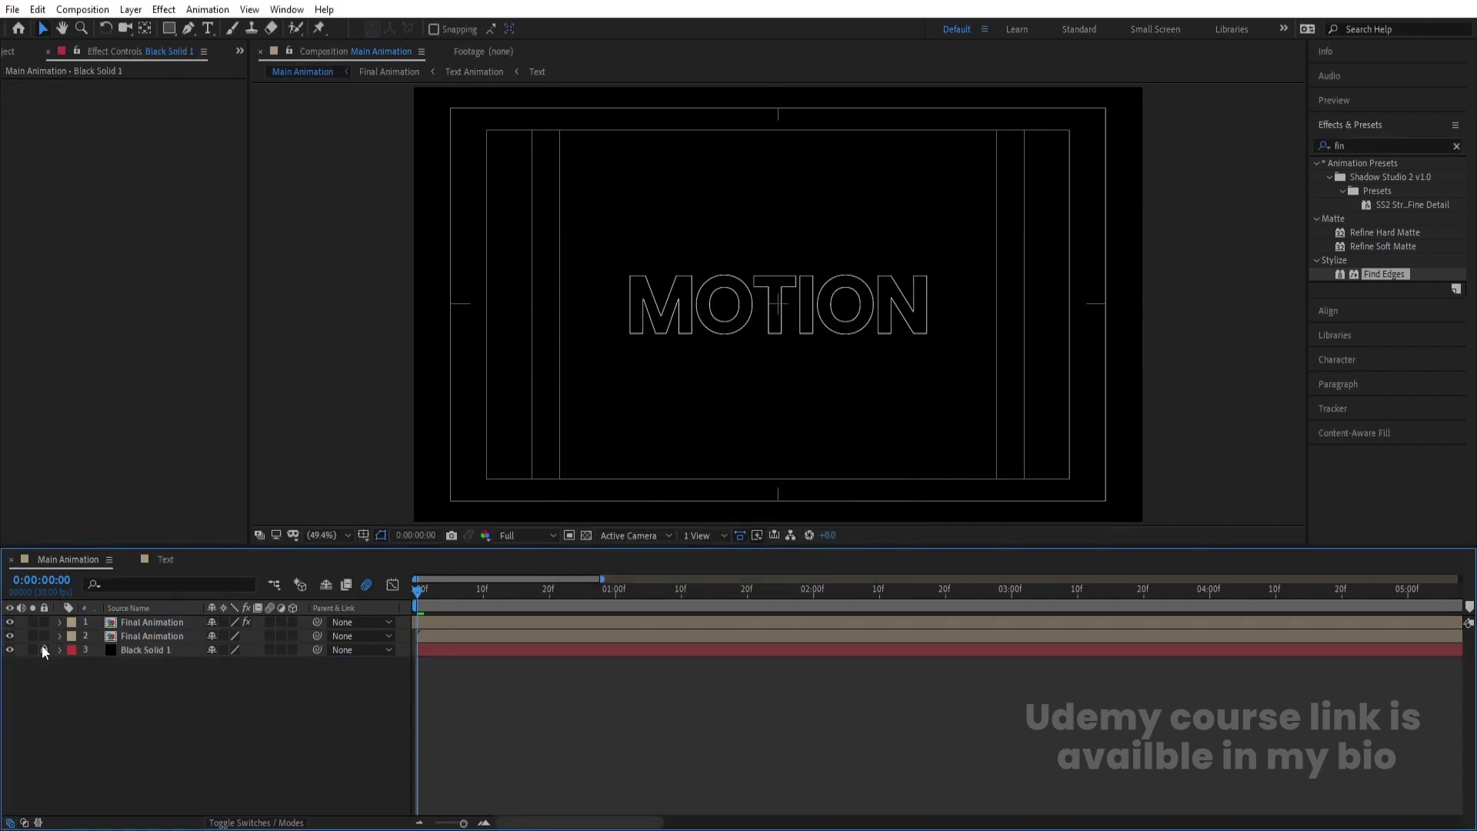
pyautogui.press('F4')
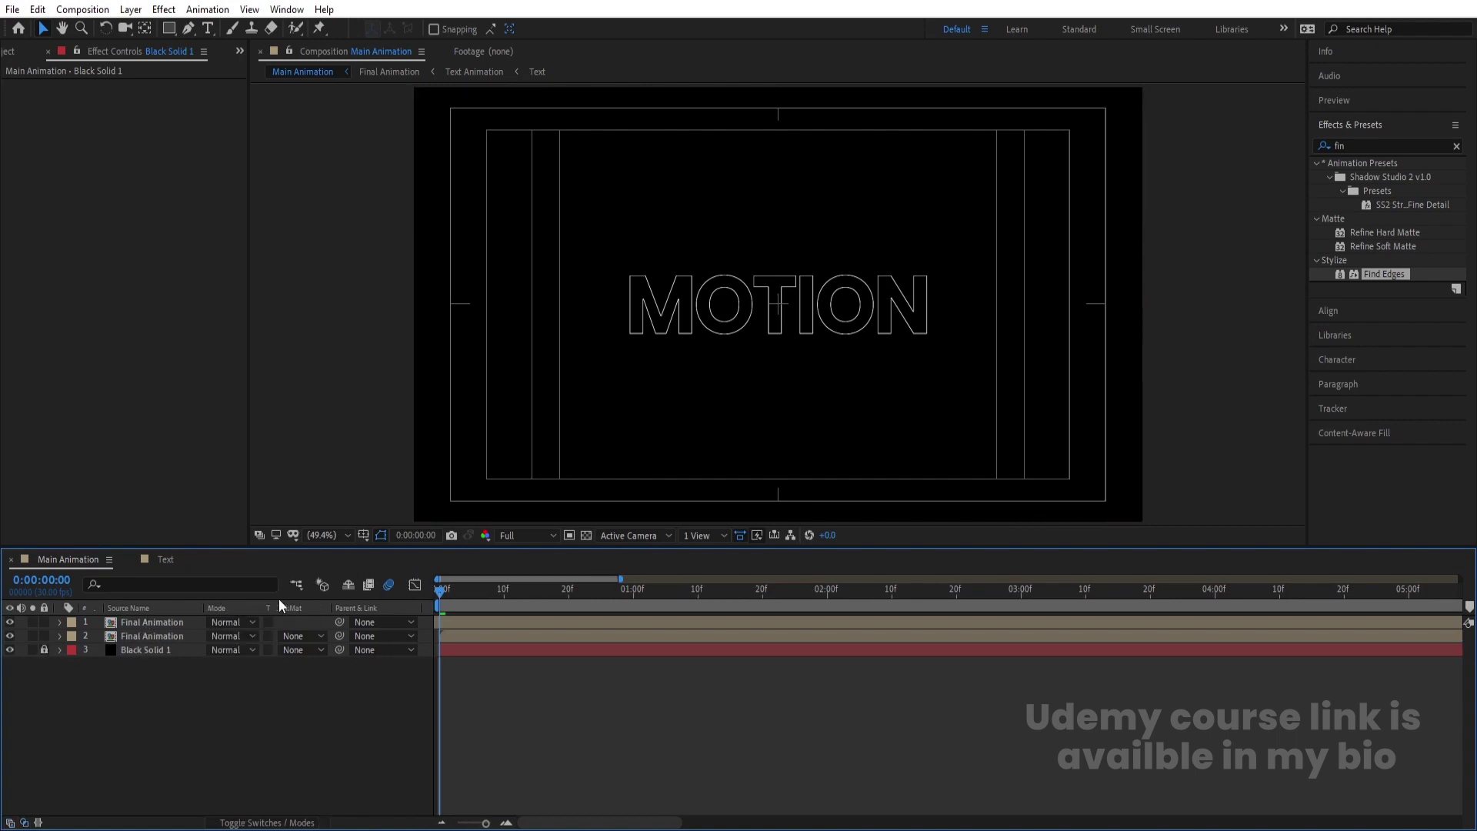
# - Set the top Final Animation layer's blend mode to Screen
pyautogui.click(163, 621)
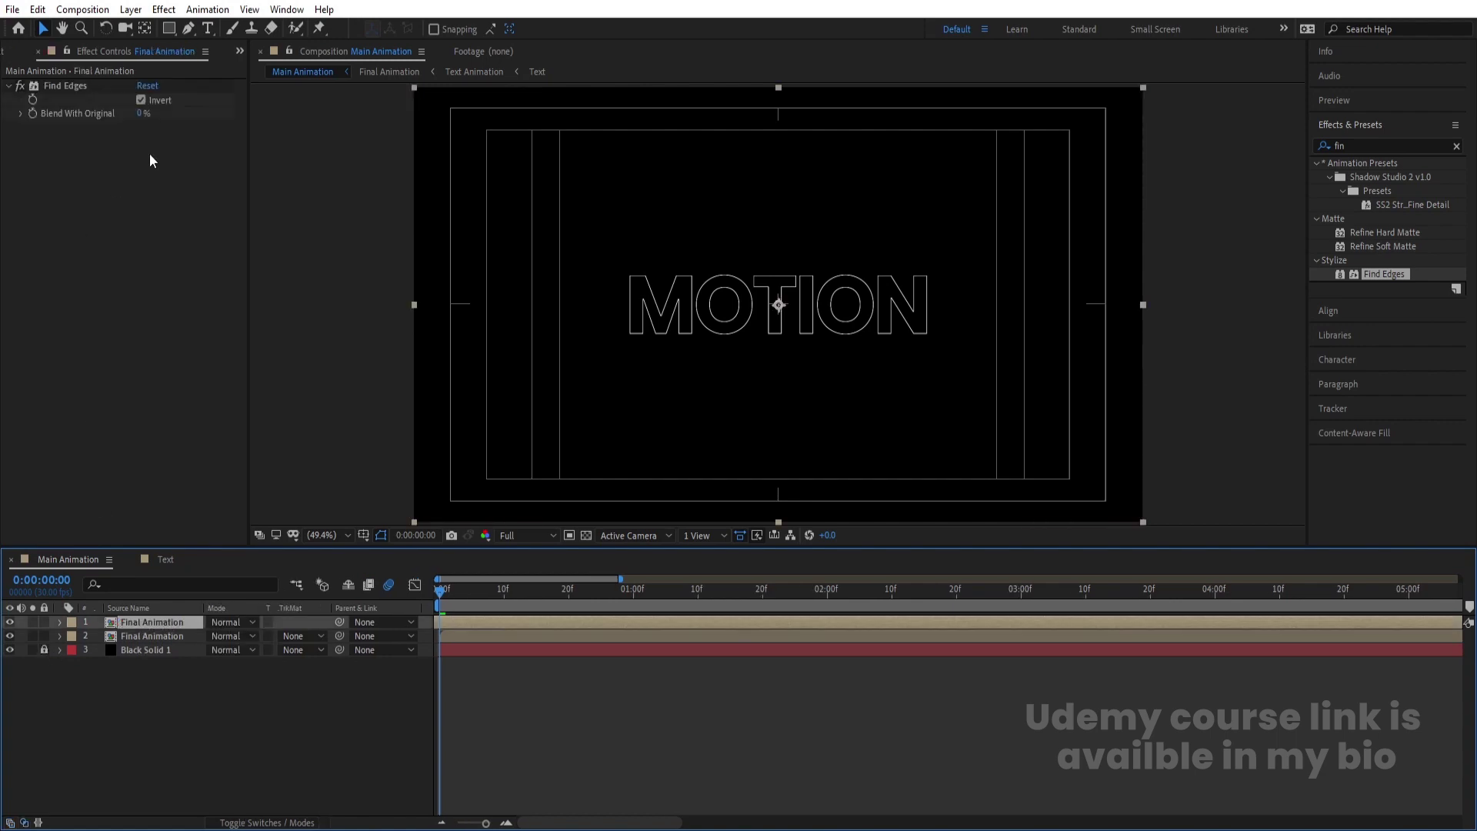
pyautogui.click(243, 619)
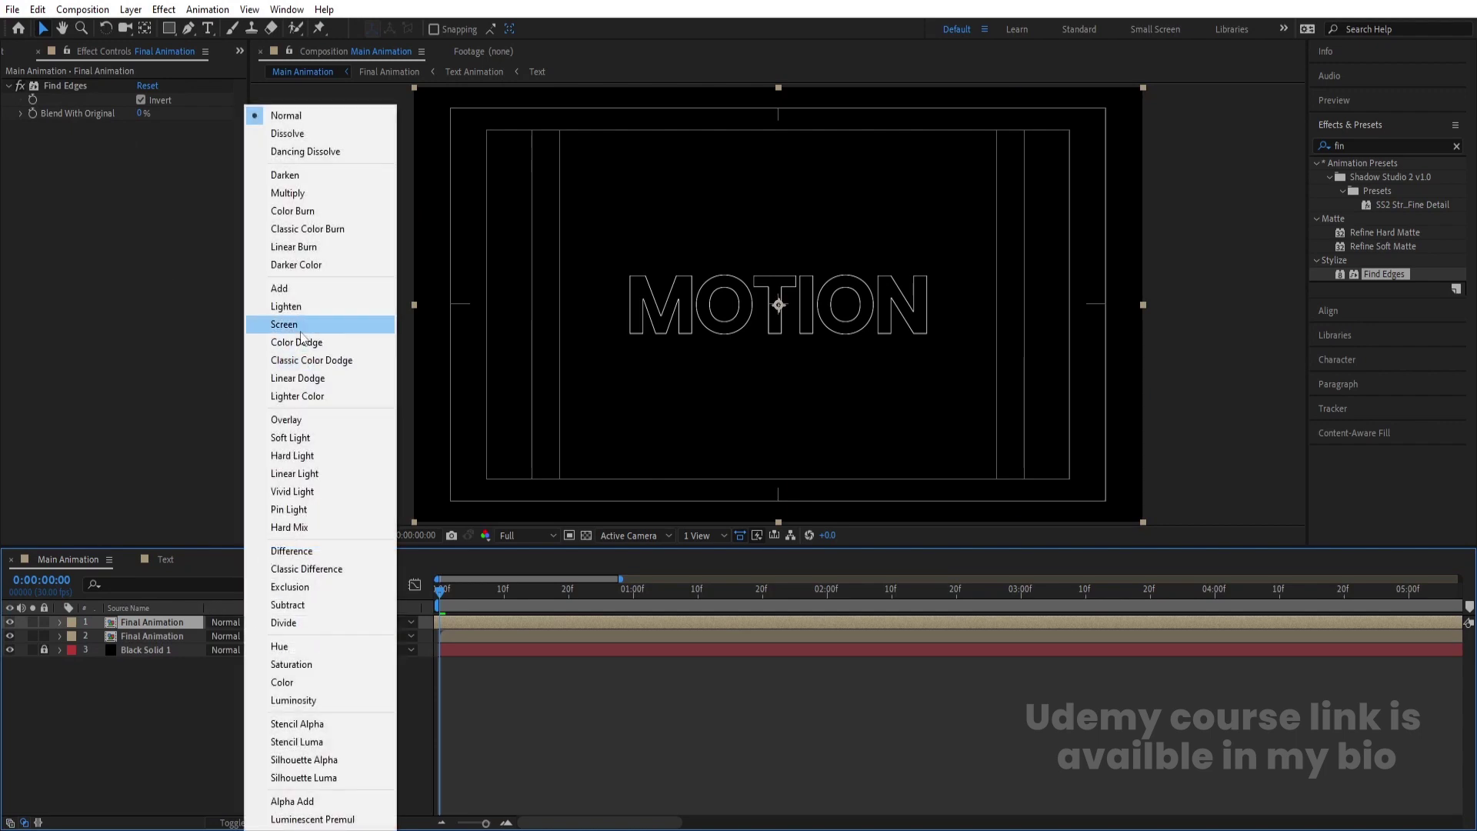
pyautogui.click(300, 331)
# - Preview the Screen-blended result, then select the lower Final Animation layer
pyautogui.press('space')
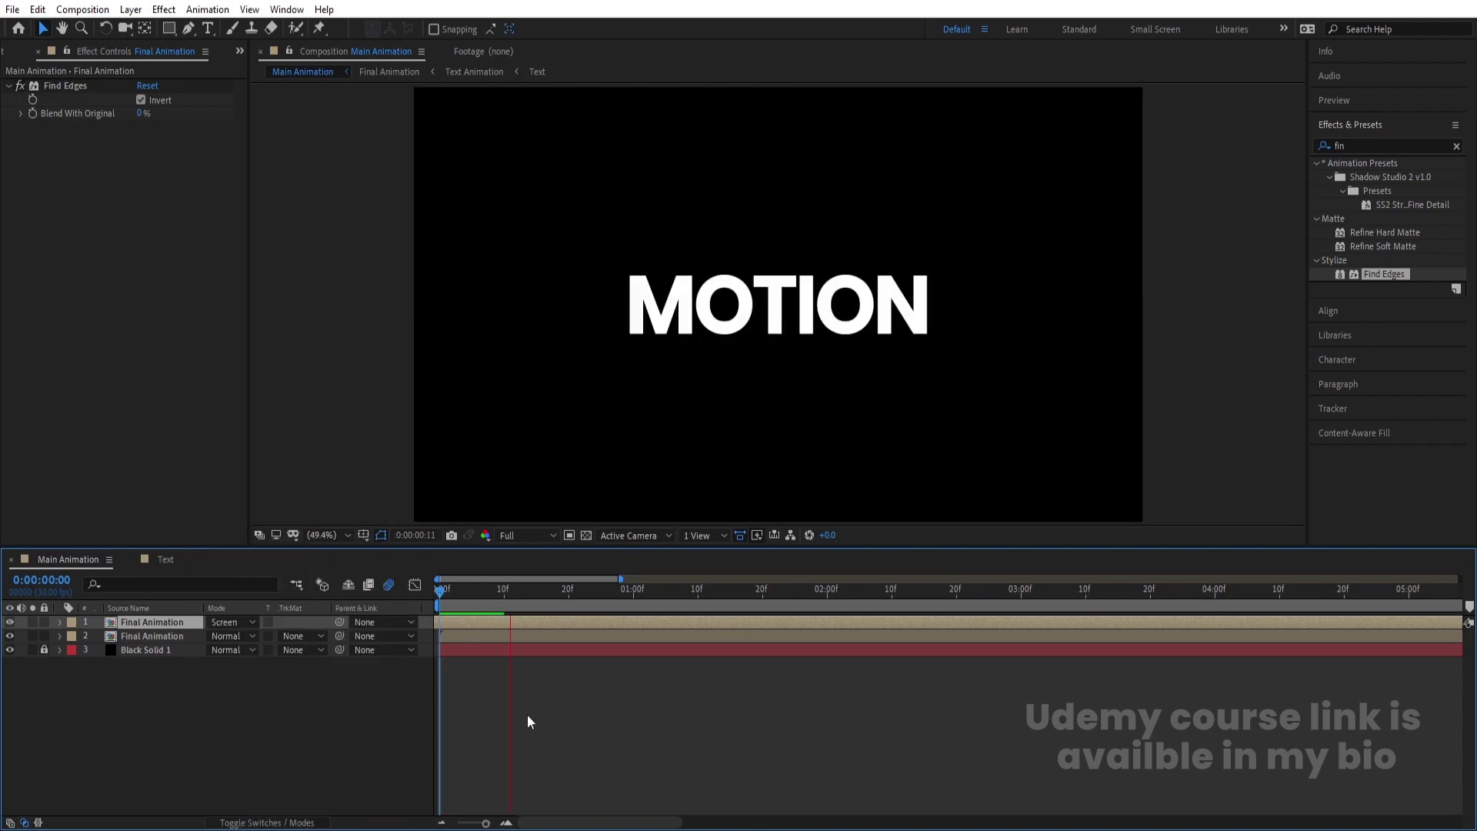
pyautogui.press('-')
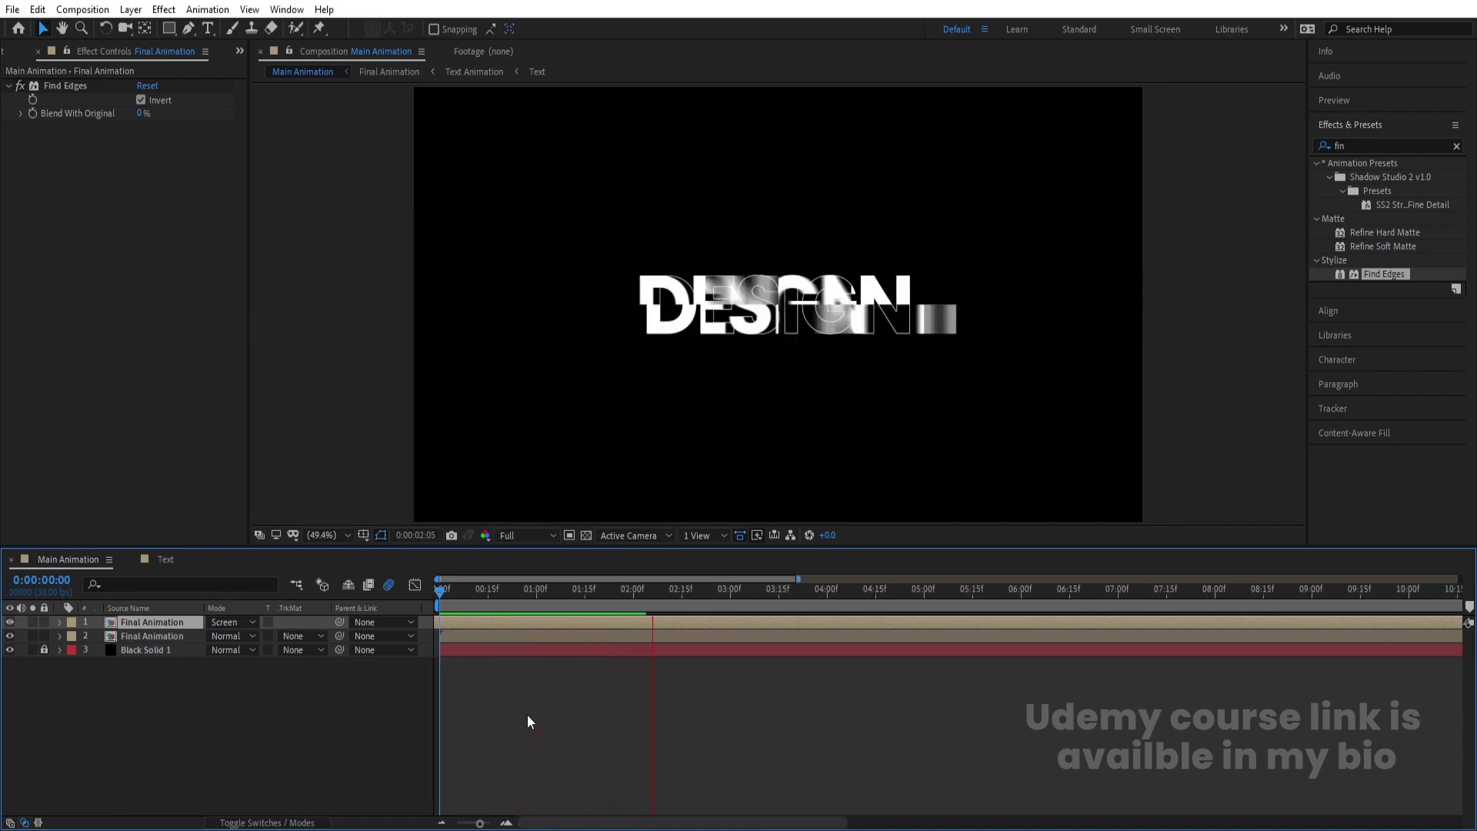
pyautogui.press('space')
pyautogui.press('space')
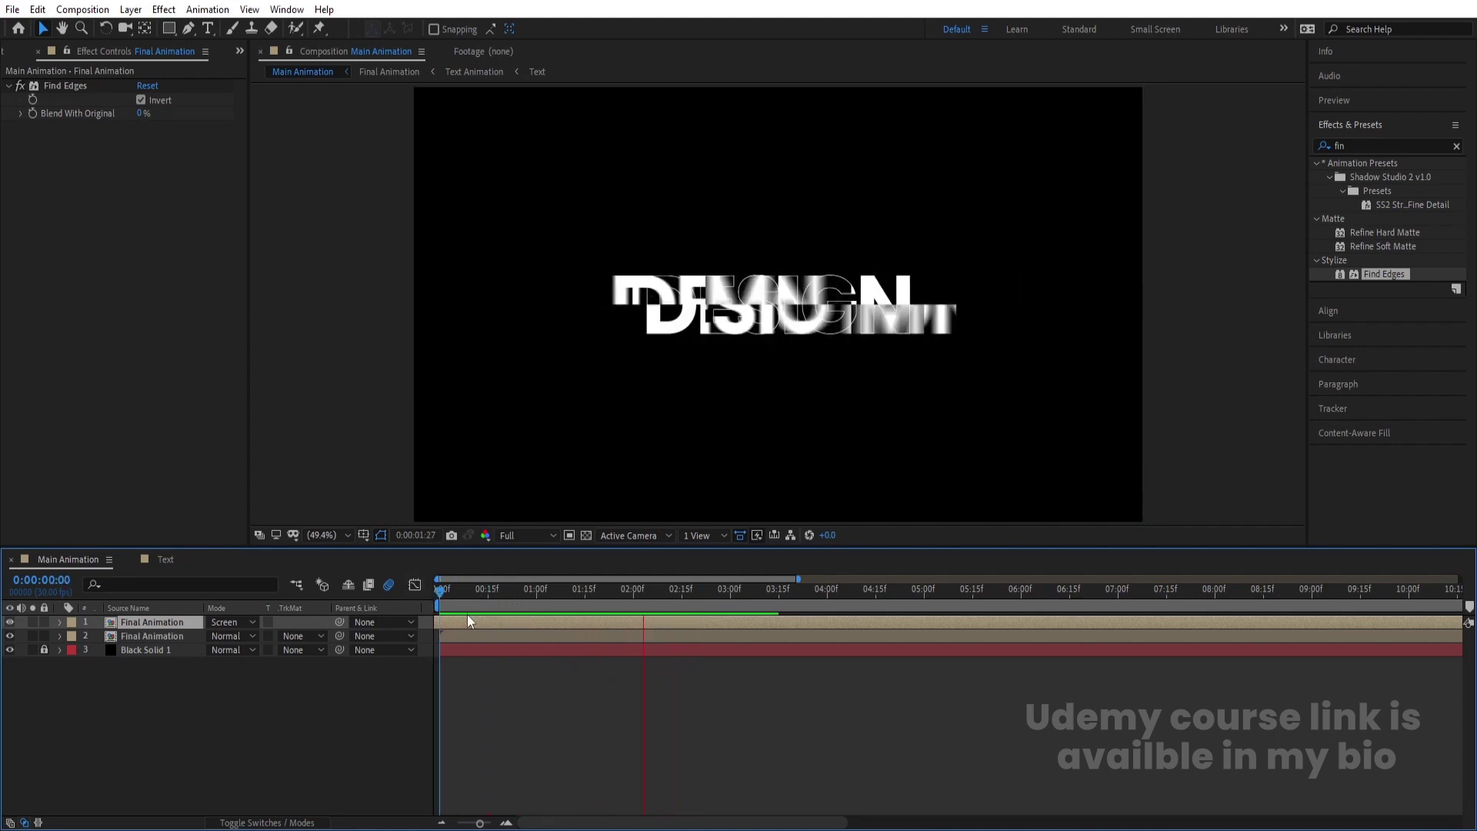
pyautogui.press('space')
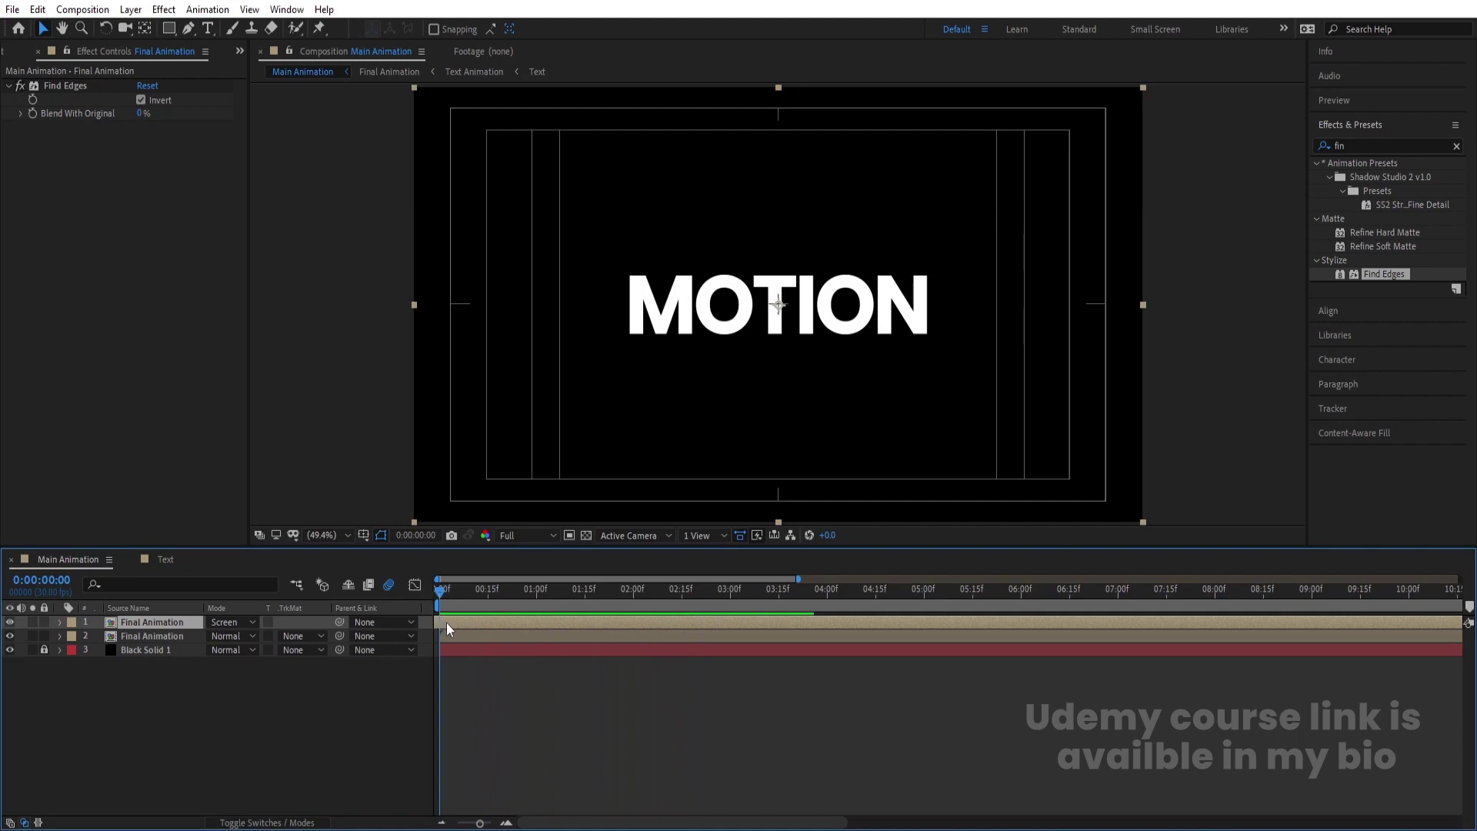
pyautogui.moveTo(451, 622); pyautogui.dragTo(458, 621)
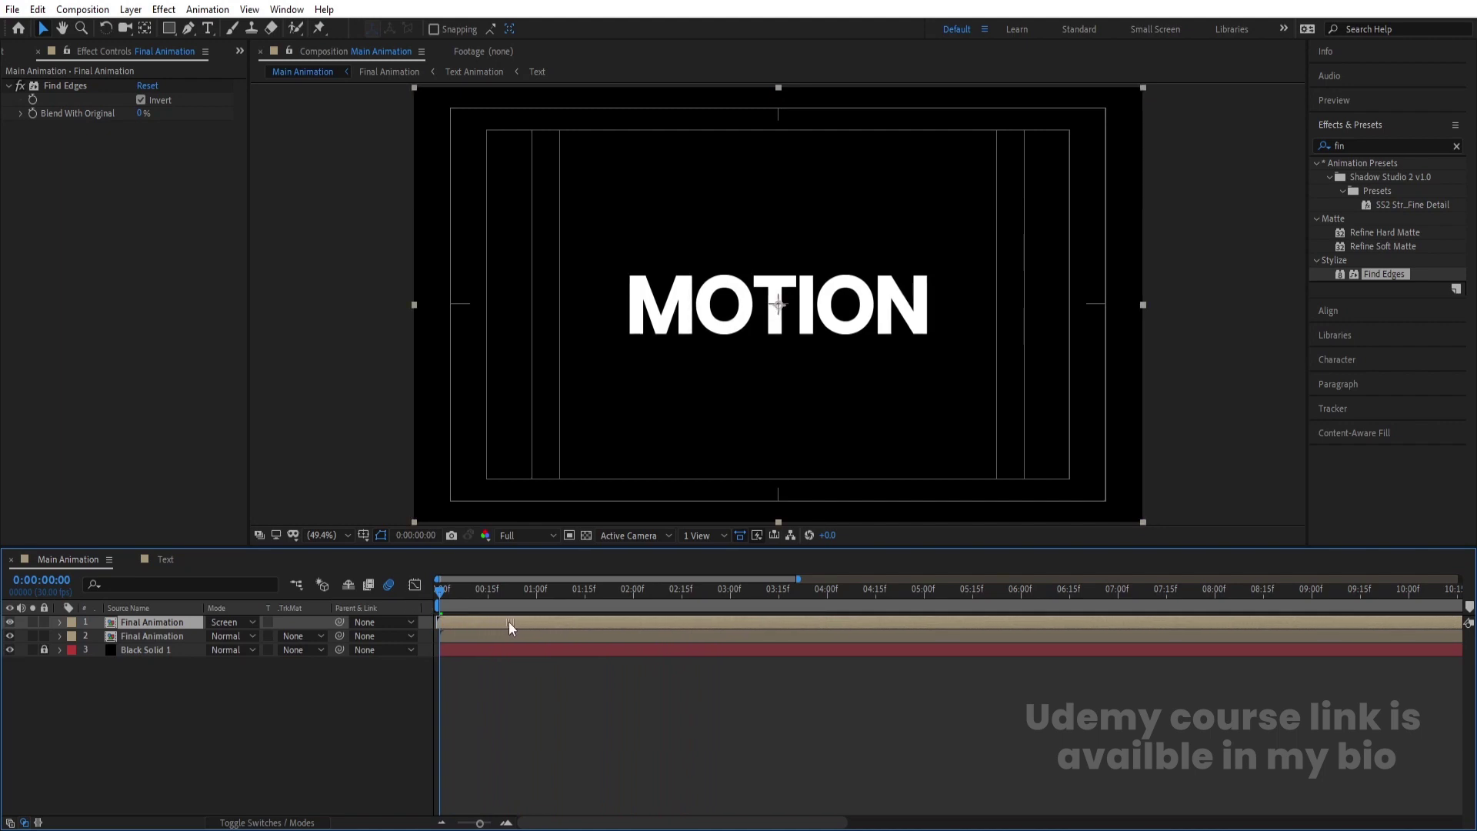
pyautogui.click(461, 635)
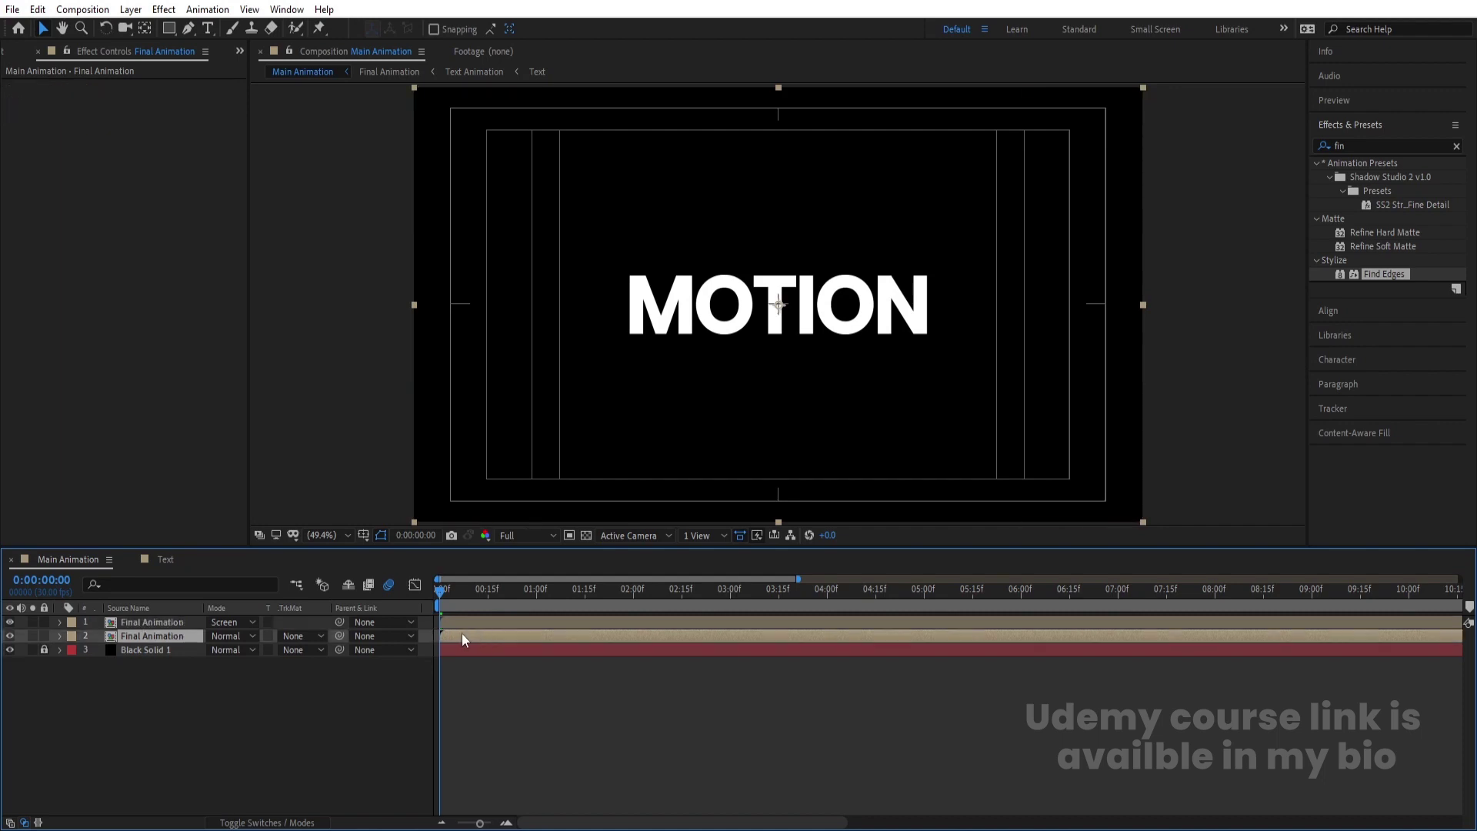
# - Trim layer 2 to start at frame 5 and shift both layers 5 frames earlier
pyautogui.press('=')
pyautogui.press('=')
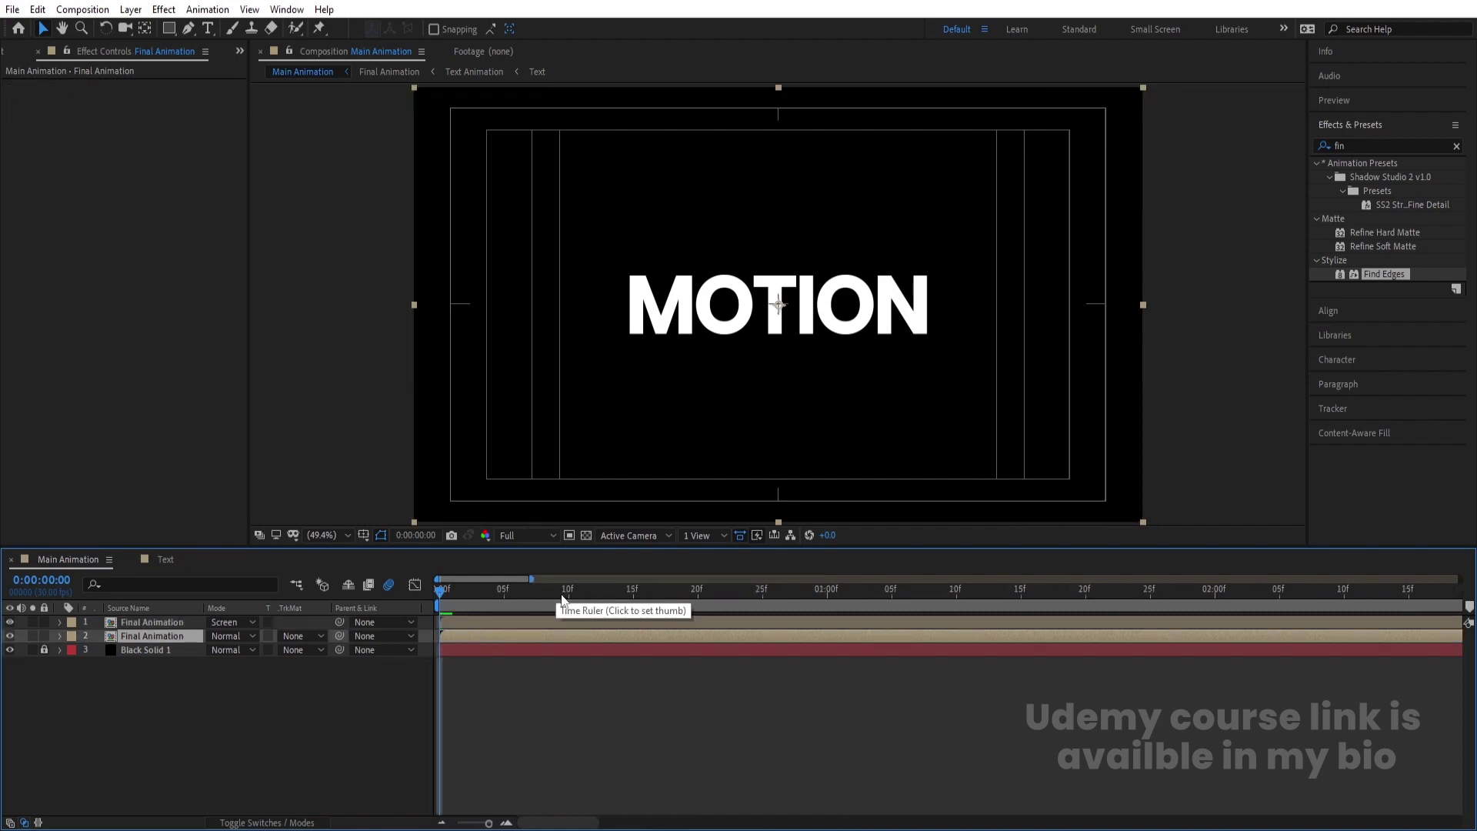
pyautogui.click(503, 589)
pyautogui.press('[')
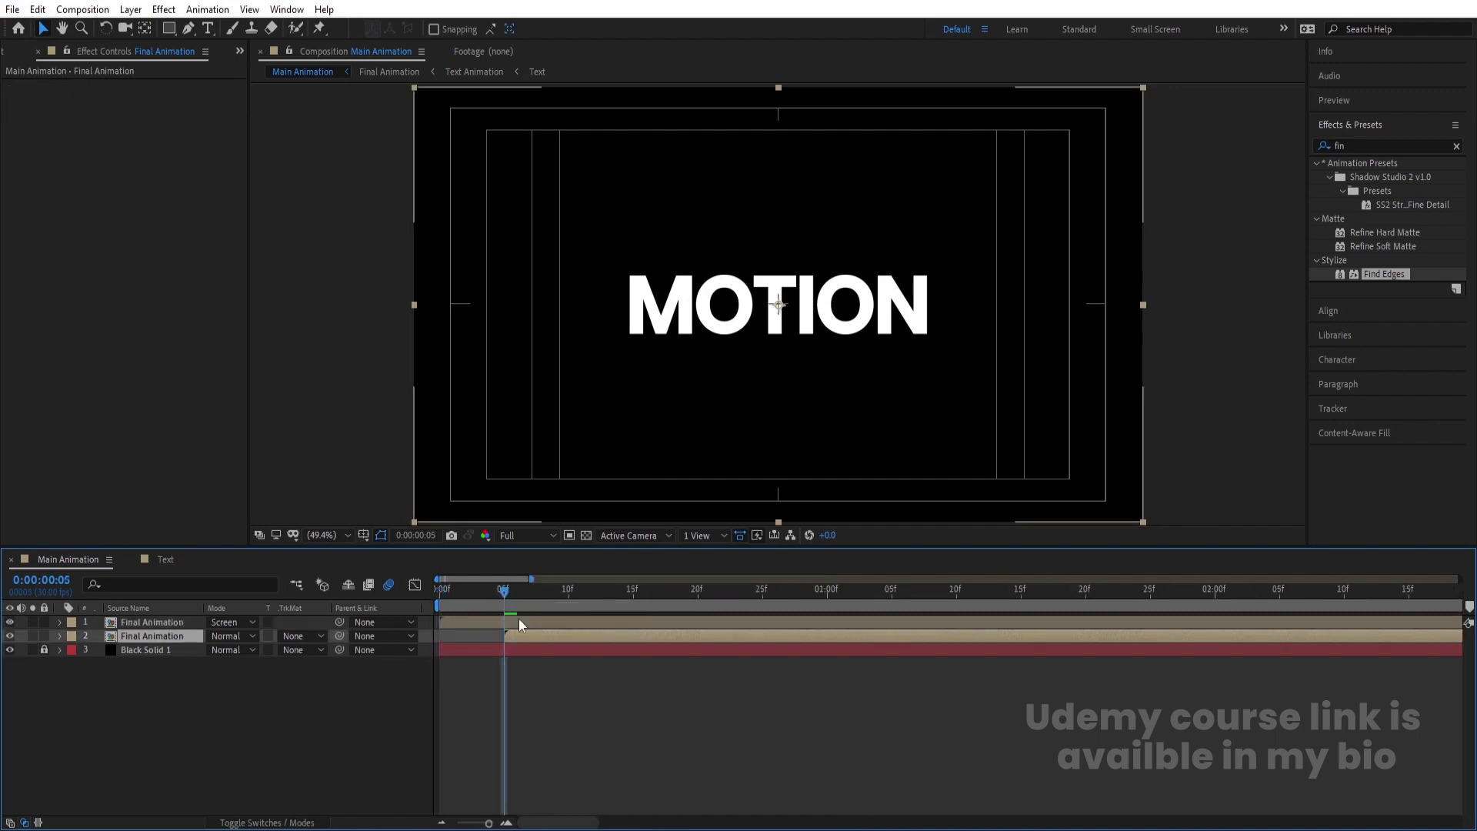
pyautogui.keyDown('shift'); pyautogui.click(550, 623); pyautogui.keyUp('shift')
pyautogui.moveTo(550, 622); pyautogui.dragTo(487, 619)
# - Preview the staggered copies from the first frame
pyautogui.press('Home')
pyautogui.press('space')
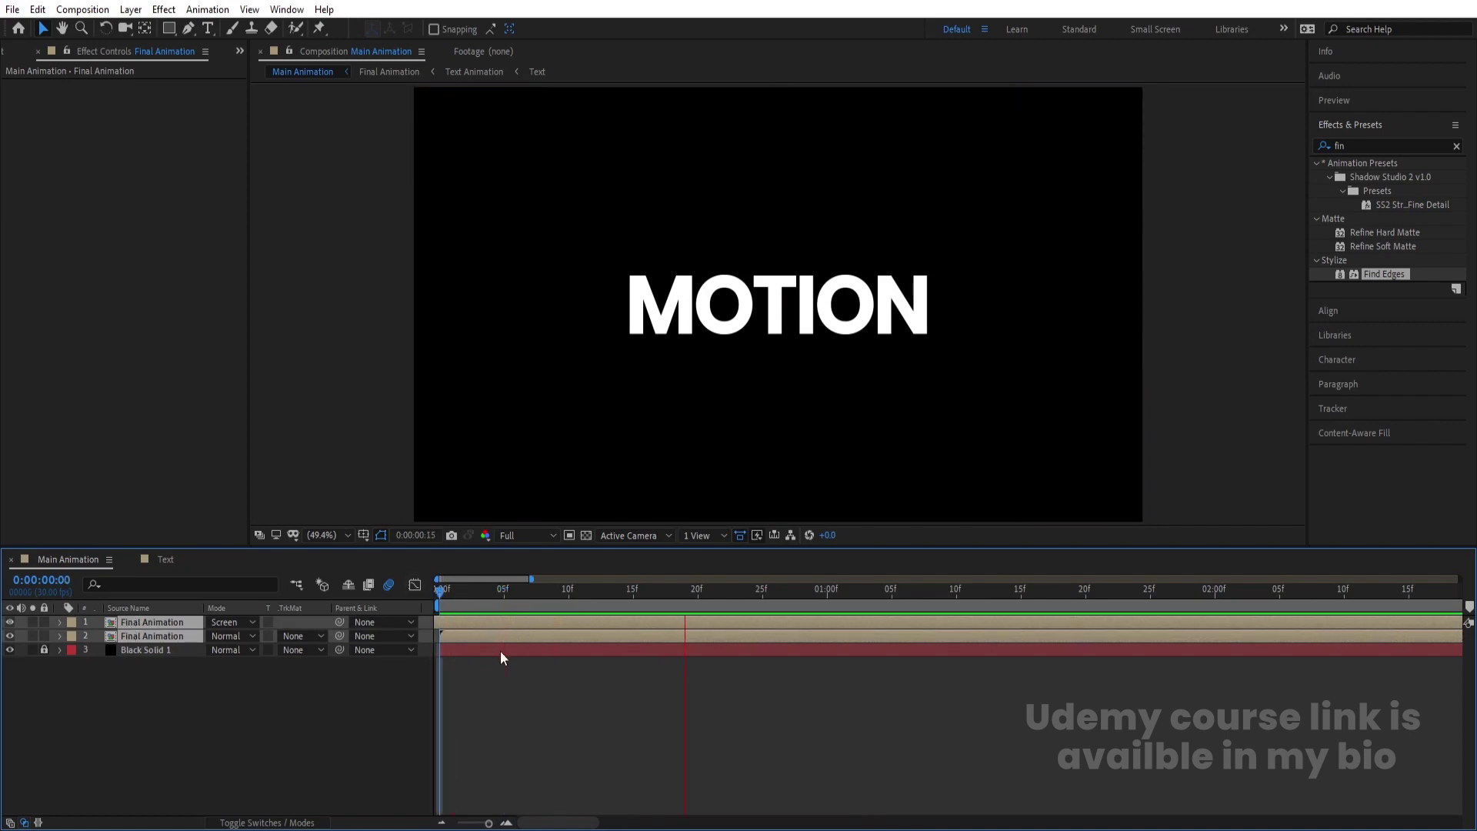
pyautogui.press('-')
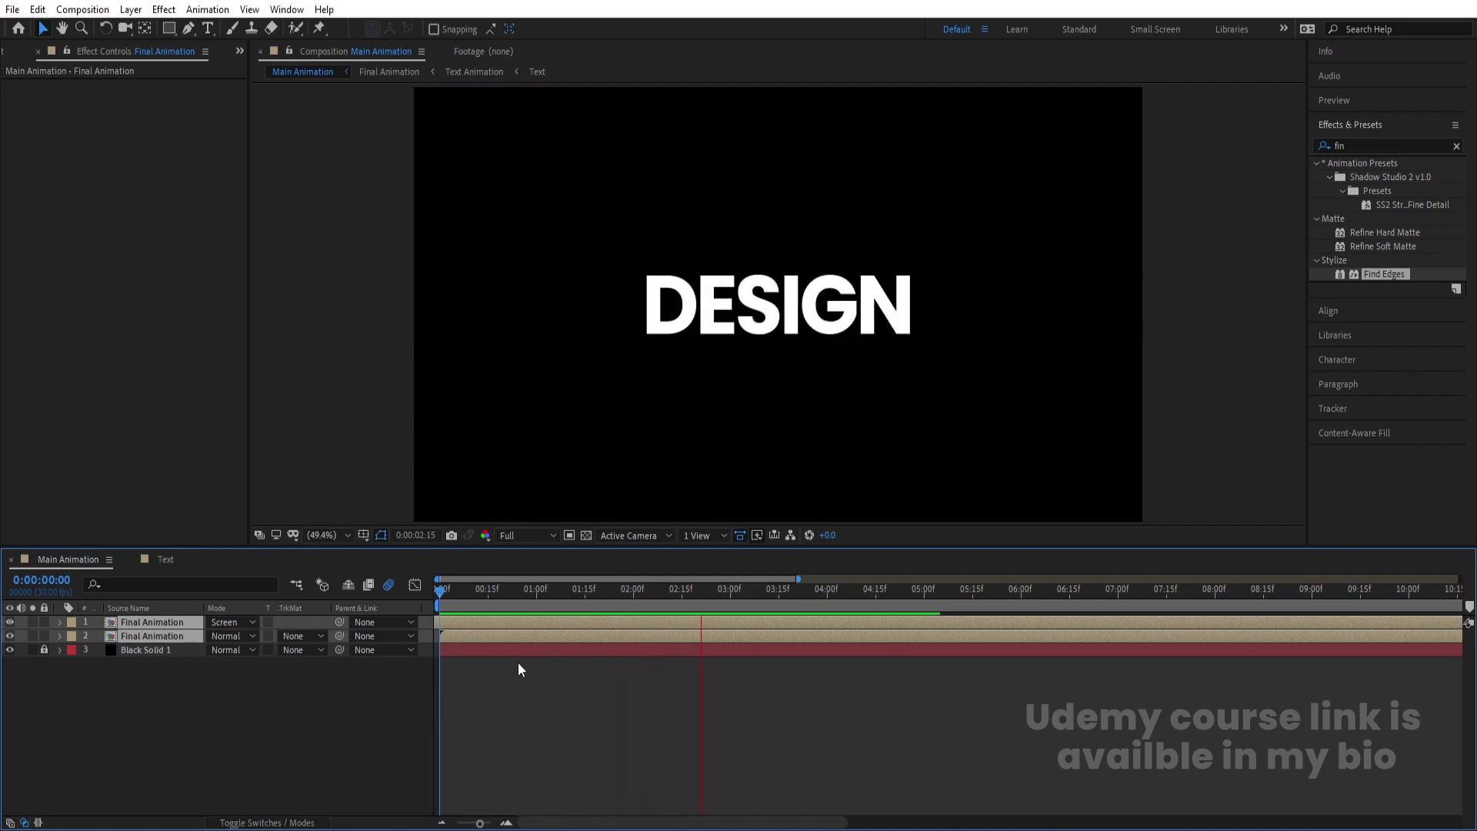
pyautogui.press('space')
pyautogui.click(258, 754)
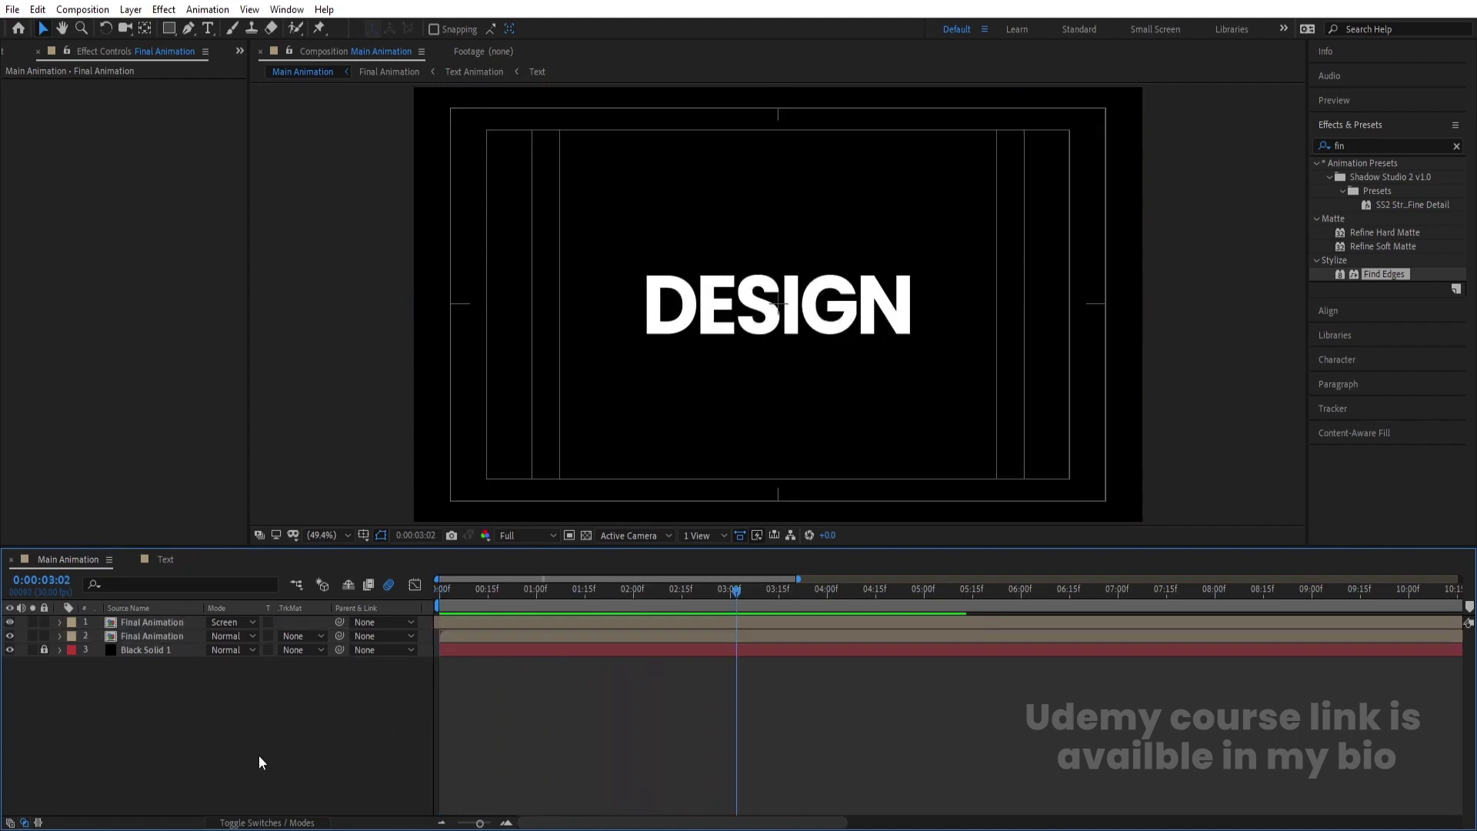
# - In the Text comp, show the MOTION layer's Position keyframes and select both
pyautogui.click(166, 558)
pyautogui.click(214, 698)
pyautogui.click(159, 634)
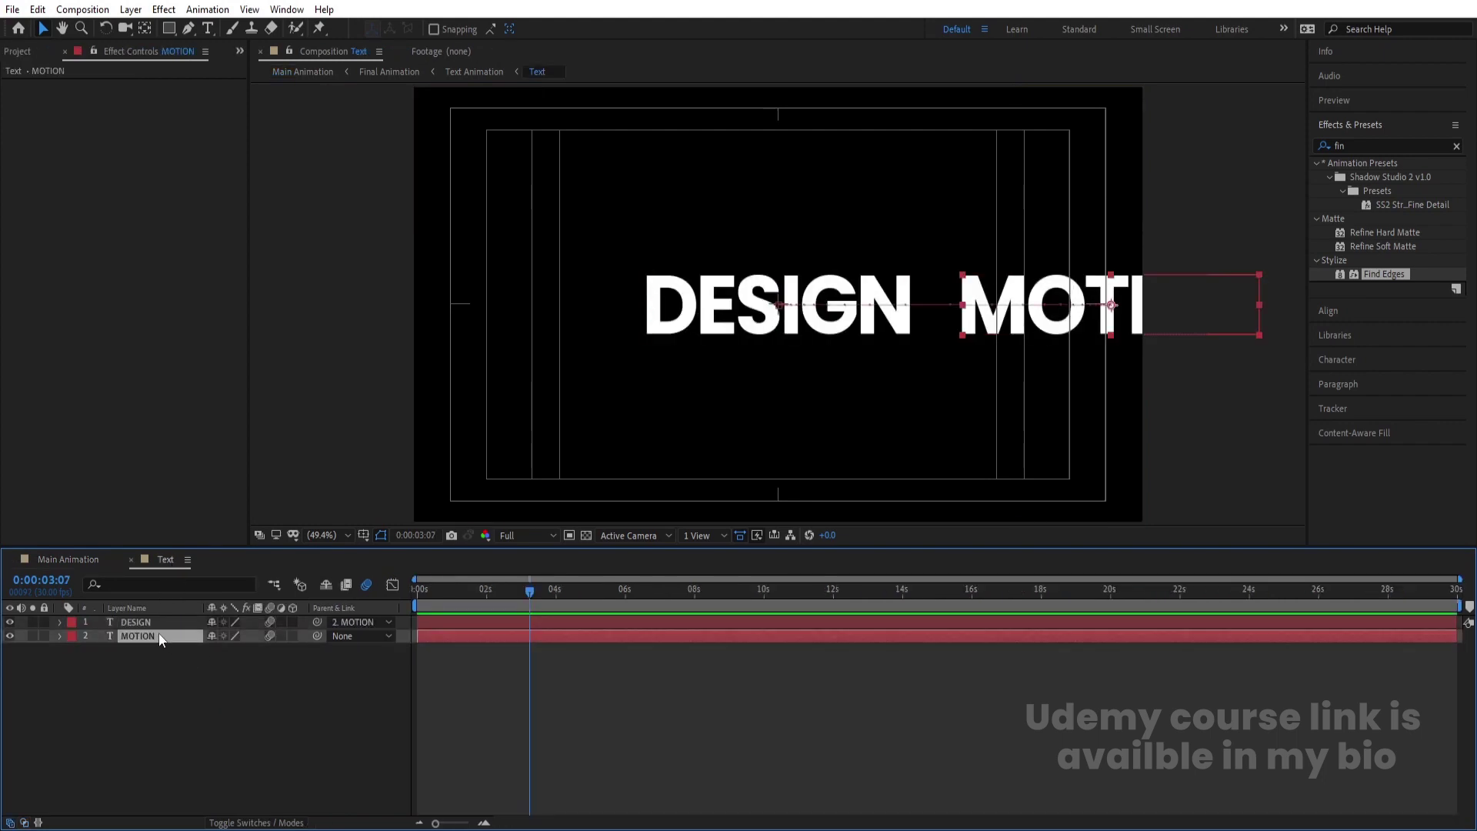
pyautogui.press('p')
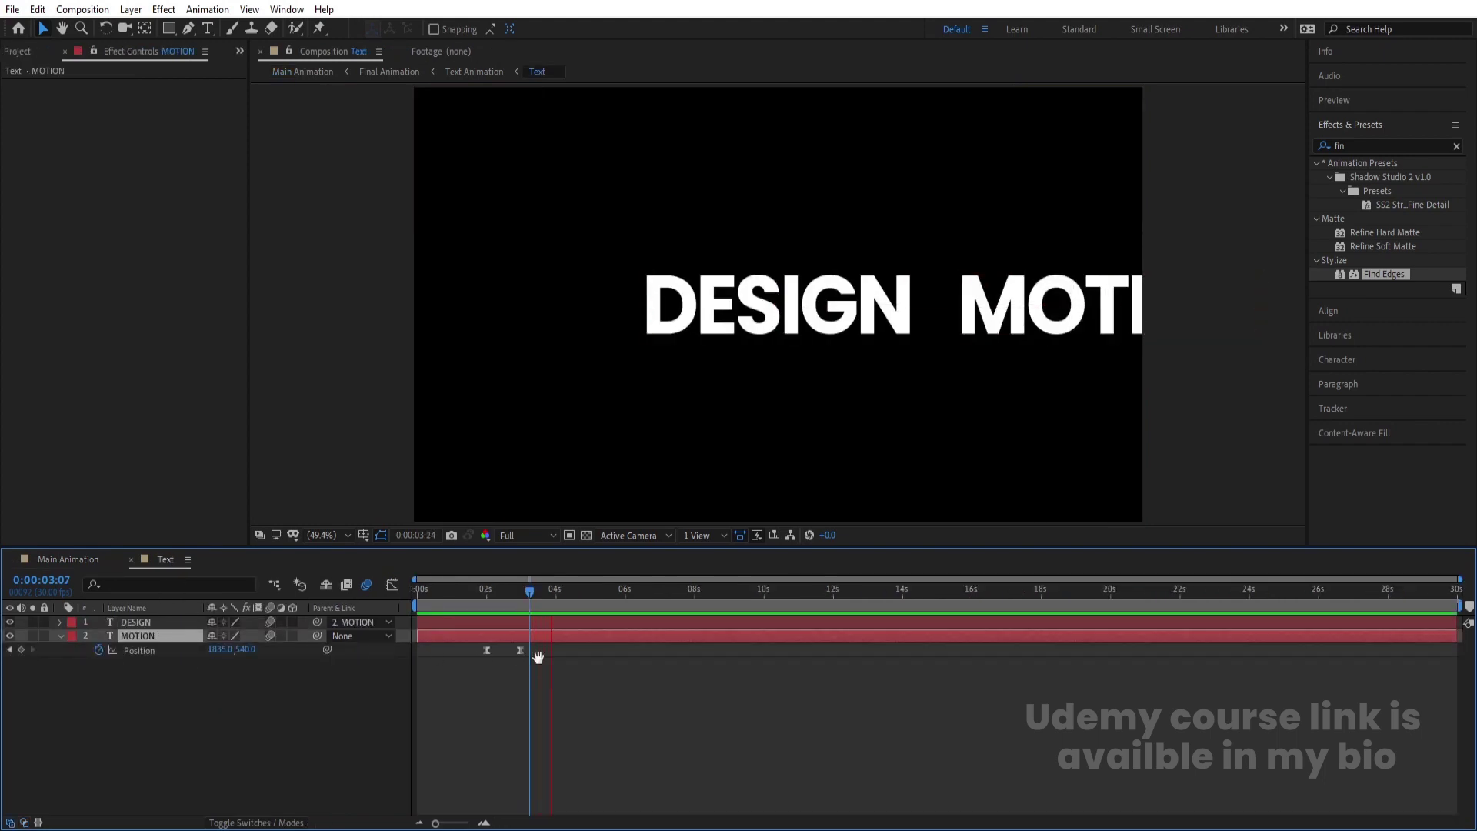
pyautogui.moveTo(538, 657); pyautogui.dragTo(555, 596)
pyautogui.moveTo(540, 653); pyautogui.dragTo(463, 659)
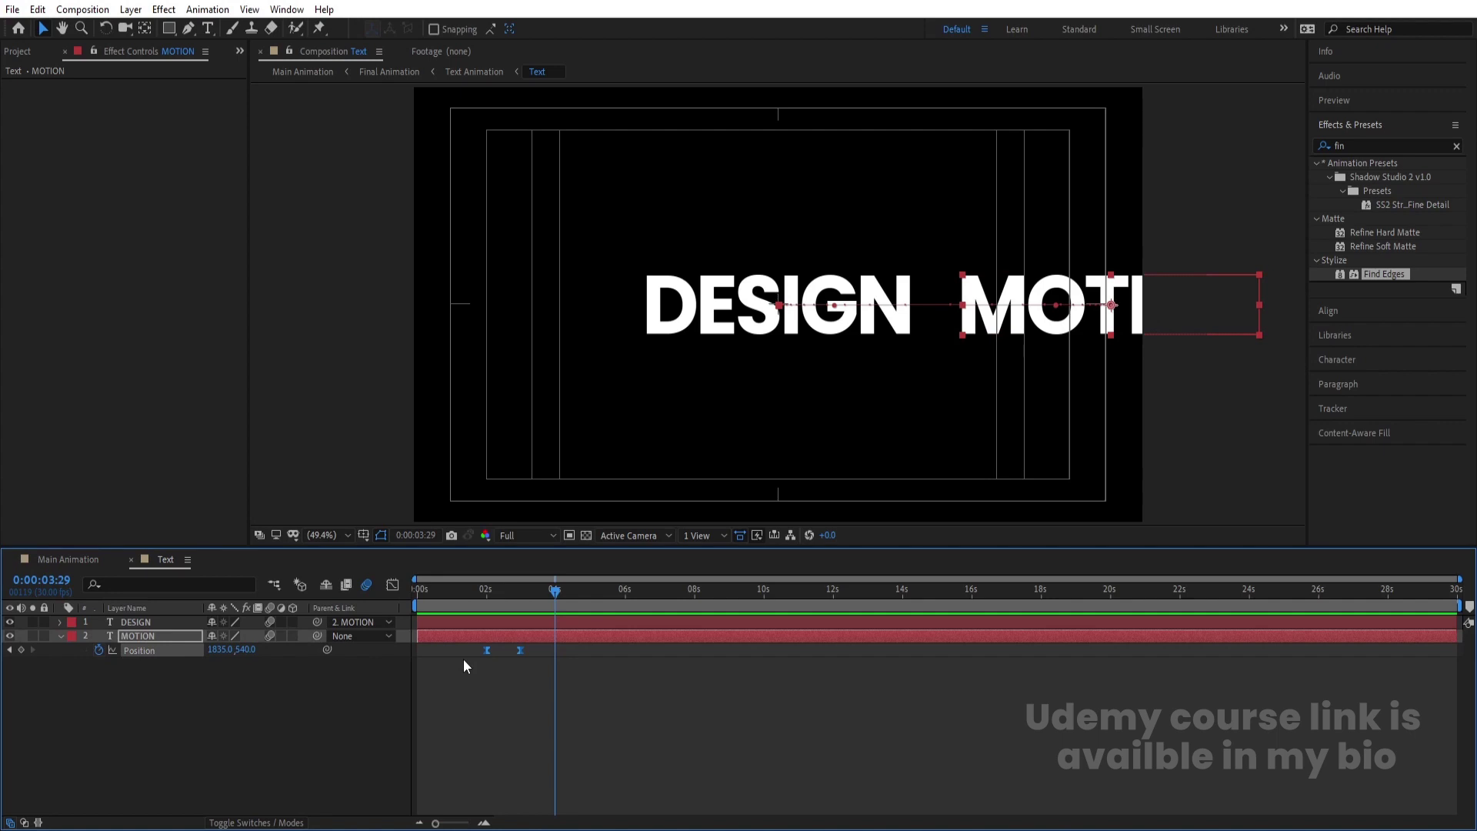
# - Paste the Position keyframes at 3:29, time-reverse them, and go back to Main Animation
pyautogui.hotkey('ctrl', 'v')
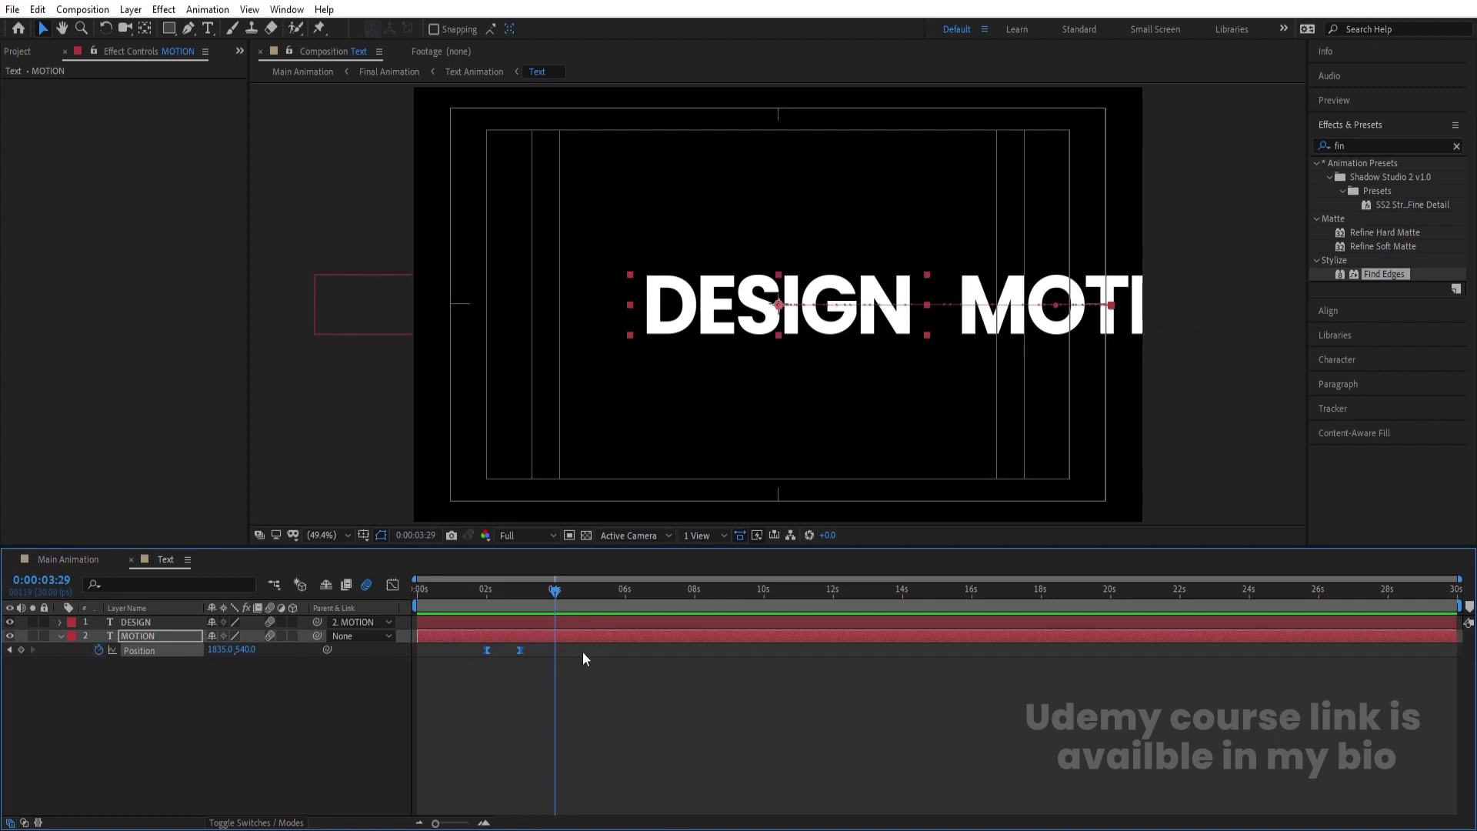
pyautogui.rightClick(559, 648)
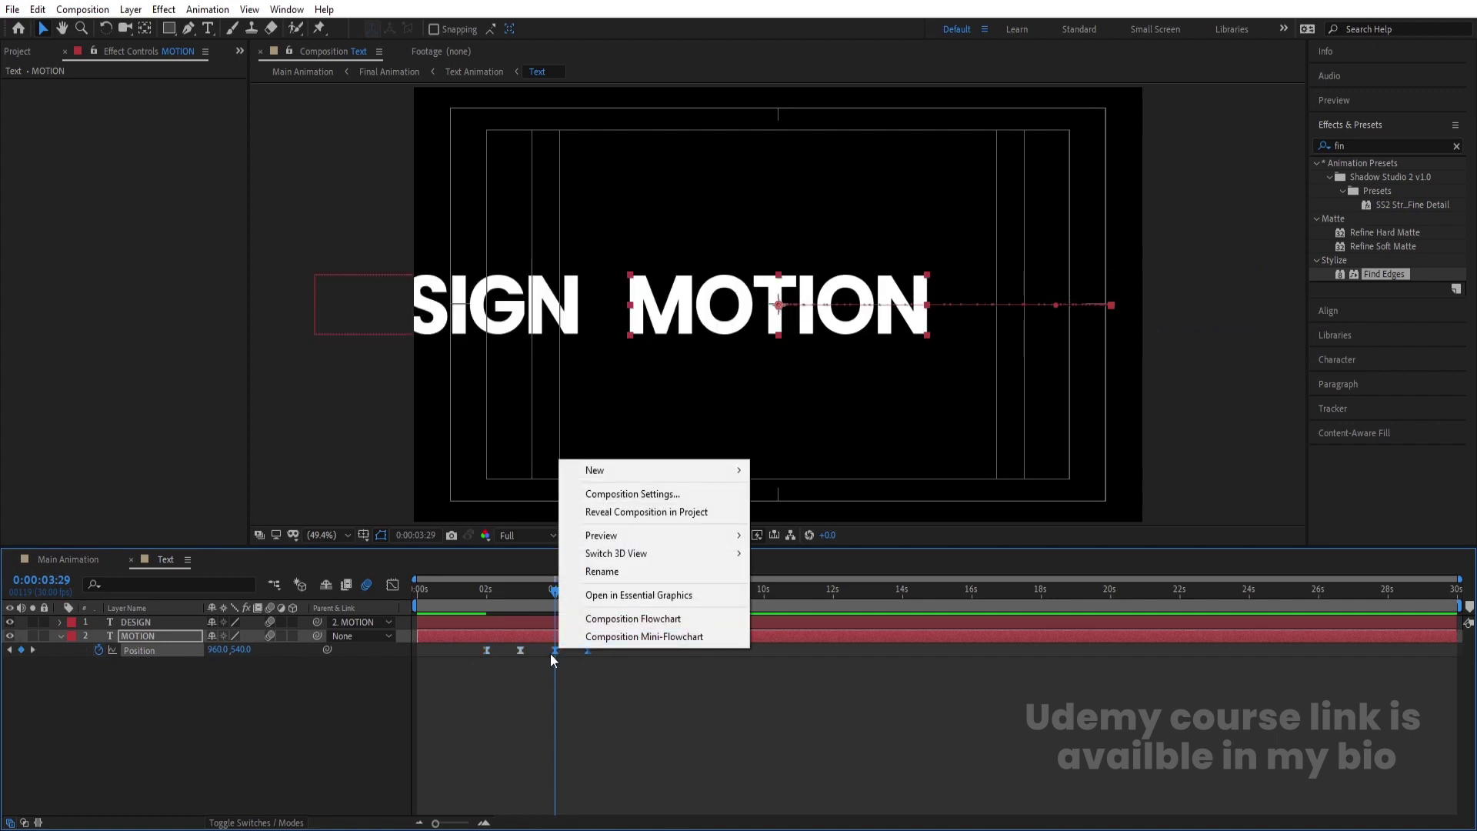
pyautogui.rightClick(555, 648)
pyautogui.moveTo(573, 643)
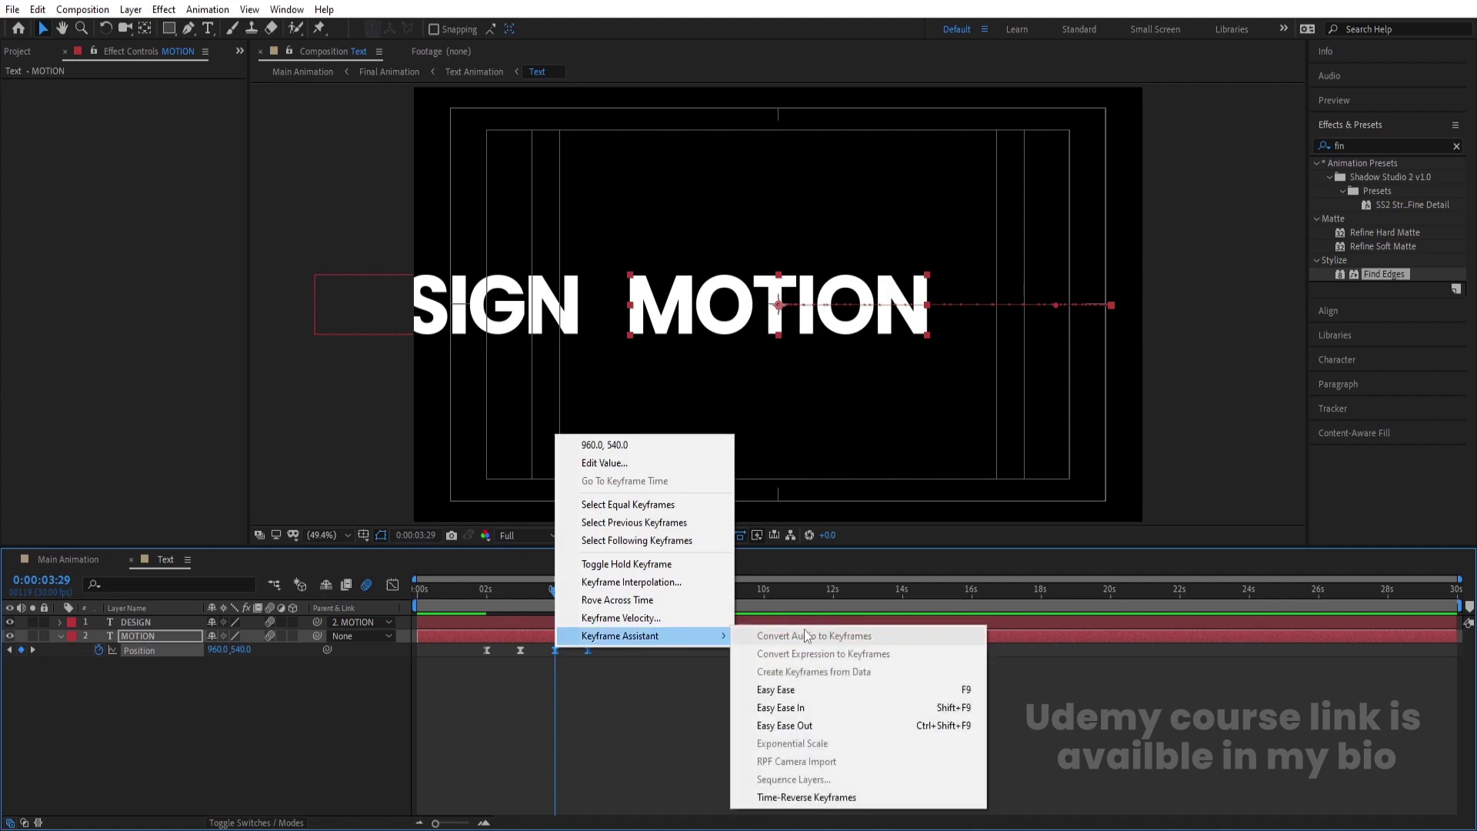
pyautogui.click(792, 798)
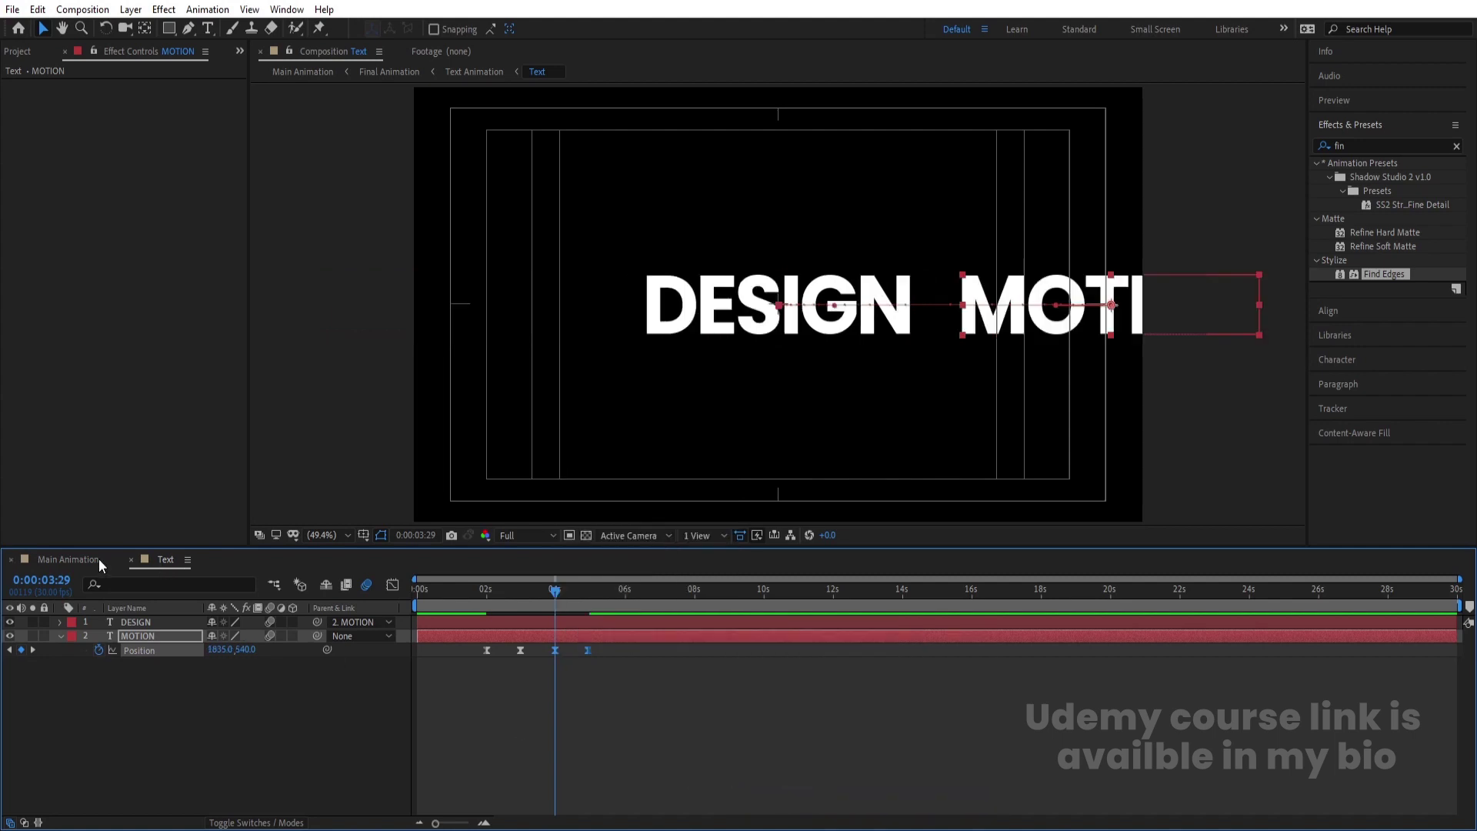
pyautogui.click(68, 559)
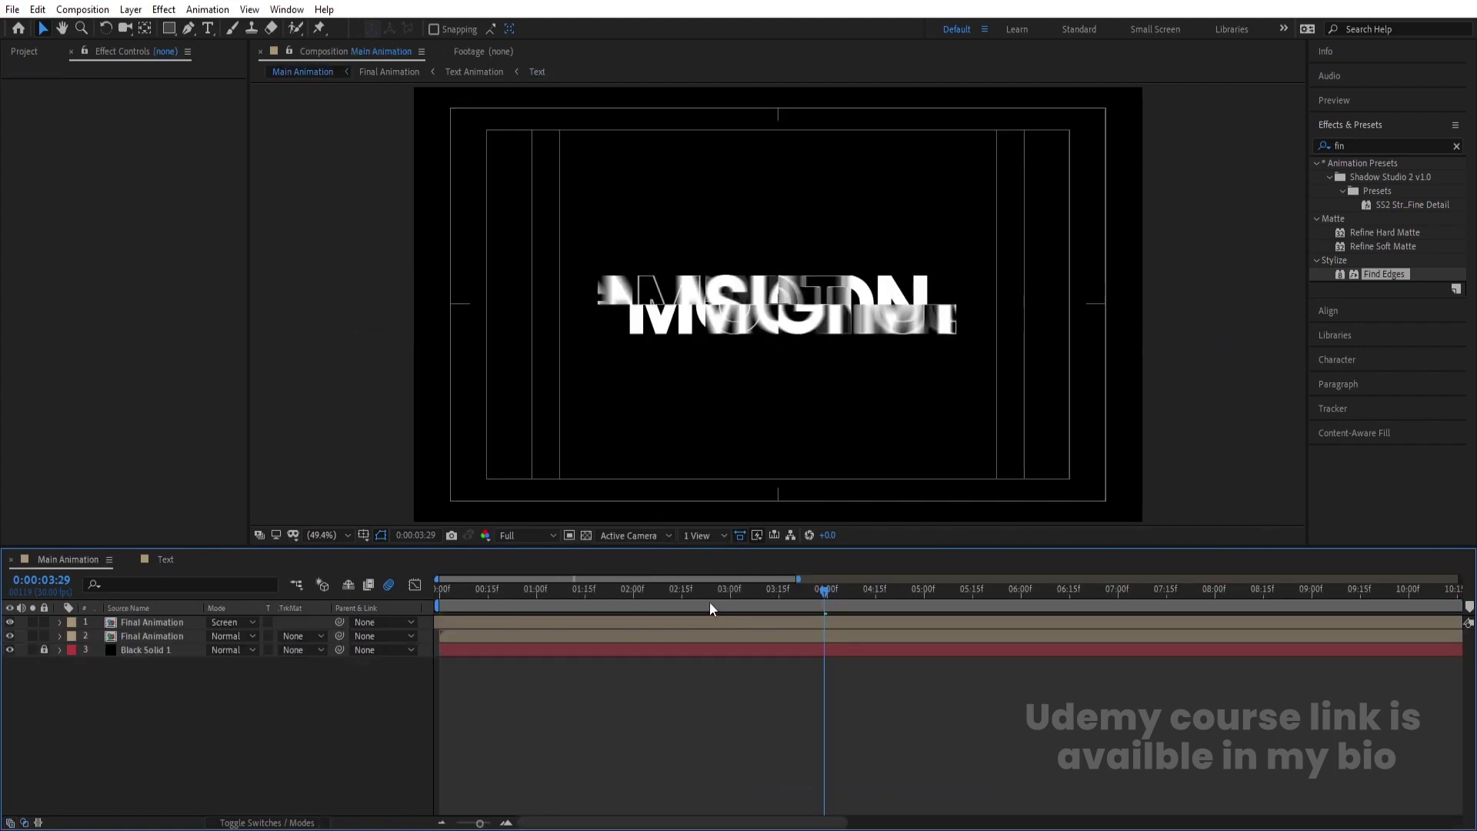
# - Preview Main Animation at Third resolution as DESIGN transitions back to MOTION
pyautogui.press('space')
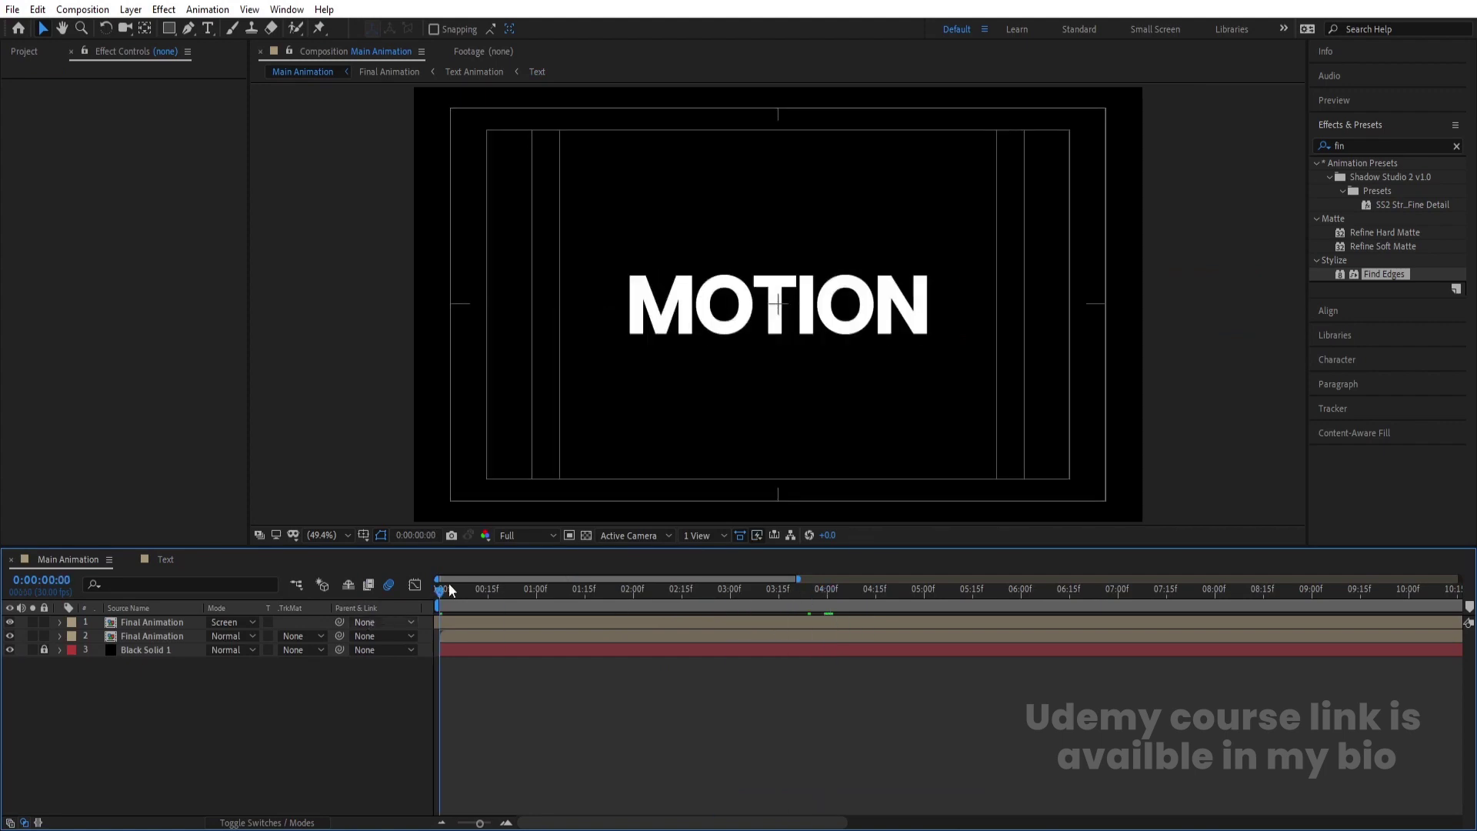
pyautogui.click(530, 536)
pyautogui.click(532, 607)
pyautogui.press('space')
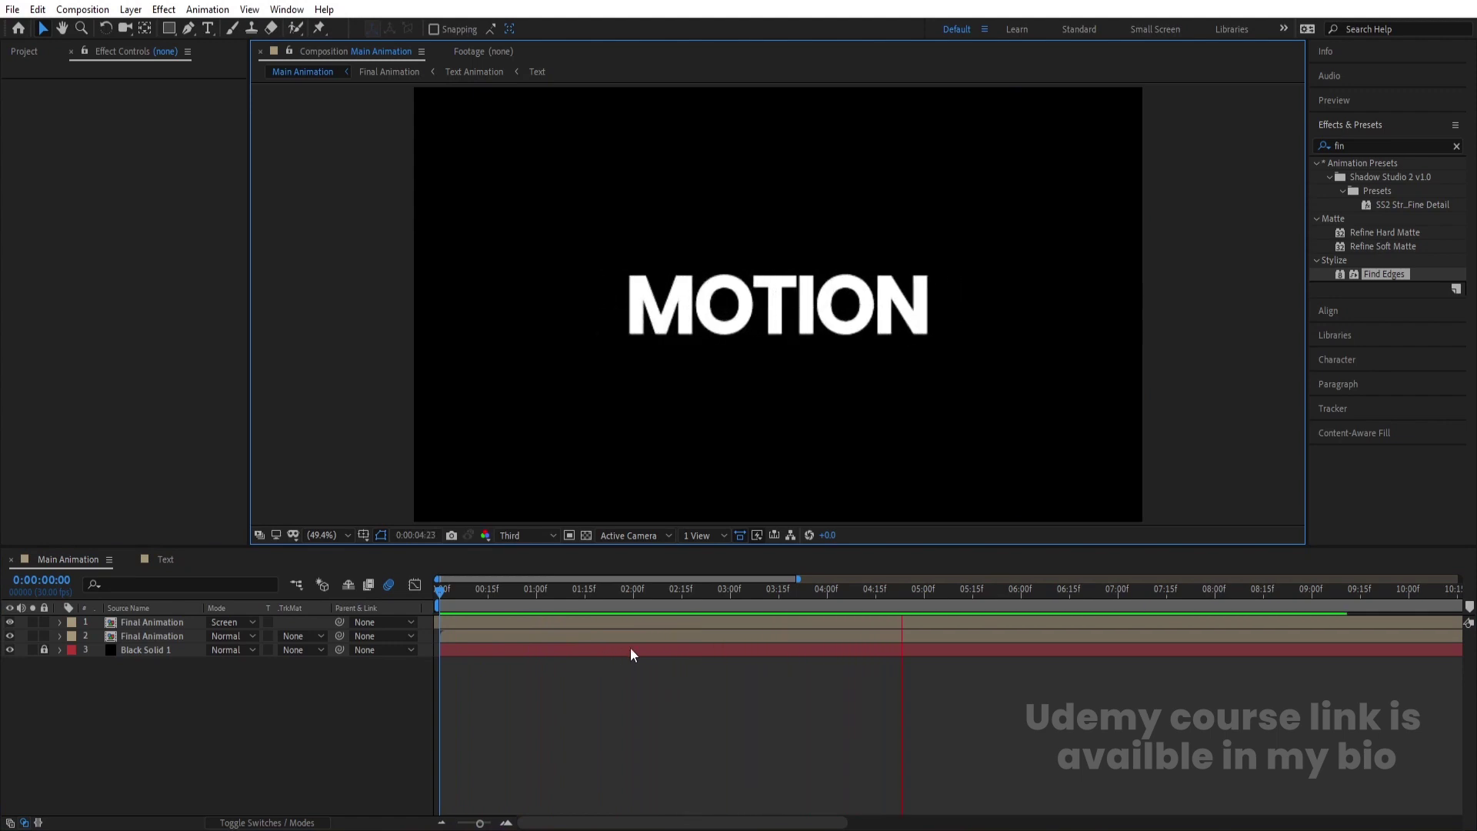
pyautogui.press('space')
pyautogui.press('space')
pyautogui.press('space')
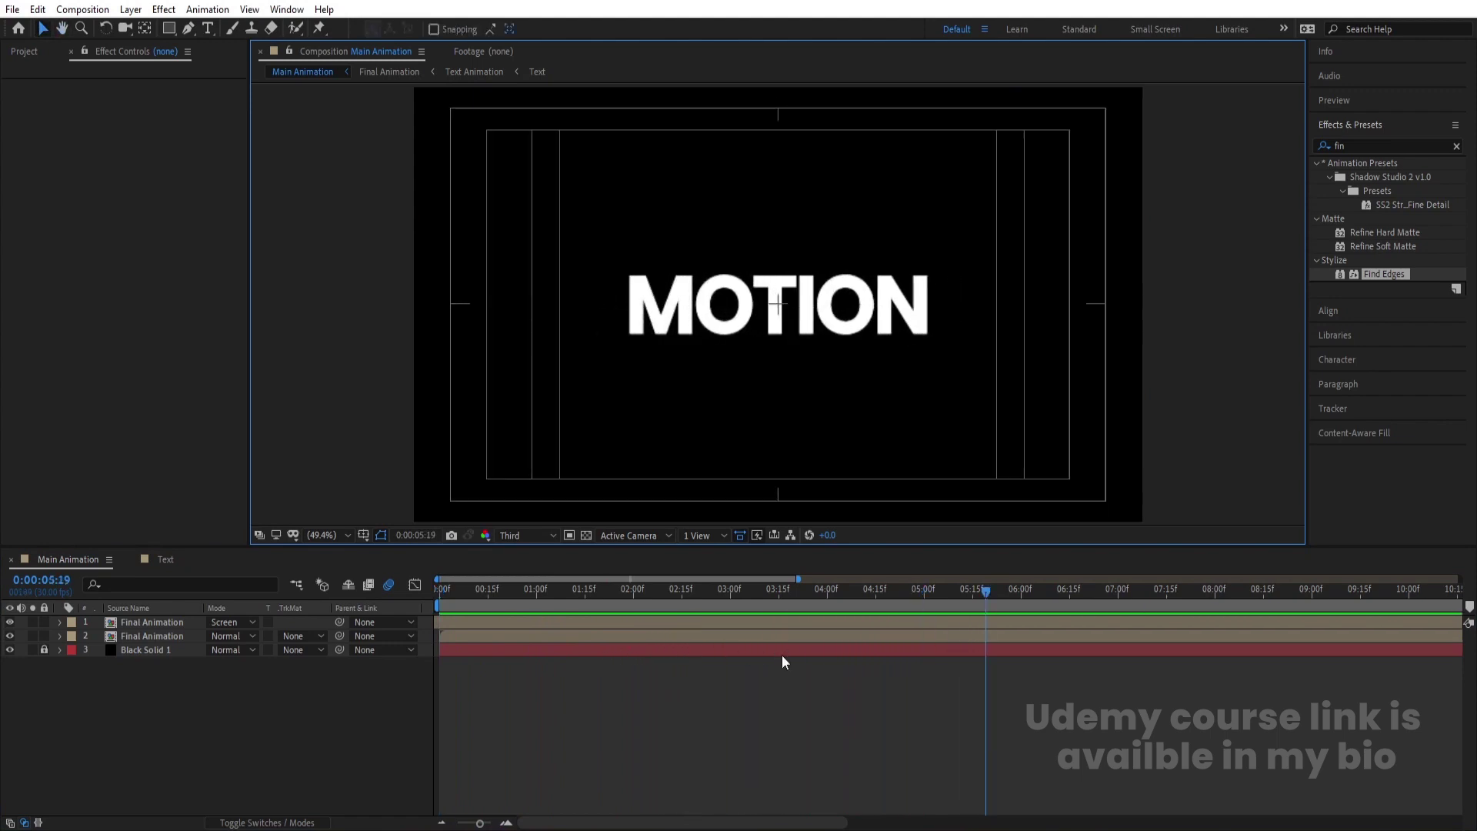